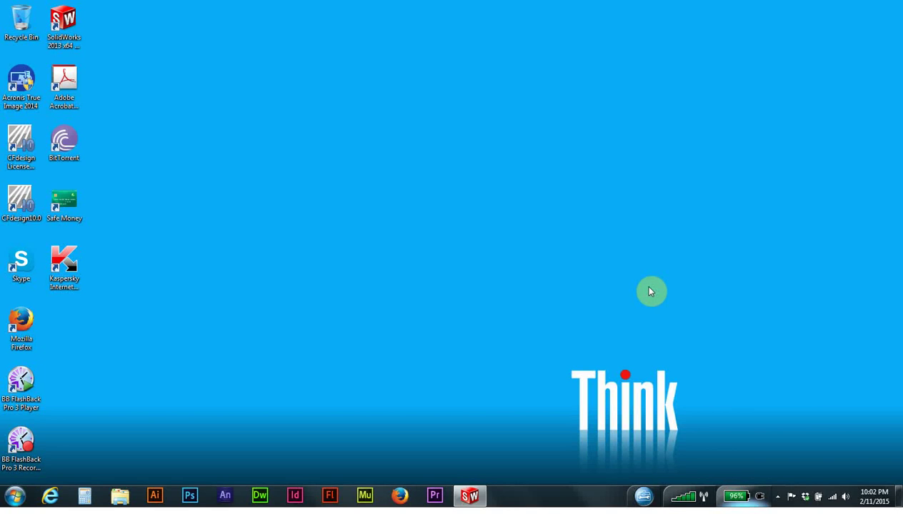
- Restore the minimized SolidWorks 2013 window from the taskbar, dismissing the recorder's tray menu
{"action": "left_click", "coordinate": [778, 497]}
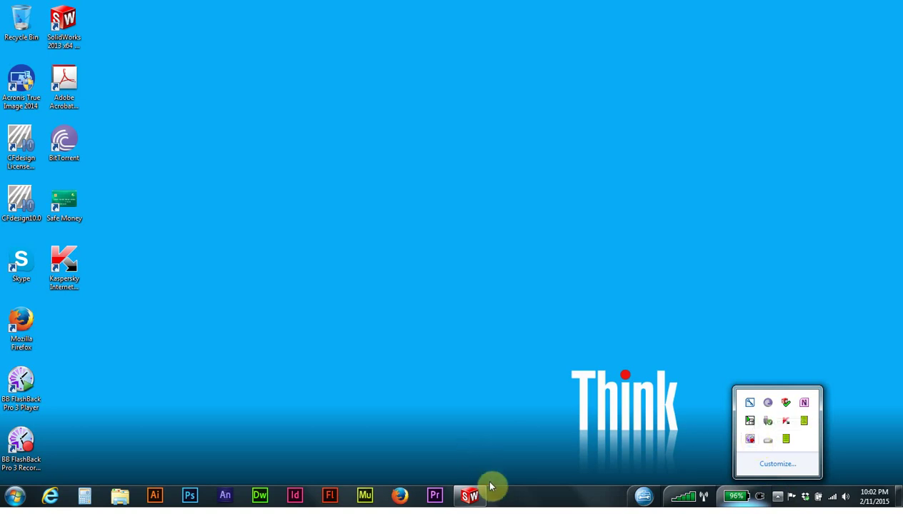
{"action": "right_click", "coordinate": [750, 438]}
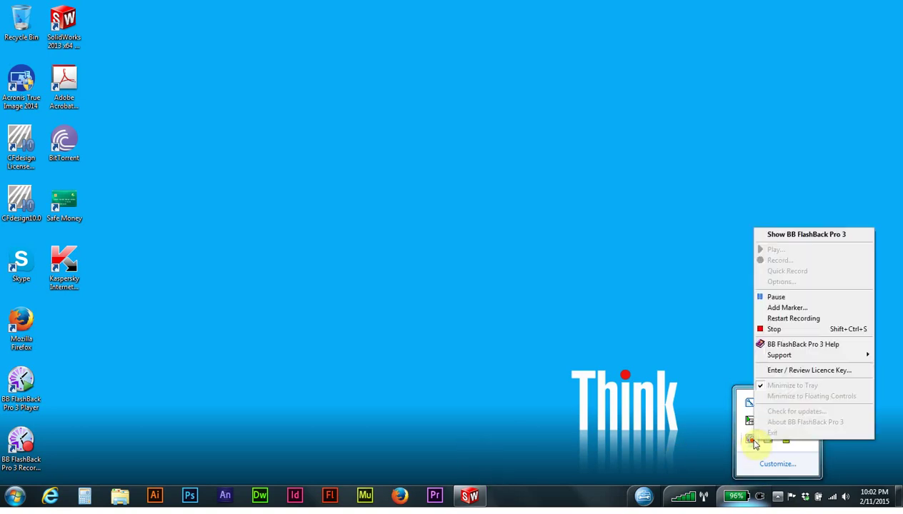
{"action": "left_click", "coordinate": [691, 429]}
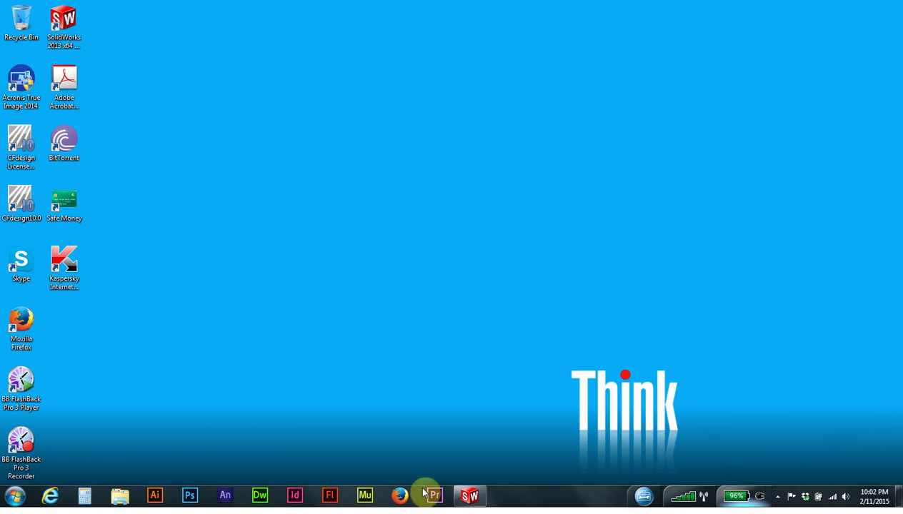
{"action": "left_click", "coordinate": [465, 499]}
- Create a new Part document and start a sketch on the Front Plane
{"action": "left_click", "coordinate": [88, 14]}
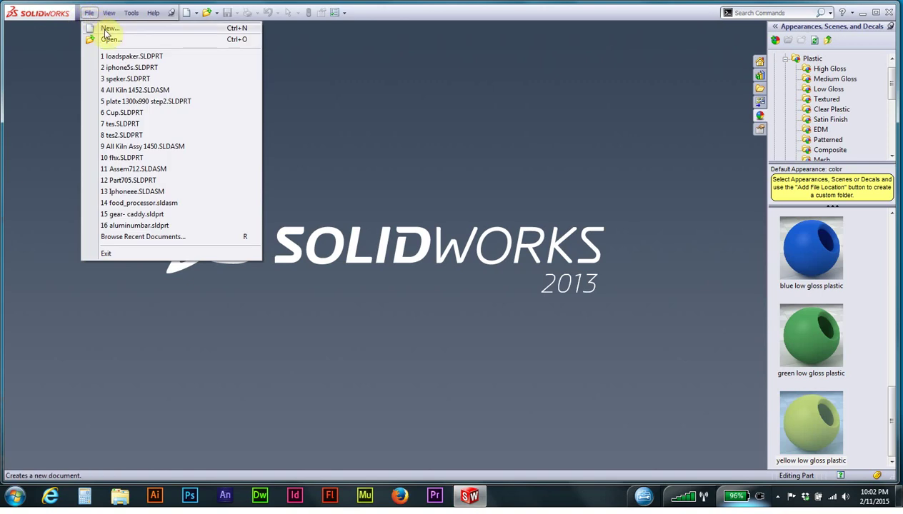
{"action": "left_click", "coordinate": [107, 30]}
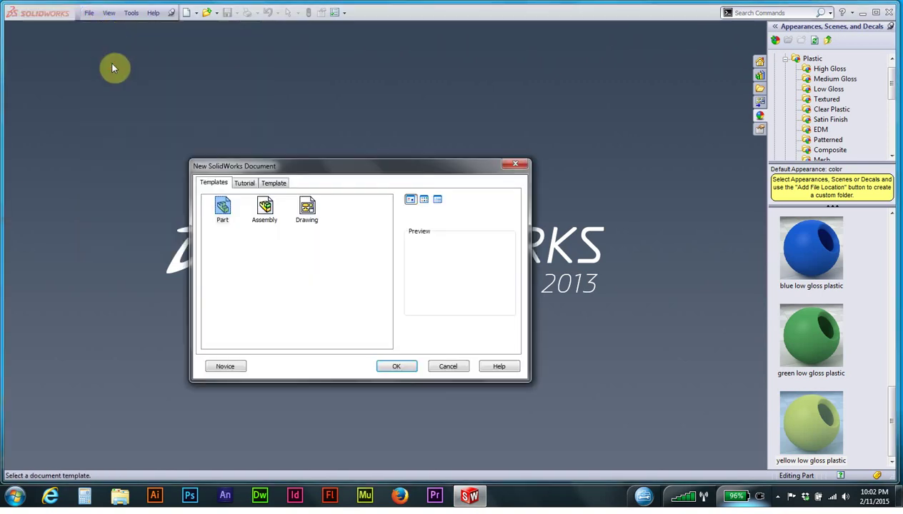
{"action": "left_click", "coordinate": [409, 368]}
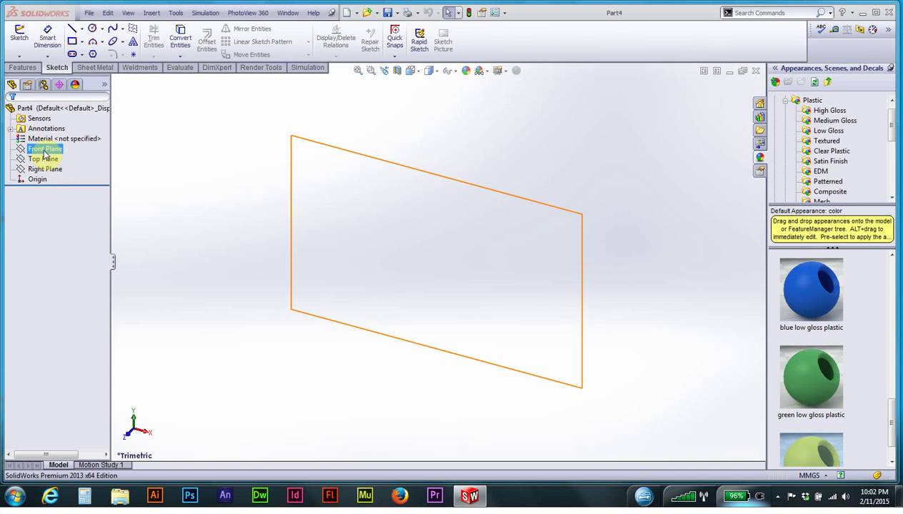
{"action": "left_click", "coordinate": [20, 35]}
{"action": "left_click", "coordinate": [304, 159]}
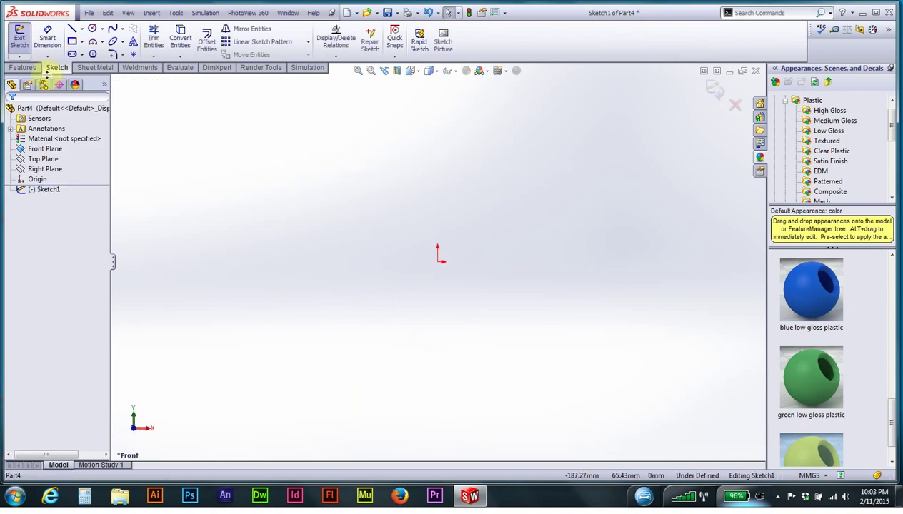
- Draw a corner rectangle starting at the origin
{"action": "left_click", "coordinate": [72, 41]}
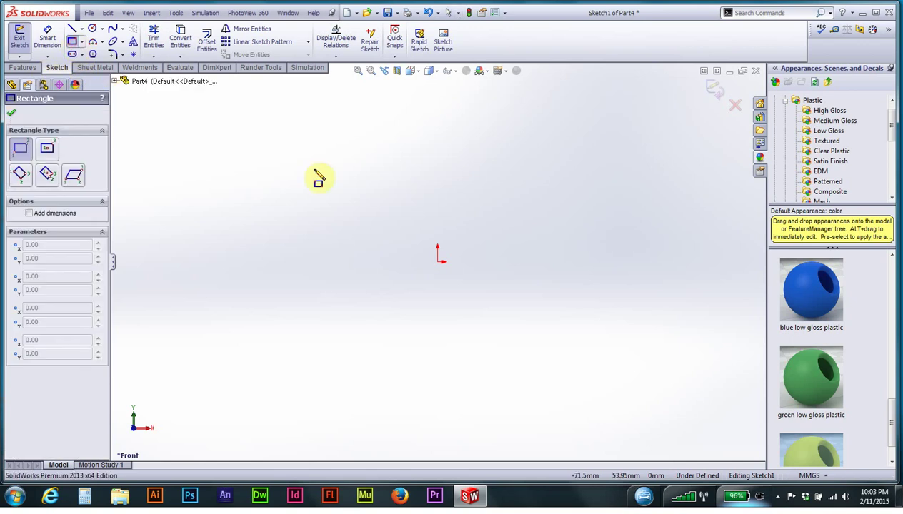
{"action": "left_click", "coordinate": [438, 262]}
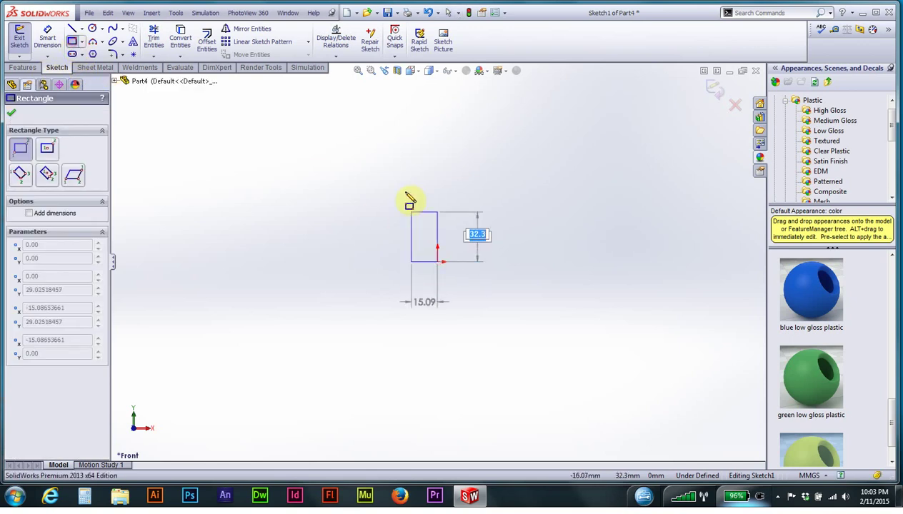
{"action": "left_click", "coordinate": [478, 99]}
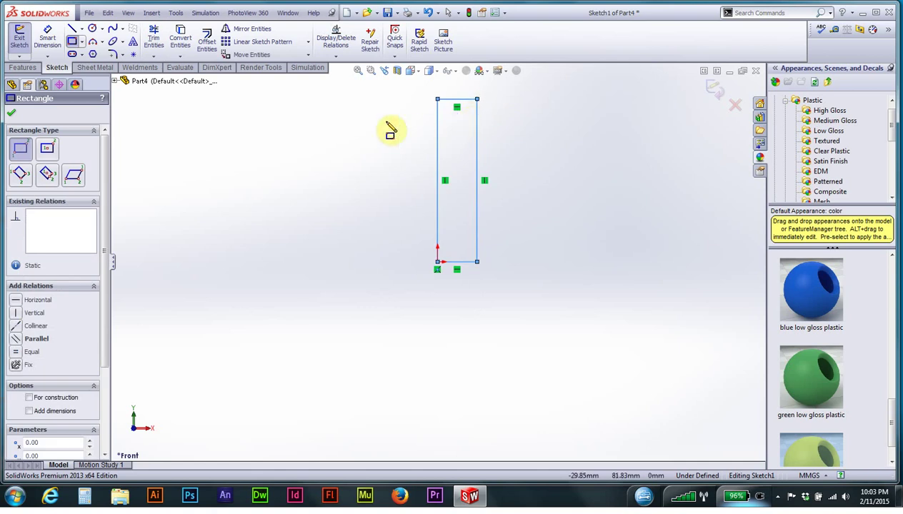
- Dimension the rectangle's top edge to 10 mm and right edge to 62.5 mm
{"action": "right_click", "coordinate": [336, 164]}
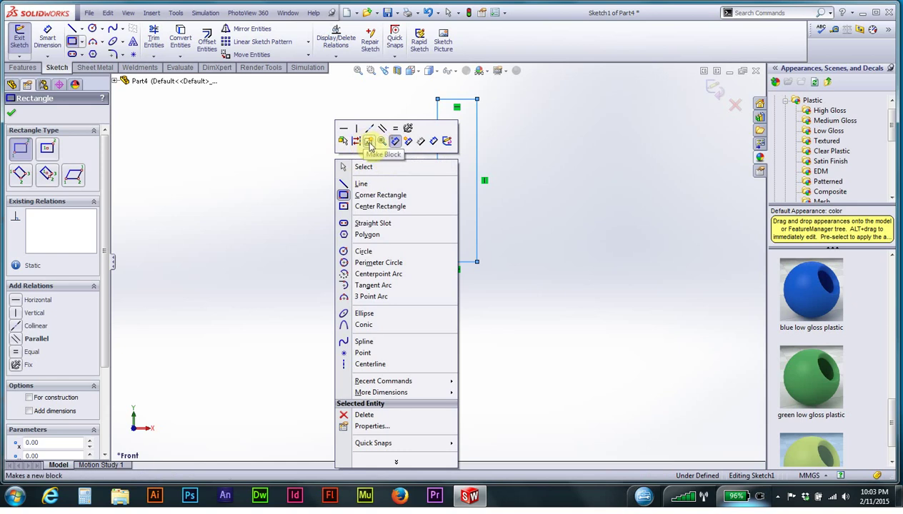
{"action": "left_click", "coordinate": [432, 141]}
{"action": "left_click", "coordinate": [460, 100]}
{"action": "left_click", "coordinate": [460, 92]}
{"action": "type", "text": "10"}
{"action": "key", "text": "Return"}
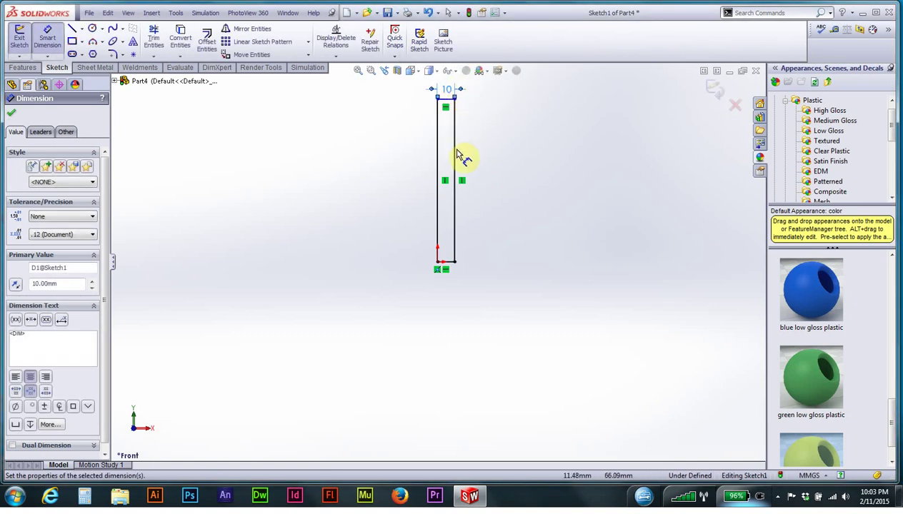
{"action": "scroll", "coordinate": [459, 170], "scroll_direction": "down", "scroll_amount": 2}
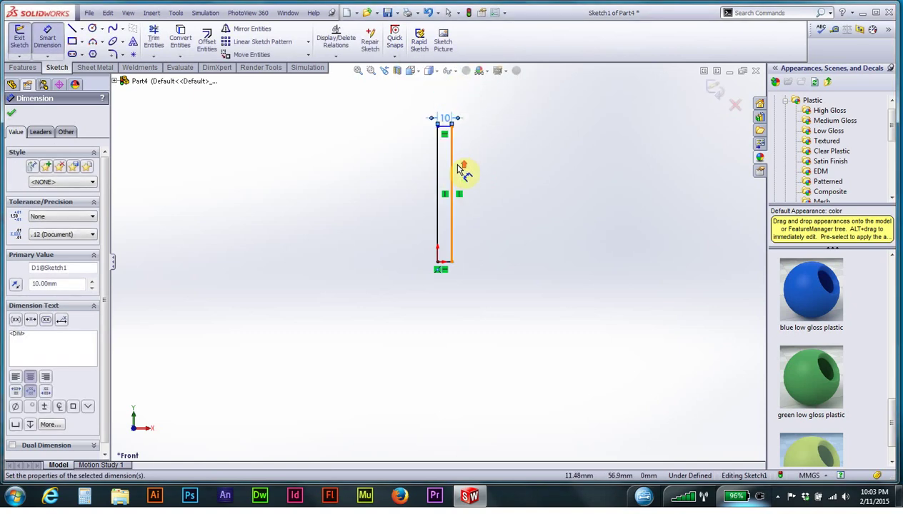
{"action": "left_click", "coordinate": [447, 203]}
{"action": "left_click", "coordinate": [470, 202]}
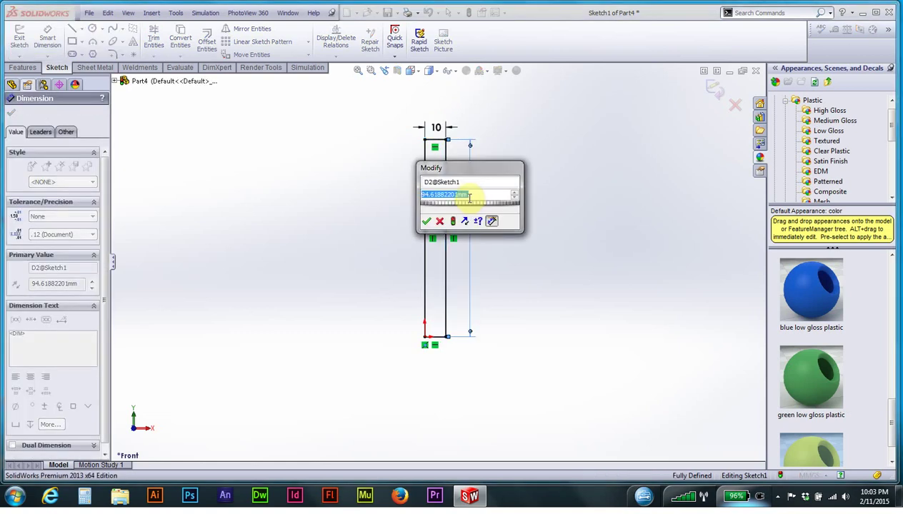
{"action": "type", "text": "62"}
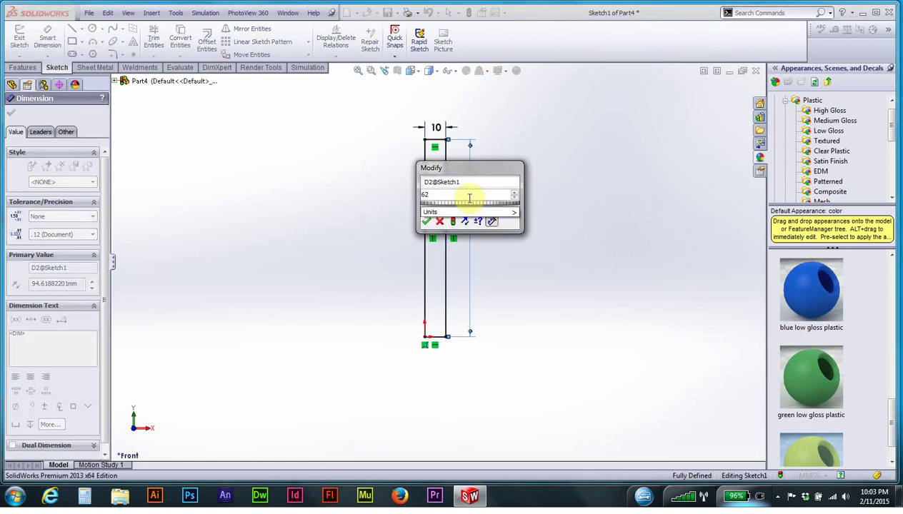
{"action": "type", "text": ".5"}
{"action": "key", "text": "Return"}
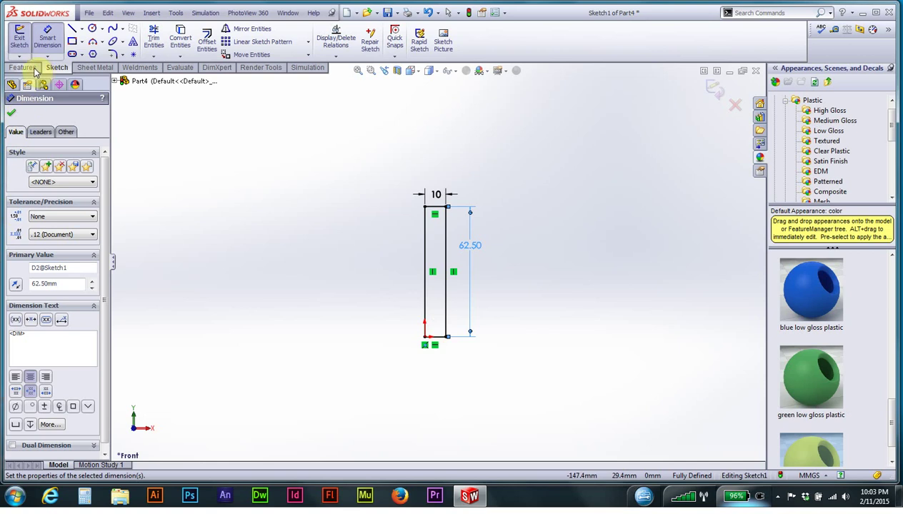
- Extrude the rectangle in the reversed direction to a 65 mm depth
{"action": "left_click", "coordinate": [11, 113]}
{"action": "left_click", "coordinate": [29, 69]}
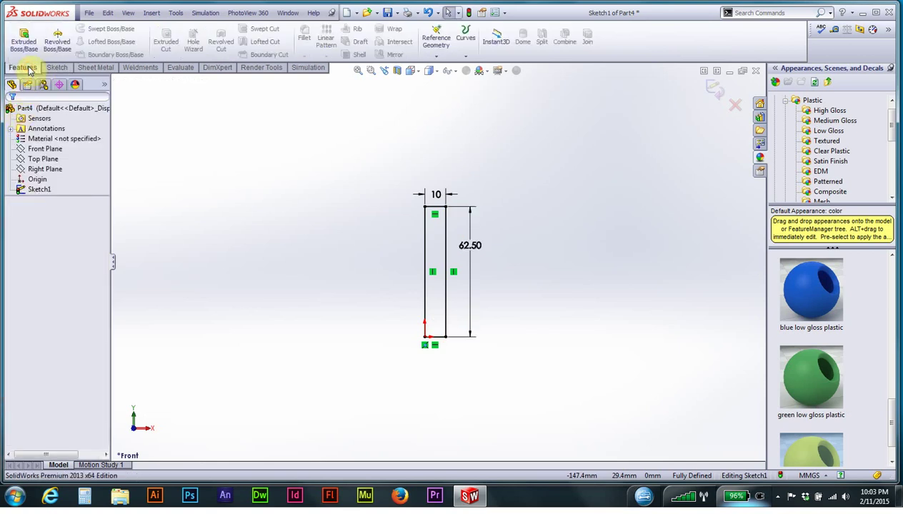
{"action": "left_click", "coordinate": [24, 40]}
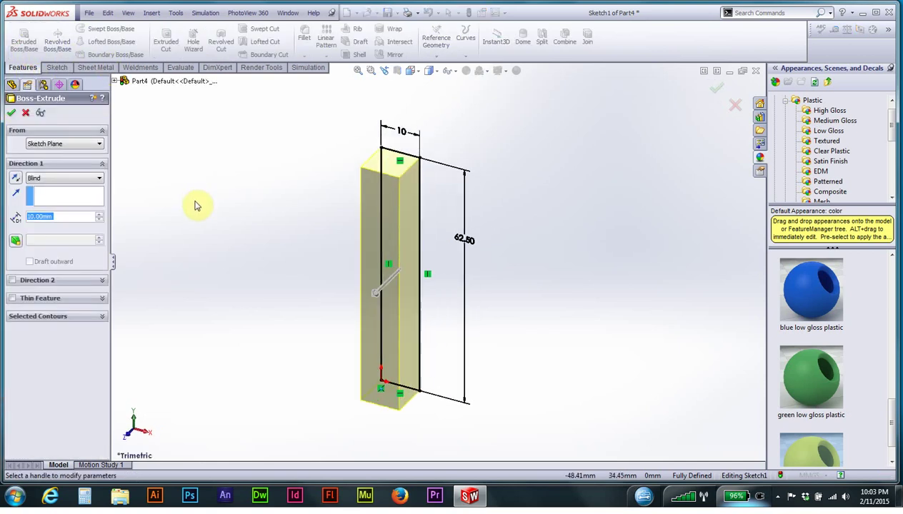
{"action": "left_click", "coordinate": [15, 179]}
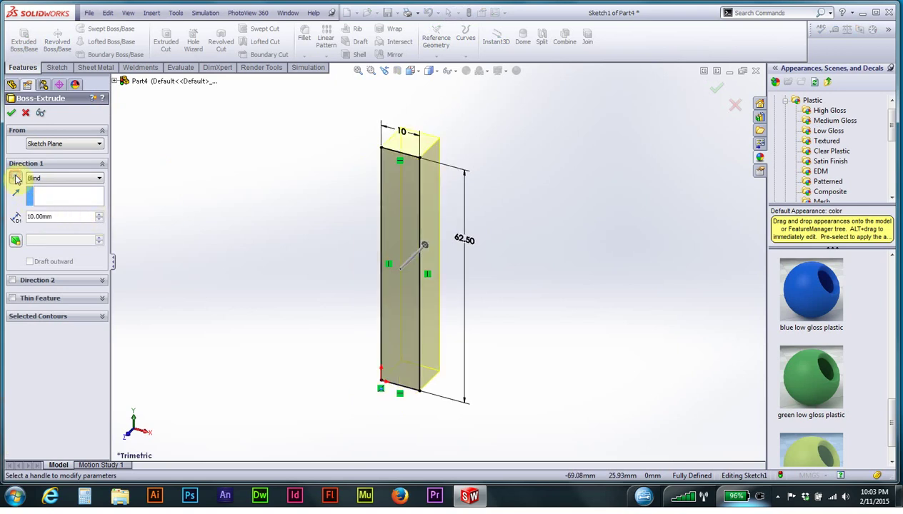
{"action": "left_click", "coordinate": [100, 215]}
{"action": "left_click", "coordinate": [100, 215]}
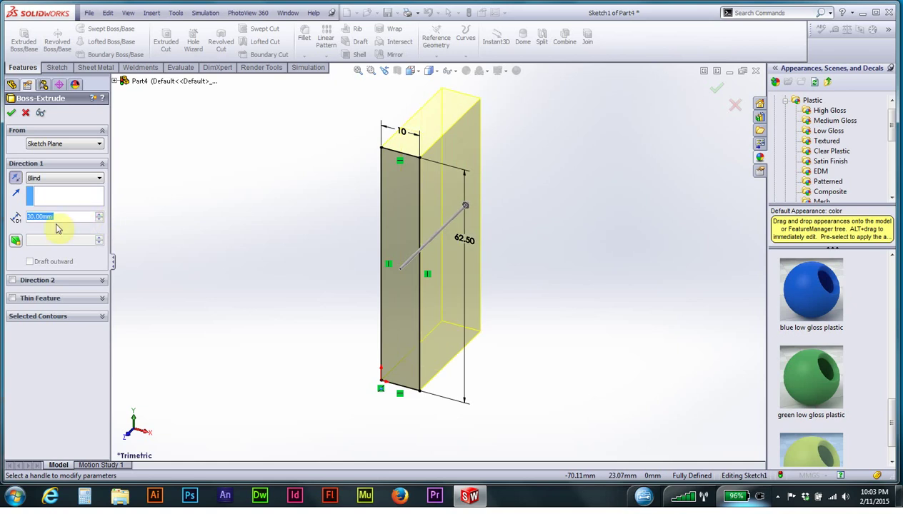
{"action": "type", "text": "65"}
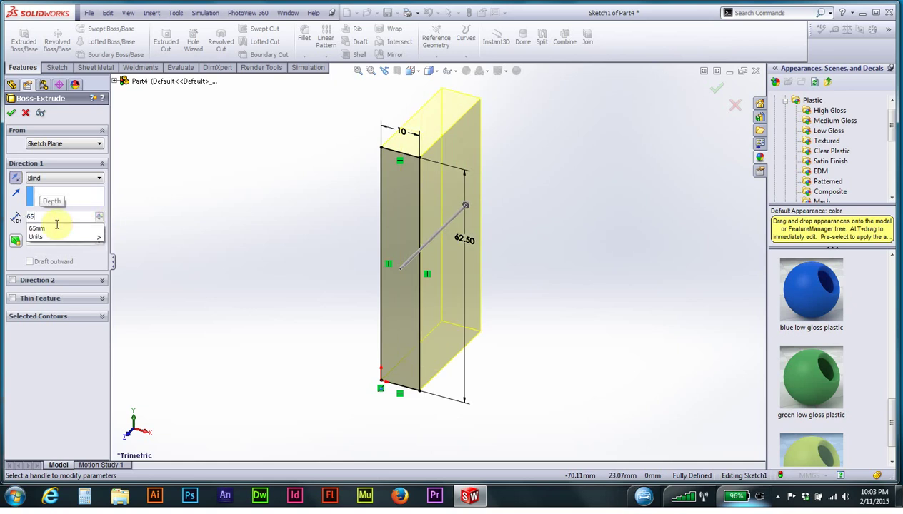
{"action": "key", "text": "Return"}
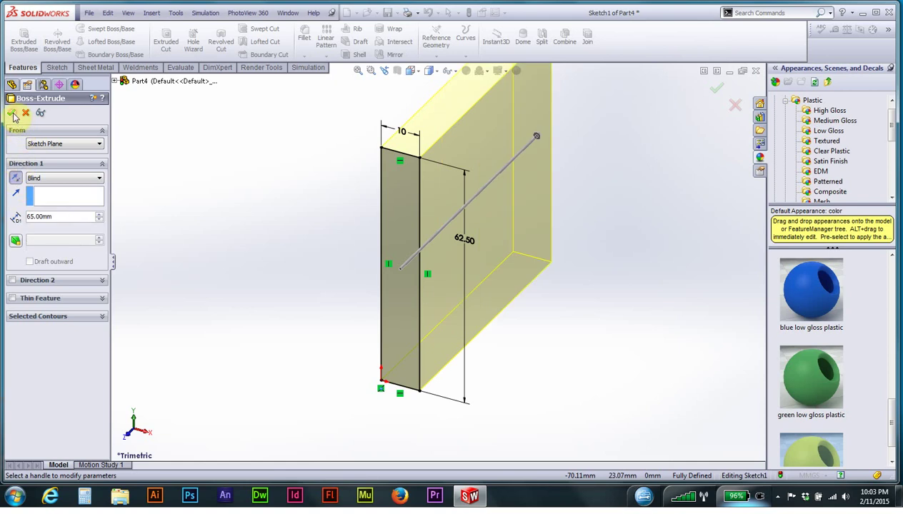
{"action": "left_click", "coordinate": [12, 113]}
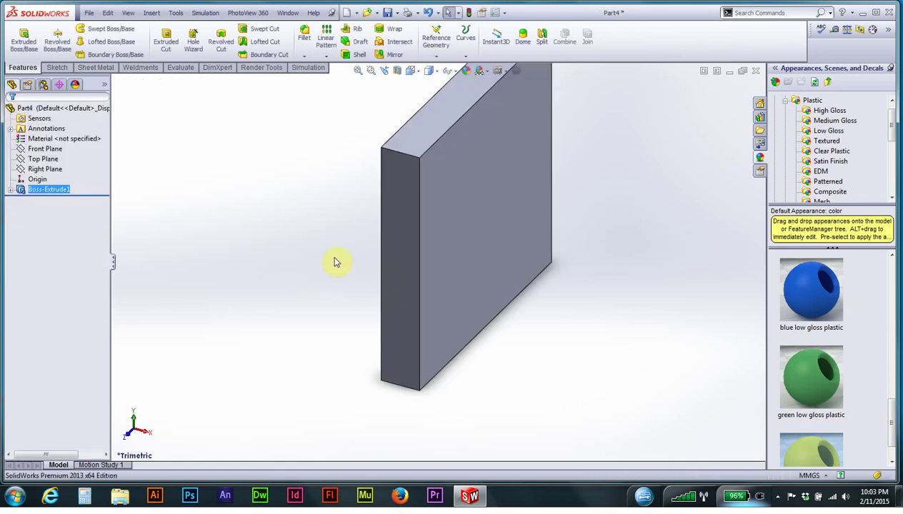
- Start a new sketch on the block's narrow front face and view it head-on
{"action": "left_click", "coordinate": [405, 212]}
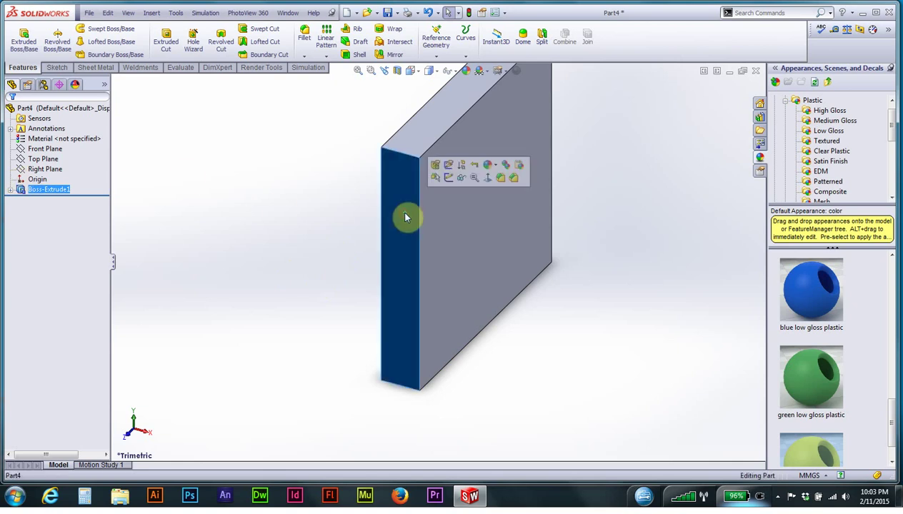
{"action": "left_click", "coordinate": [60, 67]}
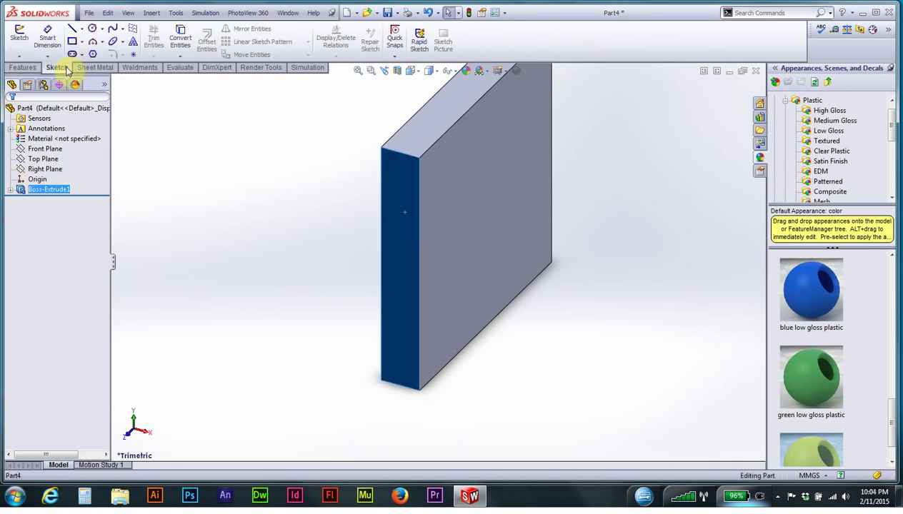
{"action": "left_click", "coordinate": [20, 40]}
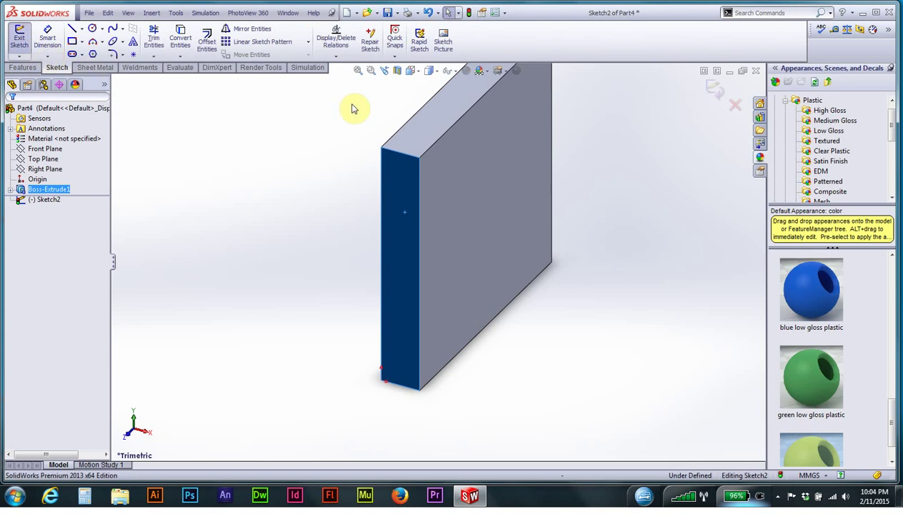
{"action": "left_click", "coordinate": [412, 71]}
{"action": "left_click", "coordinate": [469, 128]}
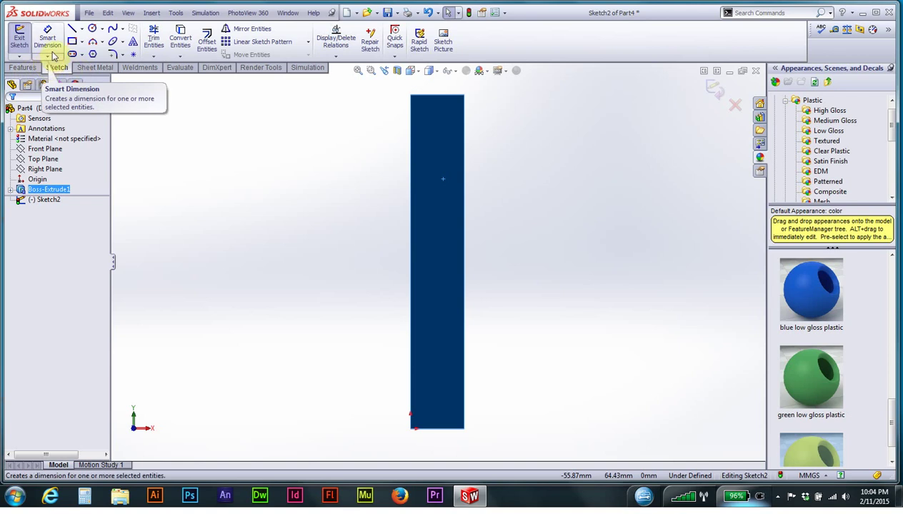
- Draw a closed four-line profile: base, slanted line, short top line, and wall edge
{"action": "left_click", "coordinate": [72, 28]}
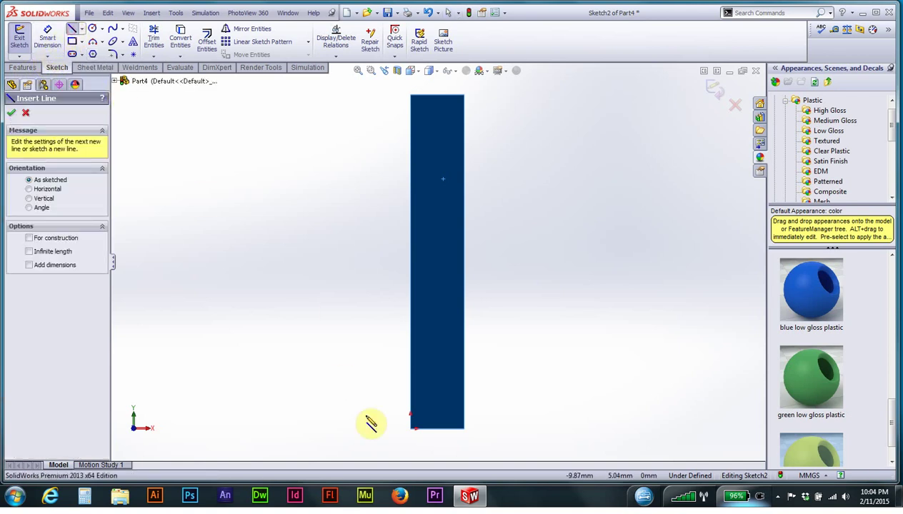
{"action": "left_click", "coordinate": [410, 429]}
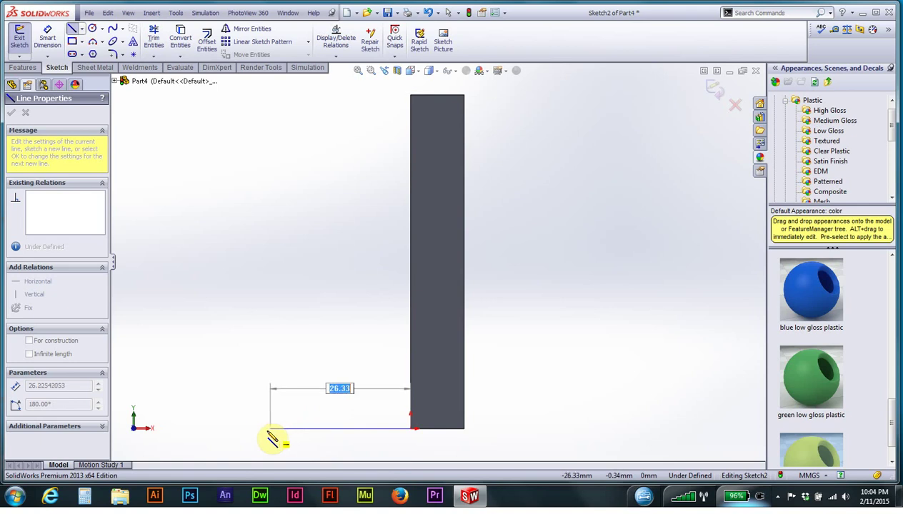
{"action": "left_click", "coordinate": [247, 429]}
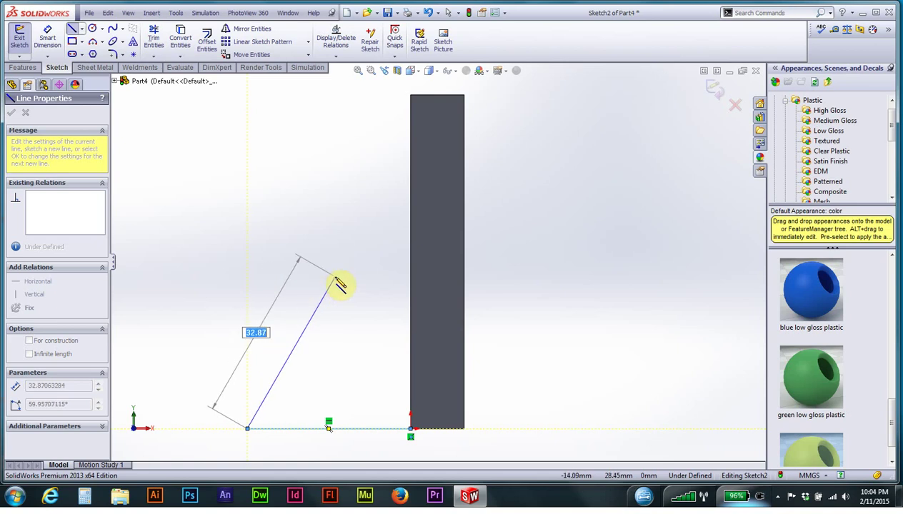
{"action": "left_click", "coordinate": [335, 277]}
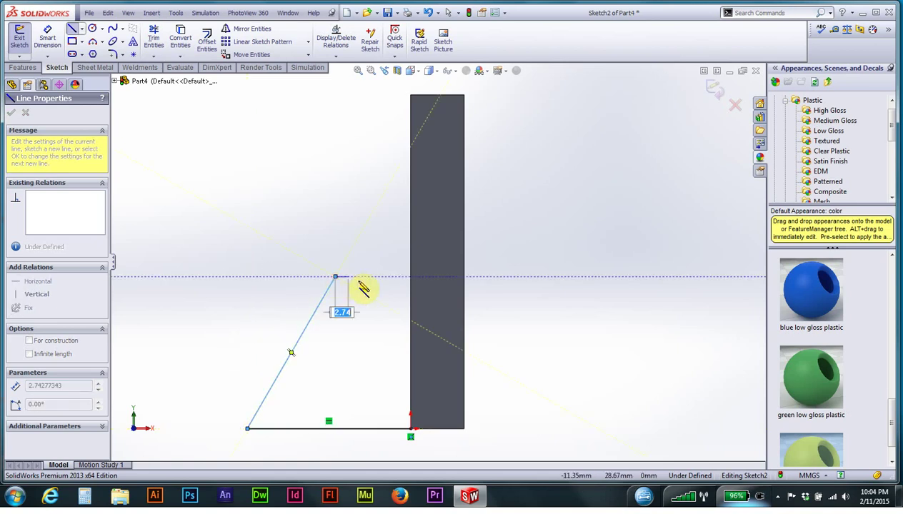
{"action": "left_click", "coordinate": [410, 294]}
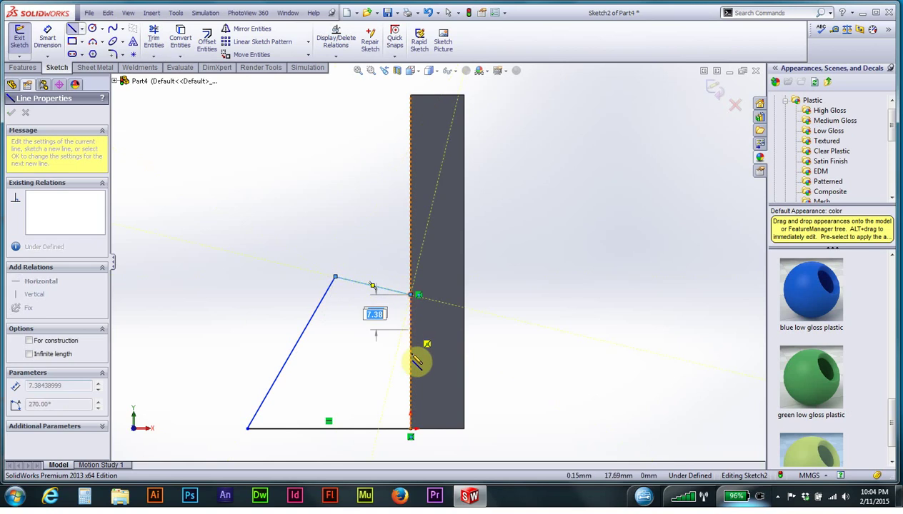
{"action": "left_click", "coordinate": [411, 430]}
{"action": "right_click", "coordinate": [535, 247]}
{"action": "left_click", "coordinate": [631, 202]}
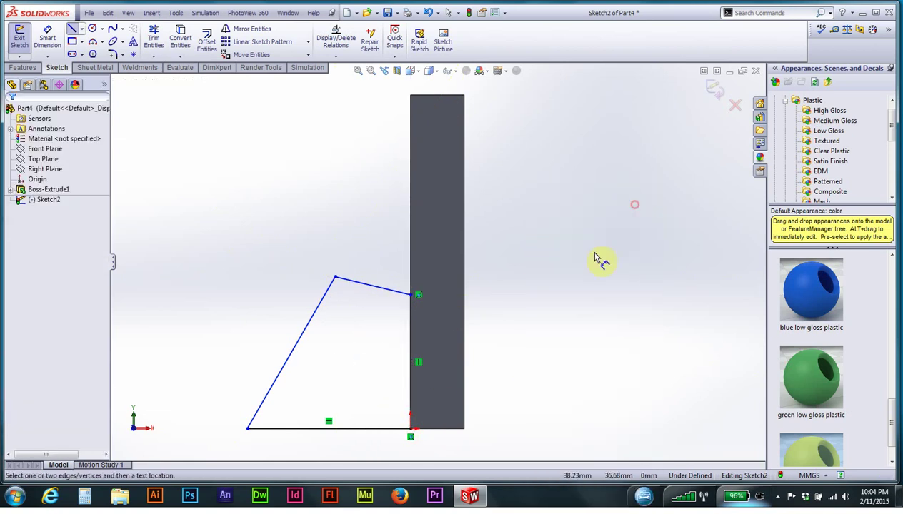
- Dimension the vertical wall line to 31.25 mm and the bottom line to 25 mm
{"action": "left_click", "coordinate": [422, 370]}
{"action": "left_click", "coordinate": [437, 370]}
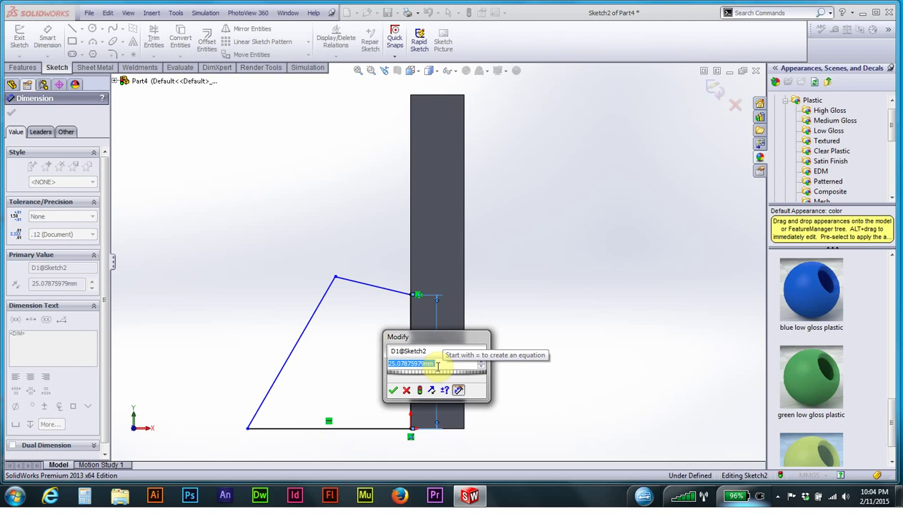
{"action": "type", "text": "31.25"}
{"action": "key", "text": "Return"}
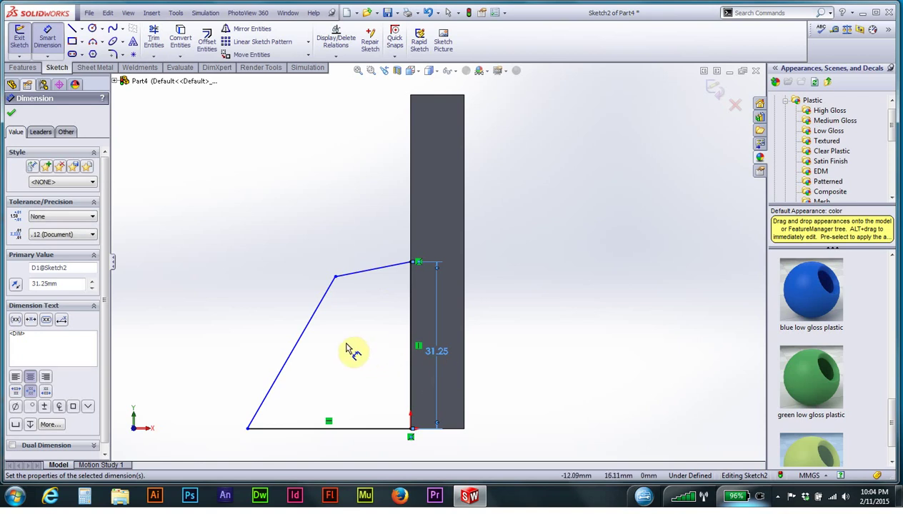
{"action": "left_click", "coordinate": [330, 429]}
{"action": "left_click", "coordinate": [335, 449]}
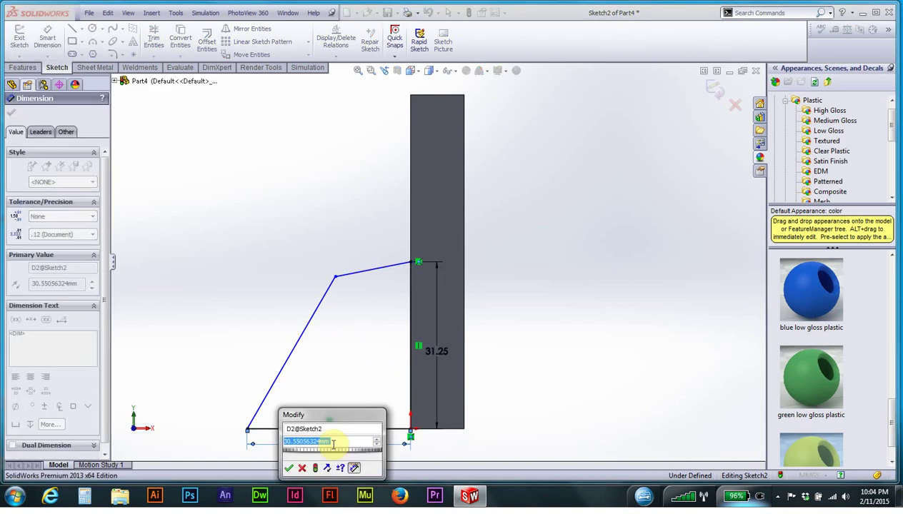
{"action": "type", "text": "25"}
{"action": "key", "text": "Return"}
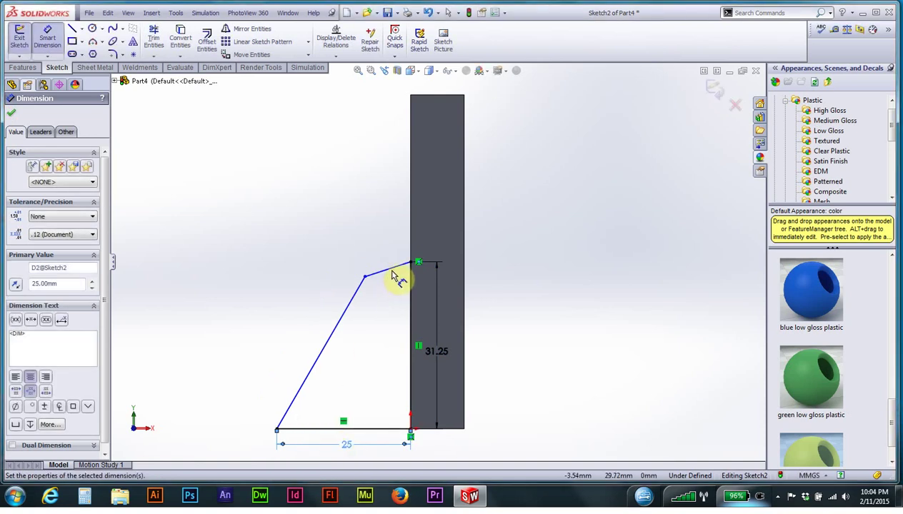
- Dimension the short top line to 15 mm and the slanted line to 35 mm
{"action": "left_click", "coordinate": [392, 272]}
{"action": "left_click", "coordinate": [399, 306]}
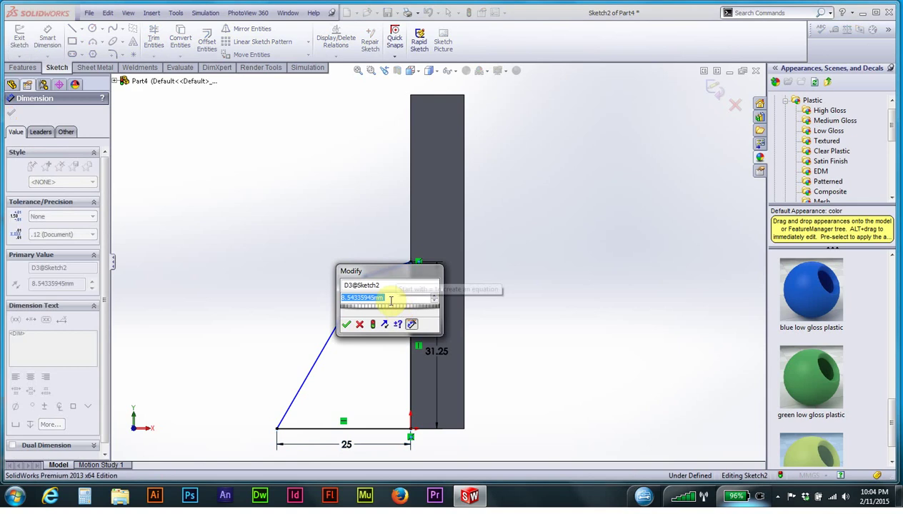
{"action": "type", "text": "15"}
{"action": "key", "text": "Return"}
{"action": "left_click", "coordinate": [315, 322]}
{"action": "left_click", "coordinate": [287, 333]}
{"action": "type", "text": "35"}
{"action": "key", "text": "Return"}
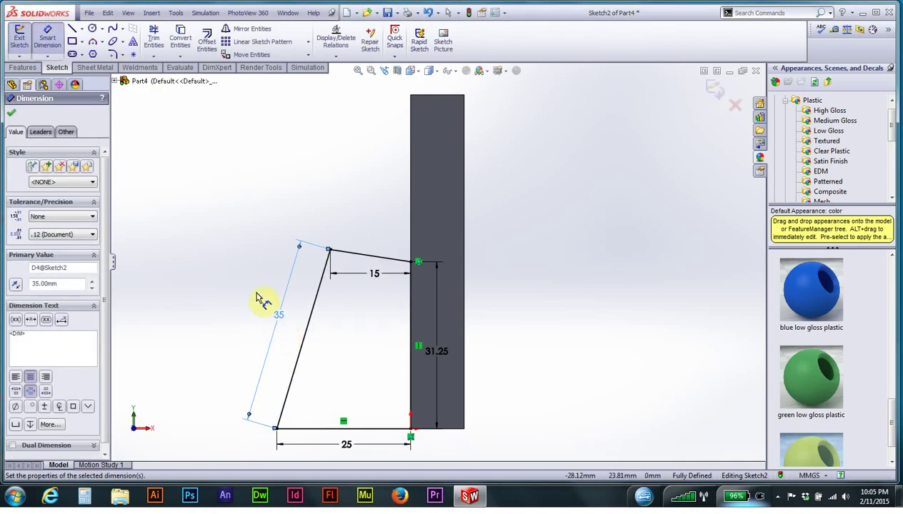
{"action": "left_click", "coordinate": [9, 118]}
- Extrude the profile in reverse Up To Surface at the block's far side face, then view trimetric
{"action": "left_click", "coordinate": [22, 68]}
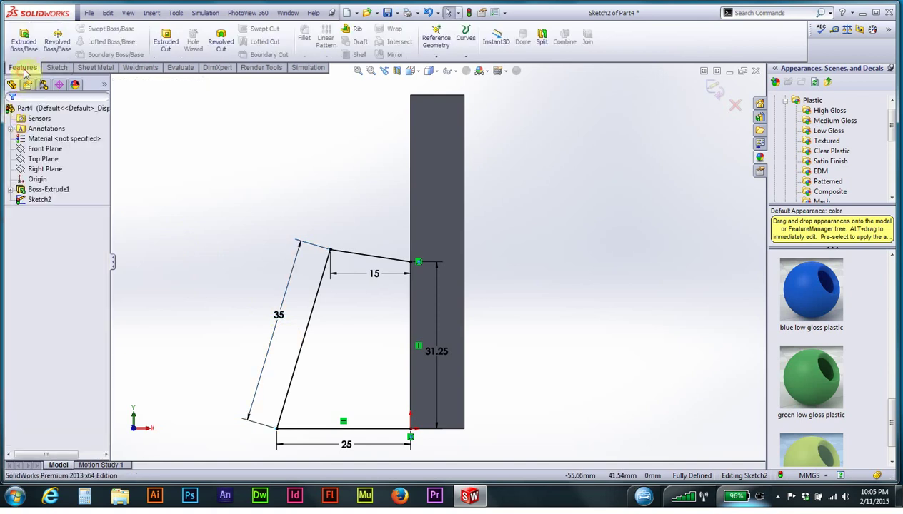
{"action": "left_click", "coordinate": [25, 40]}
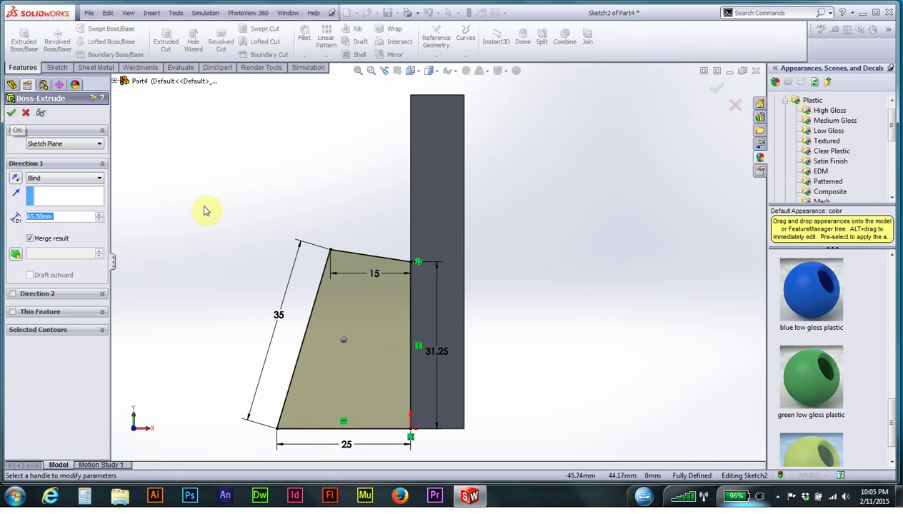
{"action": "mouse_move", "coordinate": [264, 196]}
{"action": "middle_mouse_down"}
{"action": "mouse_move", "coordinate": [263, 234]}
{"action": "mouse_move", "coordinate": [308, 309]}
{"action": "middle_mouse_up"}
{"action": "left_click", "coordinate": [16, 177]}
{"action": "left_click", "coordinate": [34, 180]}
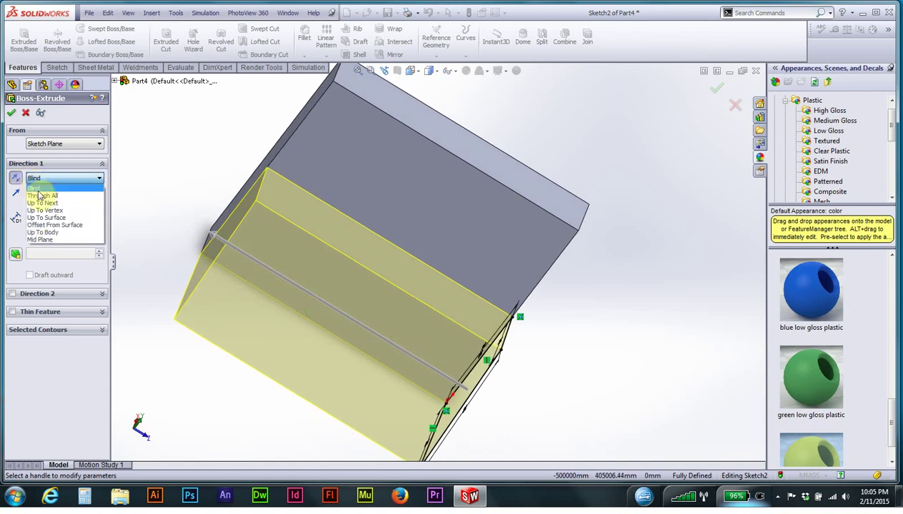
{"action": "left_click", "coordinate": [51, 219]}
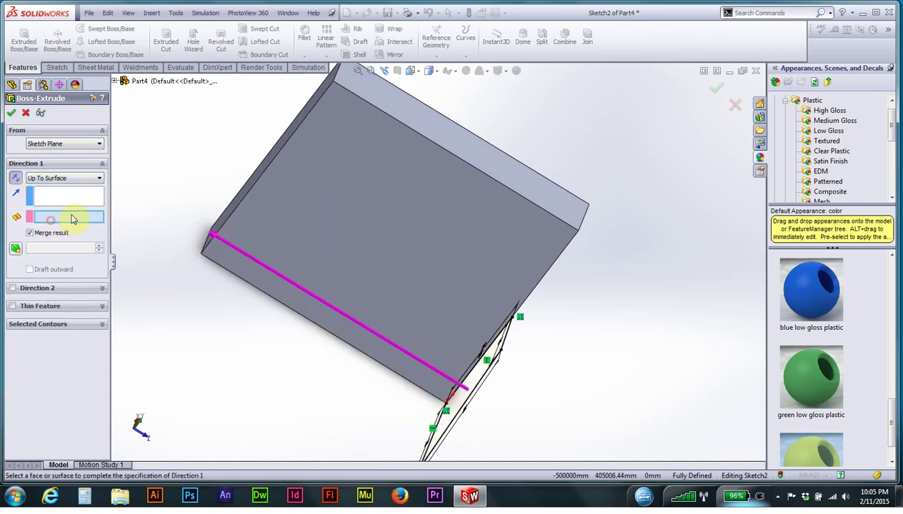
{"action": "left_click", "coordinate": [270, 164]}
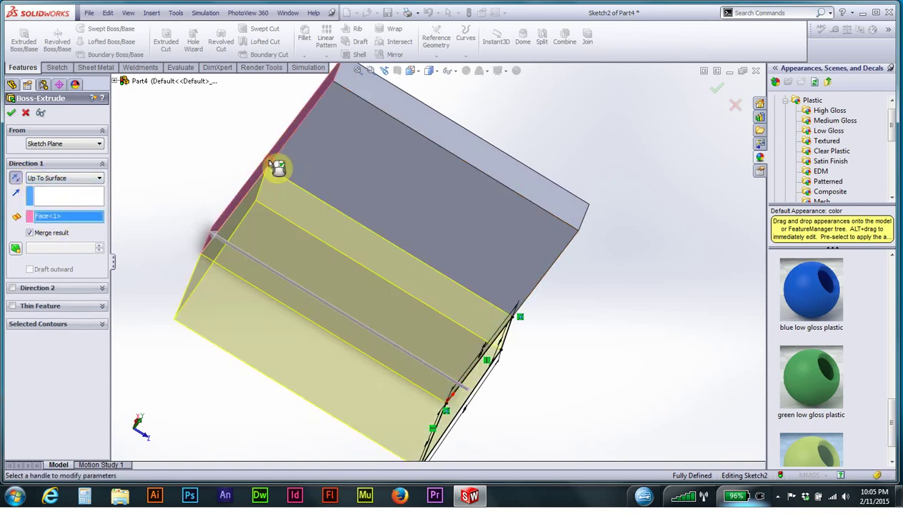
{"action": "left_click", "coordinate": [14, 114]}
{"action": "mouse_move", "coordinate": [294, 338]}
{"action": "middle_mouse_down"}
{"action": "mouse_move", "coordinate": [160, 236]}
{"action": "mouse_move", "coordinate": [211, 293]}
{"action": "middle_mouse_up"}
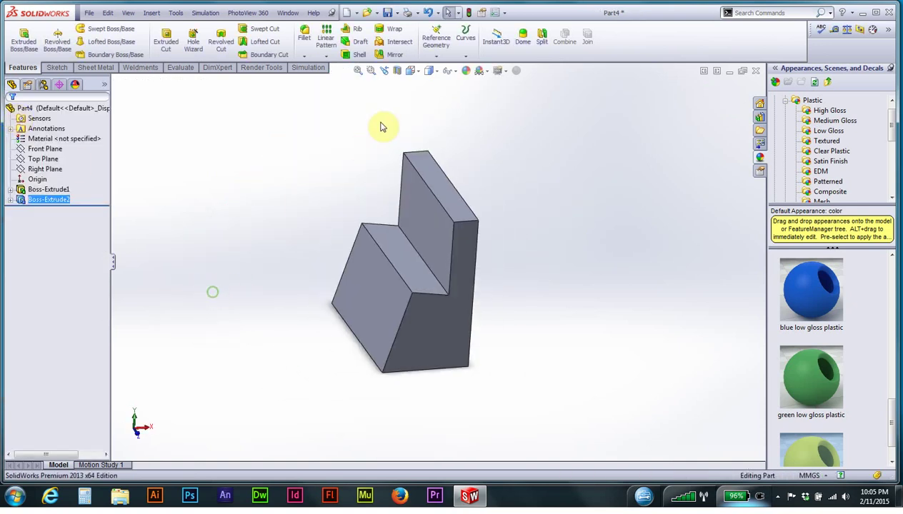
{"action": "left_click", "coordinate": [412, 70]}
{"action": "left_click", "coordinate": [467, 101]}
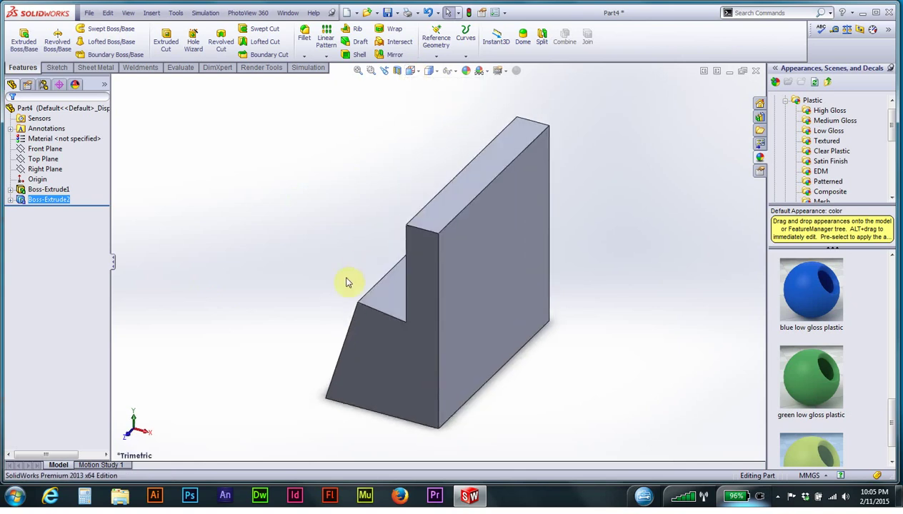
{"action": "mouse_move", "coordinate": [300, 290]}
{"action": "middle_mouse_down"}
{"action": "mouse_move", "coordinate": [335, 257]}
{"action": "mouse_move", "coordinate": [350, 287]}
{"action": "mouse_move", "coordinate": [338, 283]}
{"action": "middle_mouse_up"}
- Sketch on the sloping front face and convert its edges into Sketch3
{"action": "left_click", "coordinate": [377, 296]}
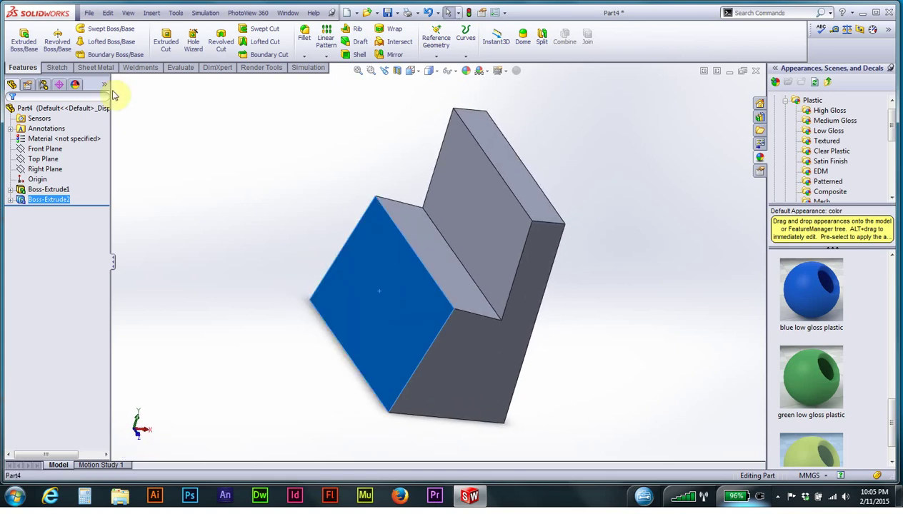
{"action": "left_click", "coordinate": [50, 66]}
{"action": "left_click", "coordinate": [19, 35]}
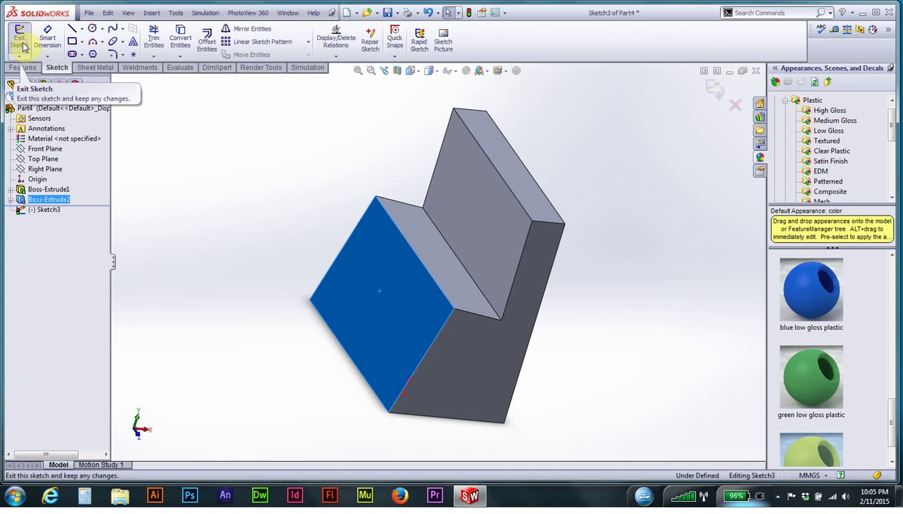
{"action": "left_click", "coordinate": [181, 37]}
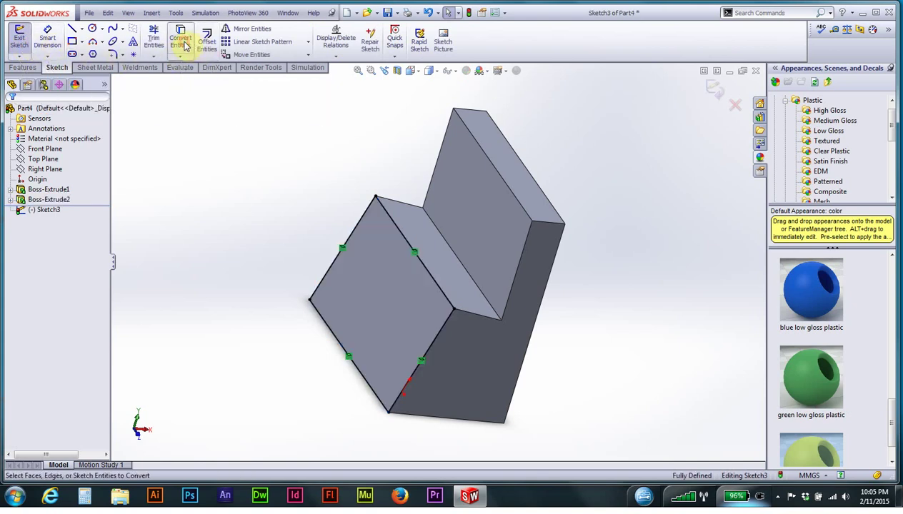
{"action": "left_click", "coordinate": [23, 67]}
{"action": "left_click", "coordinate": [24, 40]}
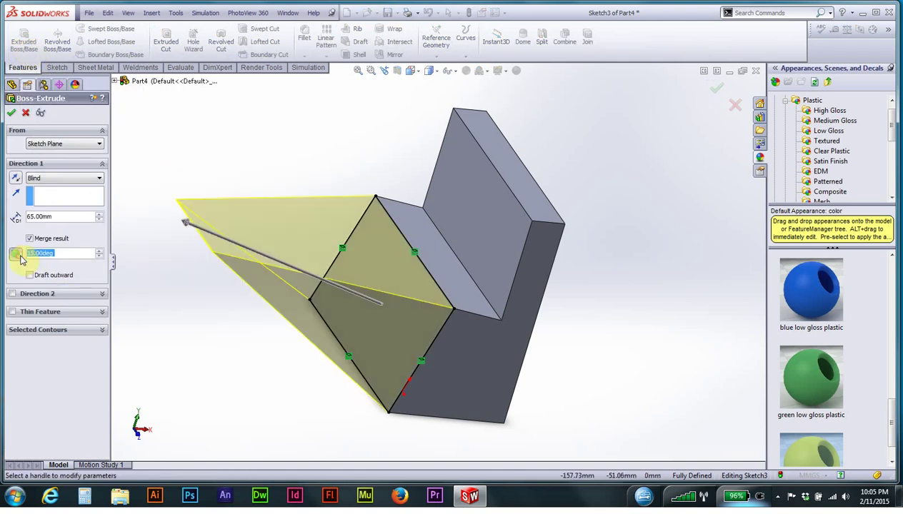
- Extrude the sloping face outline 75 mm with a 15° outward draft
{"action": "left_click", "coordinate": [30, 276]}
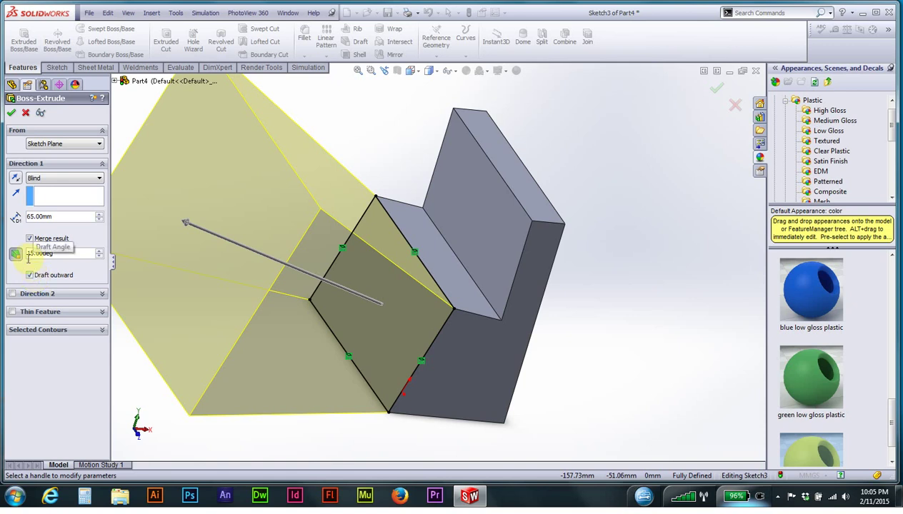
{"action": "left_click", "coordinate": [30, 218]}
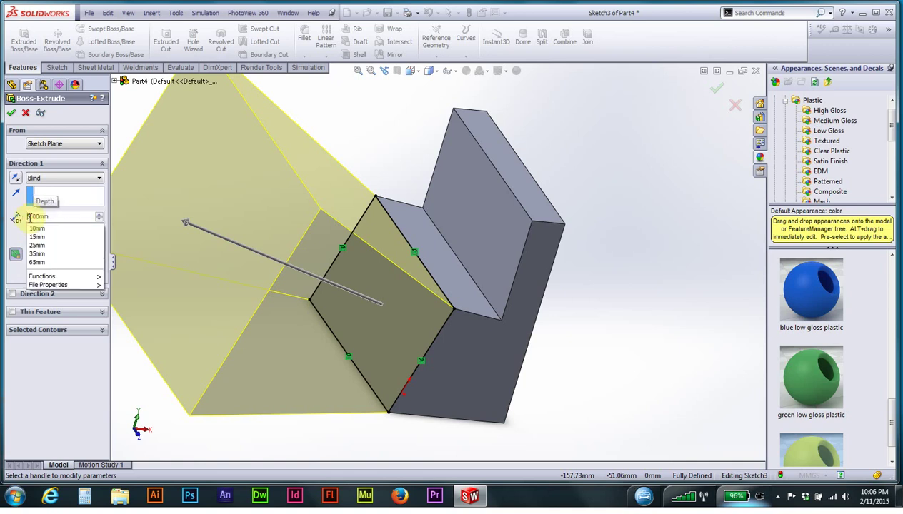
{"action": "left_click", "coordinate": [28, 217]}
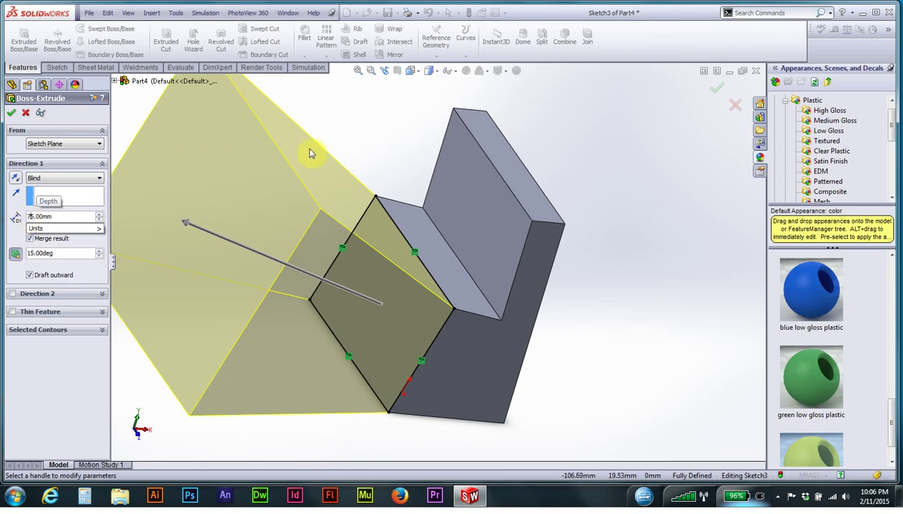
{"action": "middle_click_drag", "start_coordinate": [336, 312], "coordinate": [177, 306]}
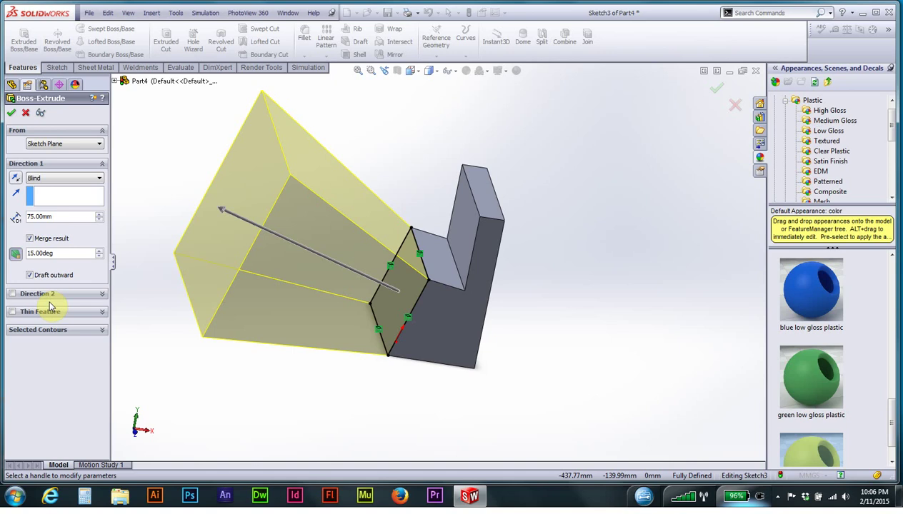
{"action": "left_click", "coordinate": [13, 114]}
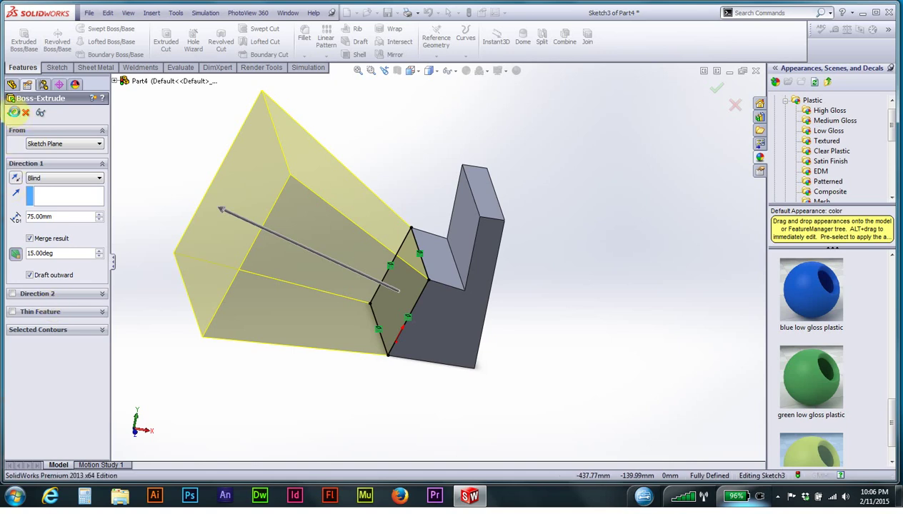
{"action": "mouse_move", "coordinate": [254, 317]}
{"action": "middle_mouse_down"}
{"action": "mouse_move", "coordinate": [255, 263]}
{"action": "mouse_move", "coordinate": [264, 308]}
{"action": "middle_mouse_up"}
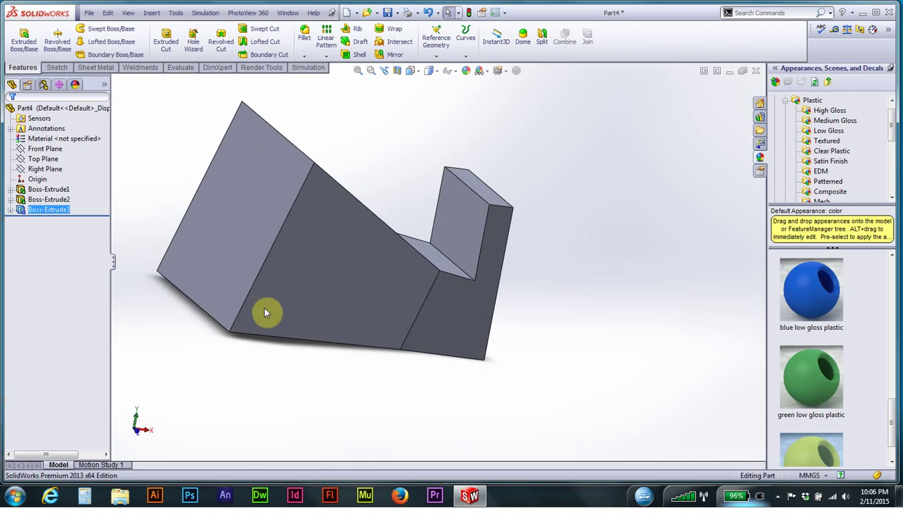
- Open the Flex feature from Insert > Features > Flex
{"action": "left_click", "coordinate": [155, 14]}
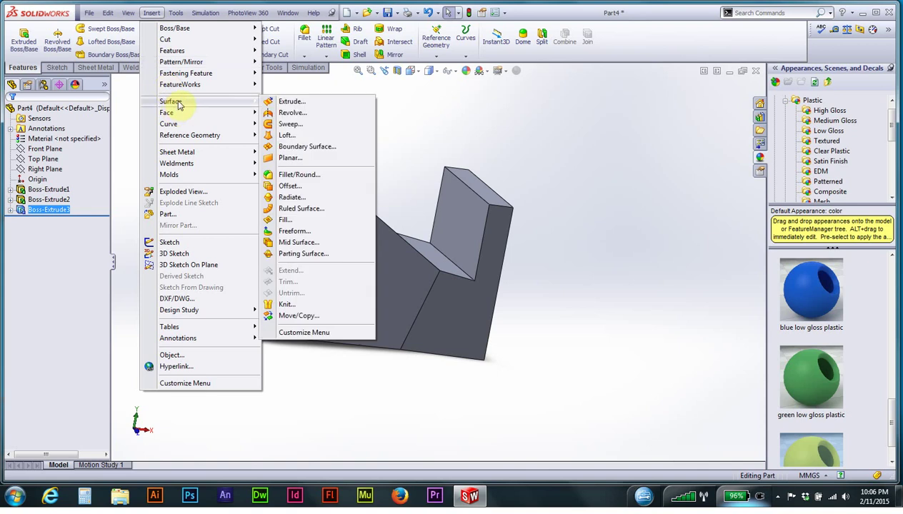
{"action": "mouse_move", "coordinate": [172, 51]}
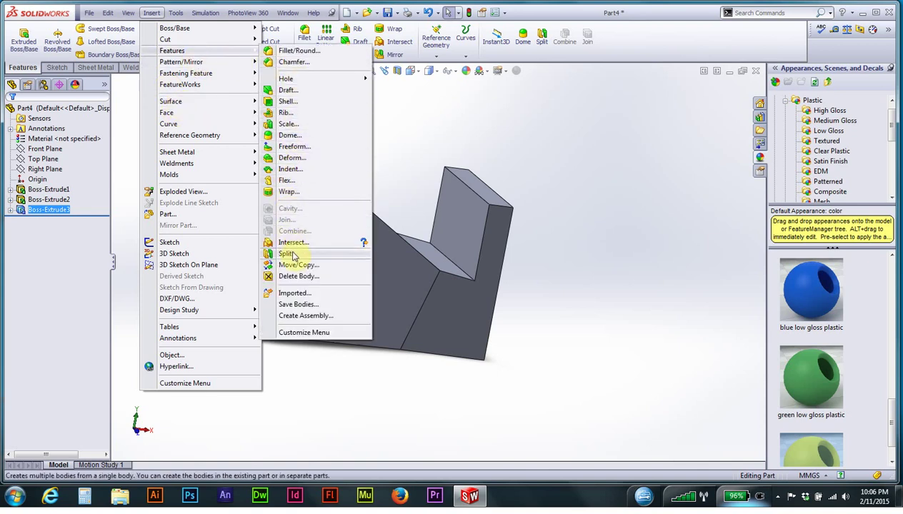
{"action": "left_click", "coordinate": [285, 180]}
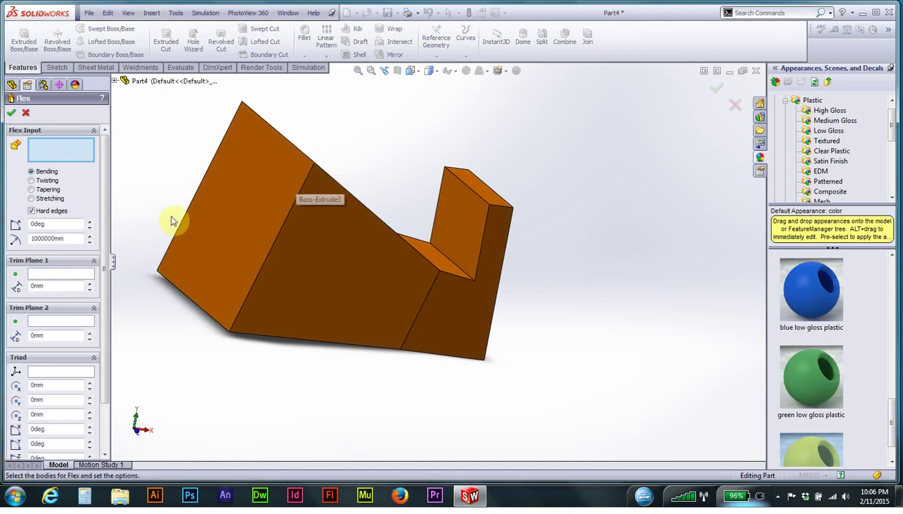
- Select the stand body to flex, drag Trim Plane 2 toward the middle, and view from the Front
{"action": "left_click", "coordinate": [241, 205]}
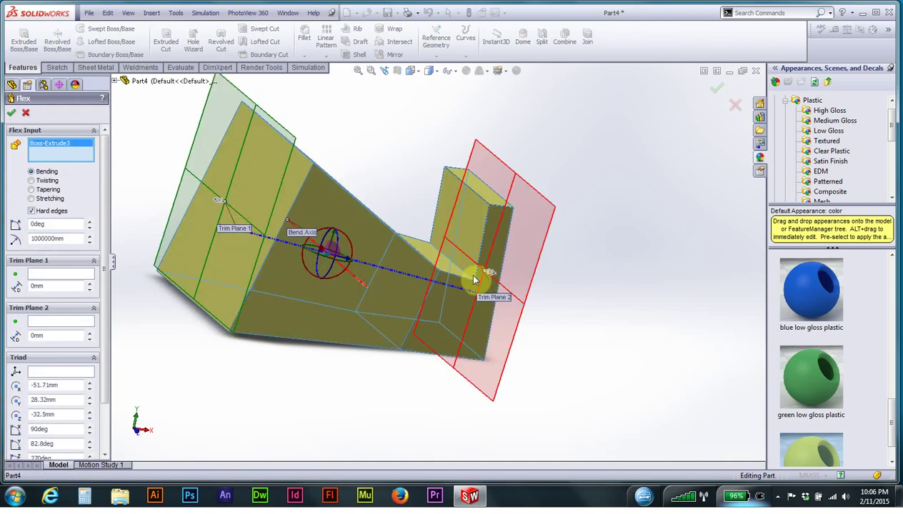
{"action": "left_click_drag", "start_coordinate": [490, 275], "coordinate": [409, 207]}
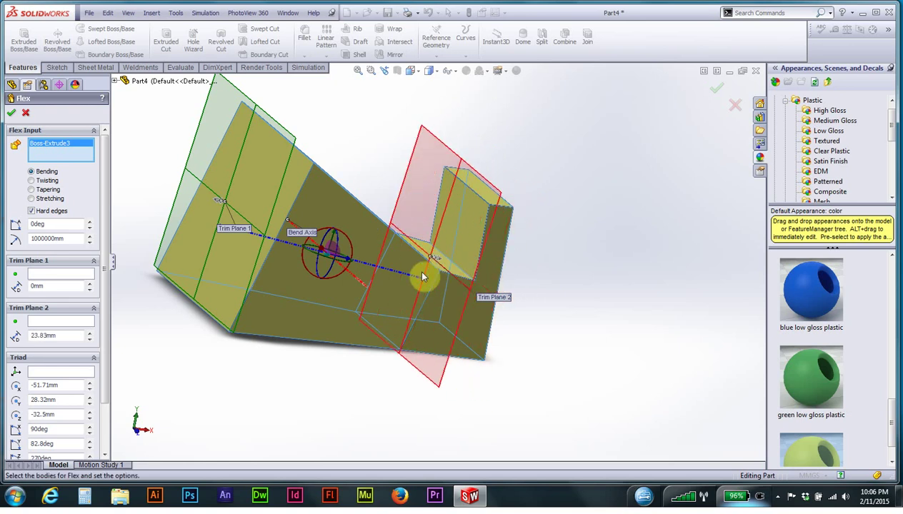
{"action": "left_click", "coordinate": [411, 70]}
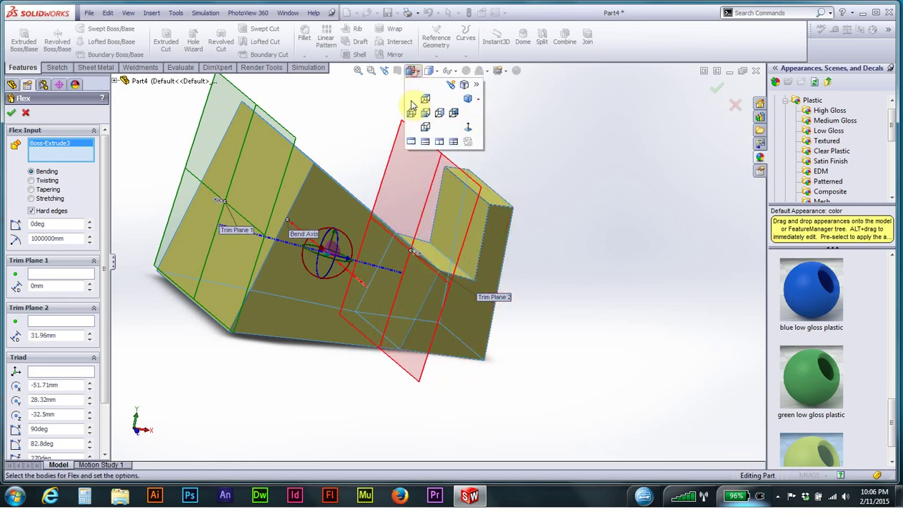
{"action": "left_click", "coordinate": [439, 114]}
{"action": "left_click", "coordinate": [413, 72]}
{"action": "left_click", "coordinate": [425, 118]}
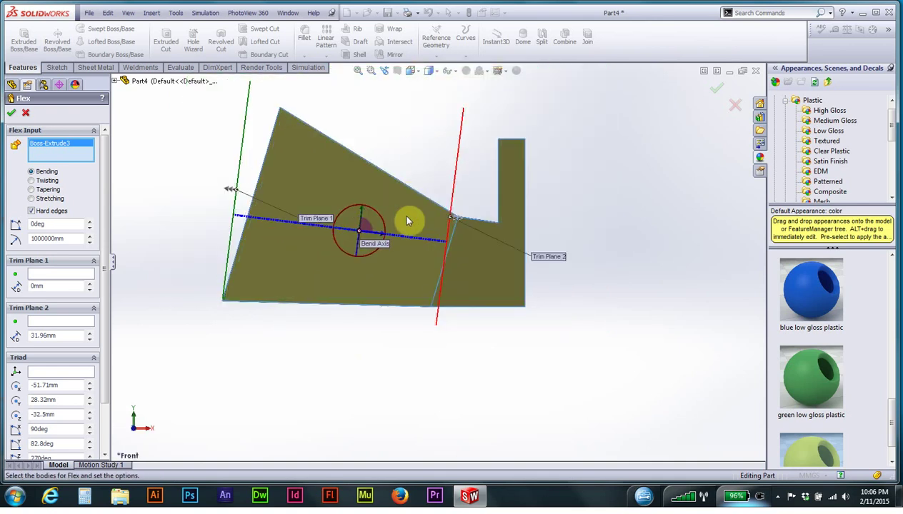
- Move Trim Plane 2 farther out and adjust the flex bend angle
{"action": "left_click_drag", "start_coordinate": [458, 219], "coordinate": [422, 219]}
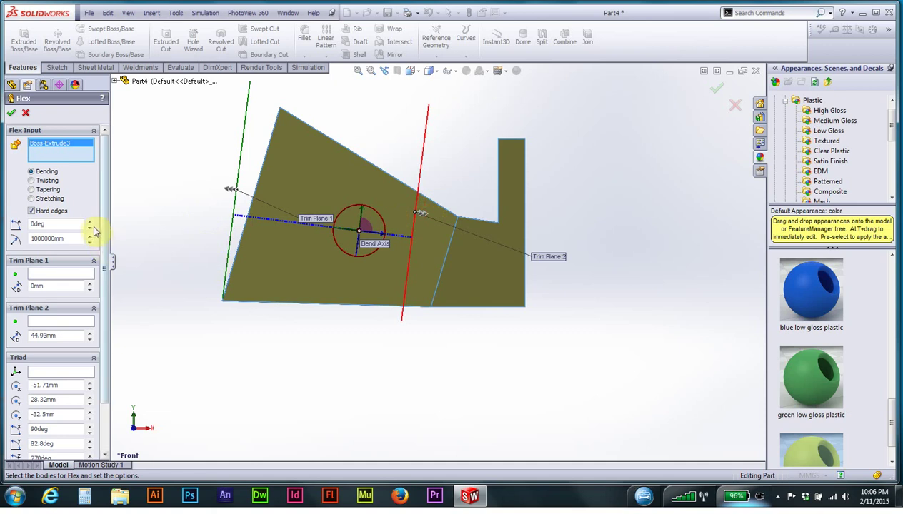
{"action": "left_click_drag", "start_coordinate": [89, 229], "coordinate": [90, 231]}
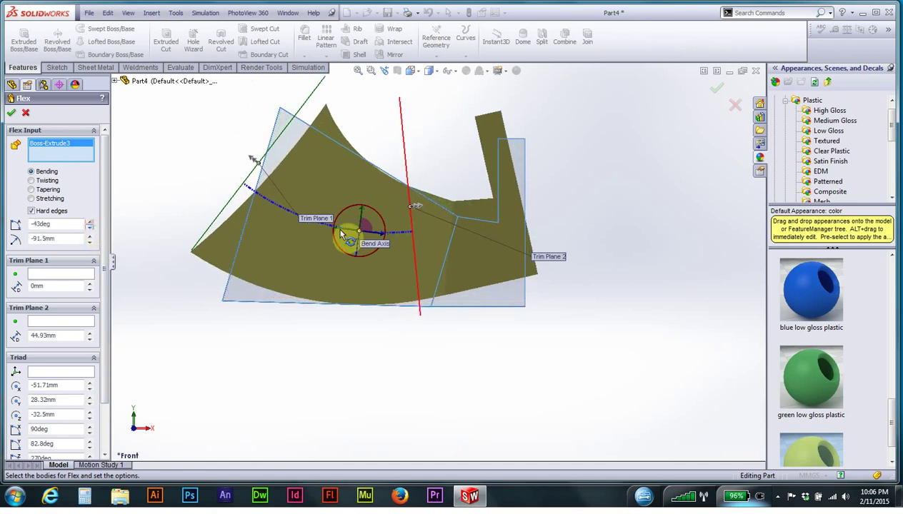
{"action": "mouse_move", "coordinate": [419, 209]}
{"action": "left_mouse_down"}
{"action": "mouse_move", "coordinate": [470, 207]}
{"action": "mouse_move", "coordinate": [352, 203]}
{"action": "mouse_move", "coordinate": [376, 201]}
{"action": "mouse_move", "coordinate": [368, 206]}
{"action": "left_mouse_up"}
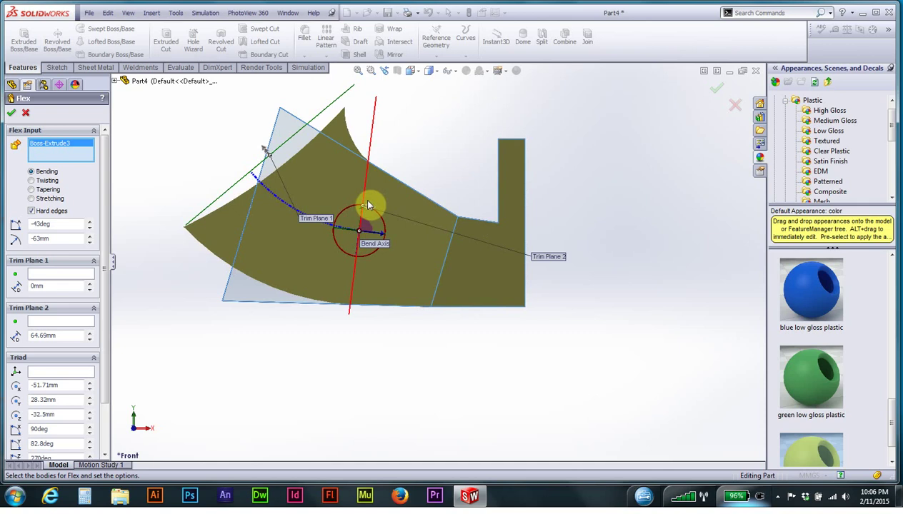
{"action": "left_click_drag", "start_coordinate": [87, 229], "coordinate": [91, 226]}
- Move Trim Plane 1 out from -46.1mm and try bend angles from 8deg to -103deg
{"action": "scroll", "coordinate": [309, 266], "scroll_direction": "up", "scroll_amount": 2}
{"action": "left_click_drag", "start_coordinate": [283, 216], "coordinate": [242, 193]}
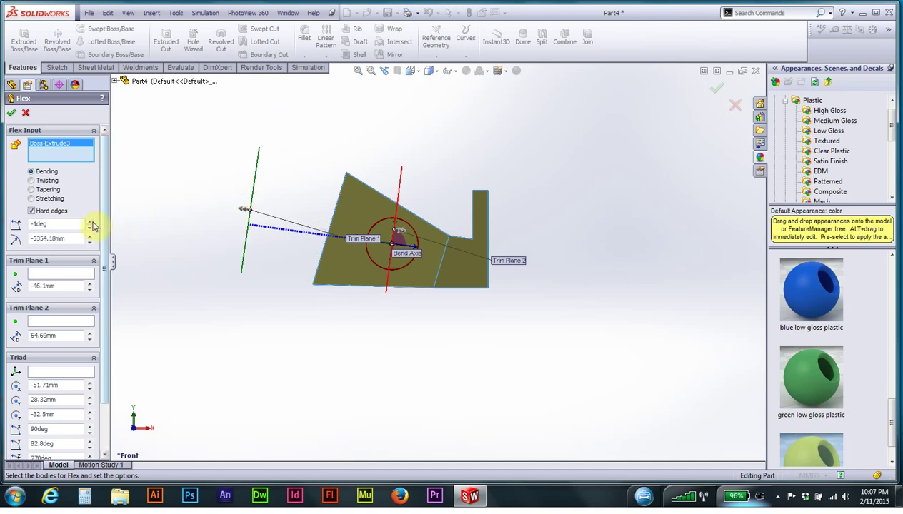
{"action": "left_click_drag", "start_coordinate": [91, 226], "coordinate": [92, 227]}
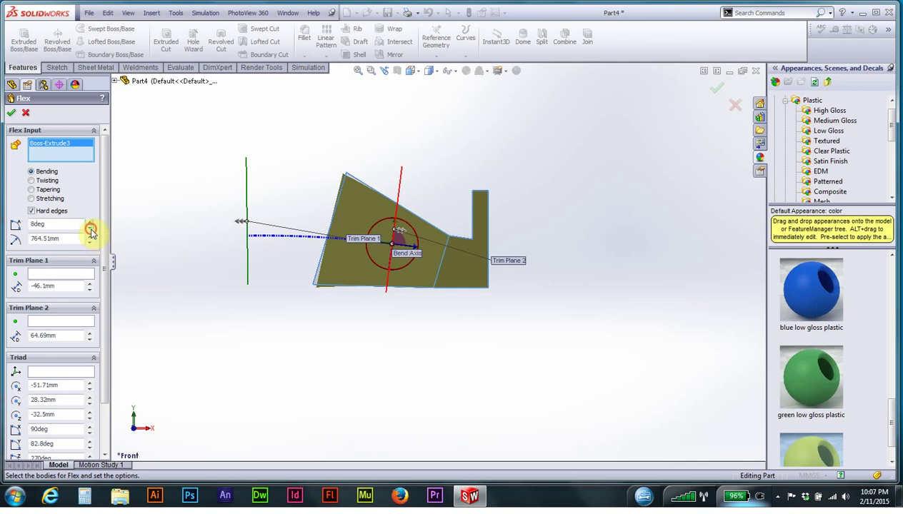
{"action": "left_click_drag", "start_coordinate": [91, 228], "coordinate": [92, 226]}
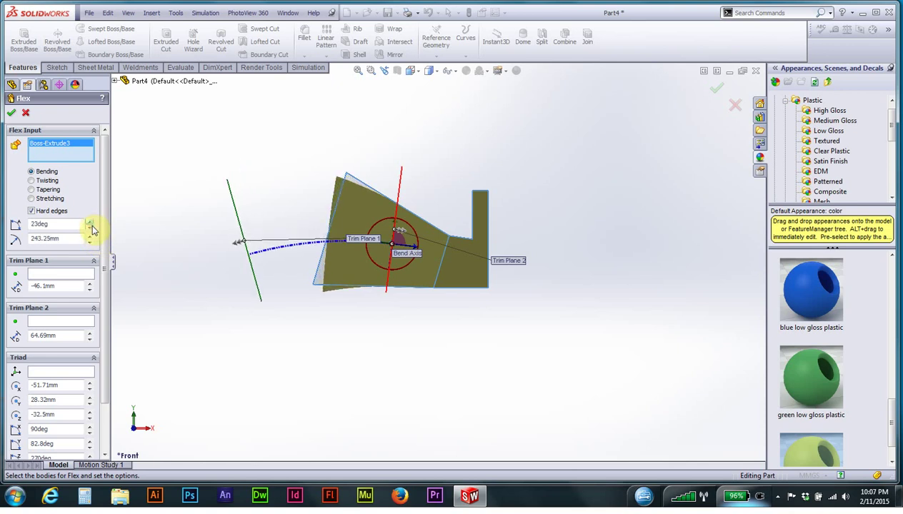
{"action": "left_click_drag", "start_coordinate": [91, 229], "coordinate": [91, 229]}
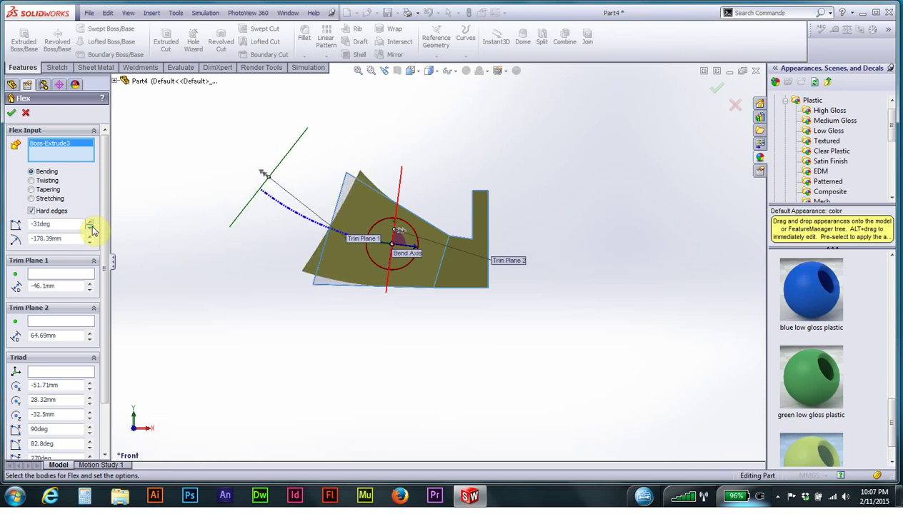
{"action": "left_click_drag", "start_coordinate": [91, 229], "coordinate": [91, 229]}
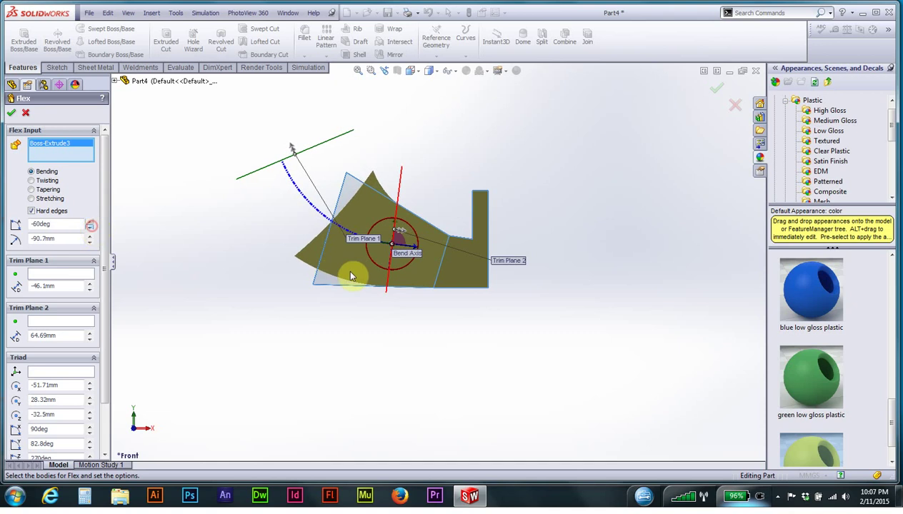
{"action": "left_click_drag", "start_coordinate": [401, 236], "coordinate": [409, 245]}
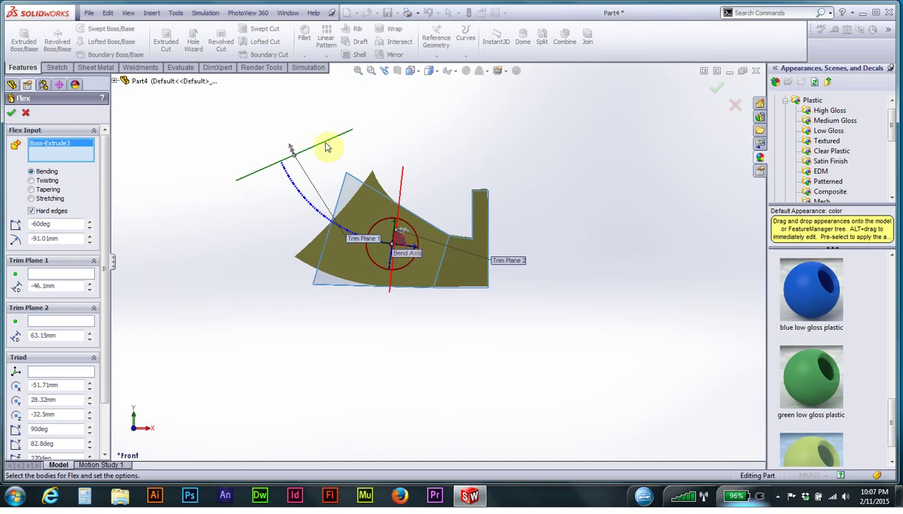
{"action": "mouse_move", "coordinate": [290, 147]}
{"action": "left_mouse_down"}
{"action": "mouse_move", "coordinate": [246, 100]}
{"action": "mouse_move", "coordinate": [201, 96]}
{"action": "left_mouse_up"}
{"action": "scroll", "coordinate": [350, 261], "scroll_direction": "up", "scroll_amount": 3}
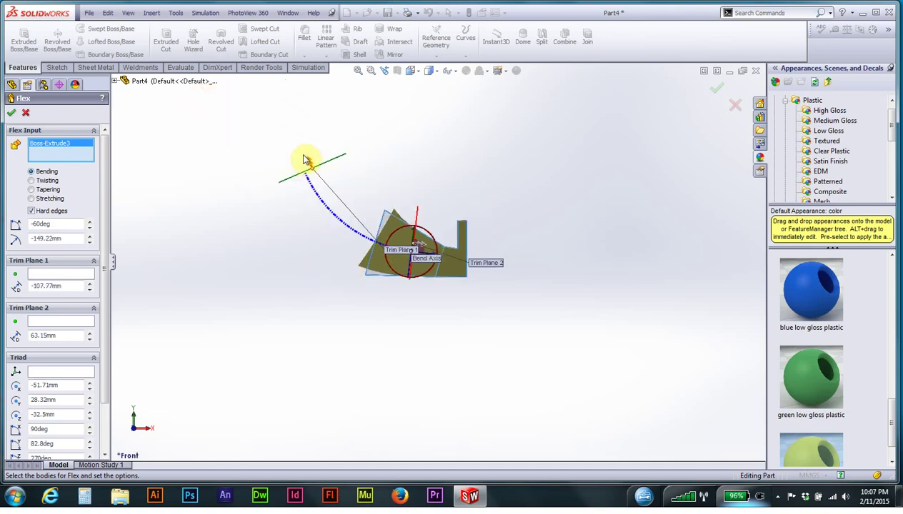
{"action": "mouse_move", "coordinate": [310, 163]}
{"action": "left_mouse_down"}
{"action": "mouse_move", "coordinate": [312, 107]}
{"action": "mouse_move", "coordinate": [318, 153]}
{"action": "mouse_move", "coordinate": [282, 101]}
{"action": "left_mouse_up"}
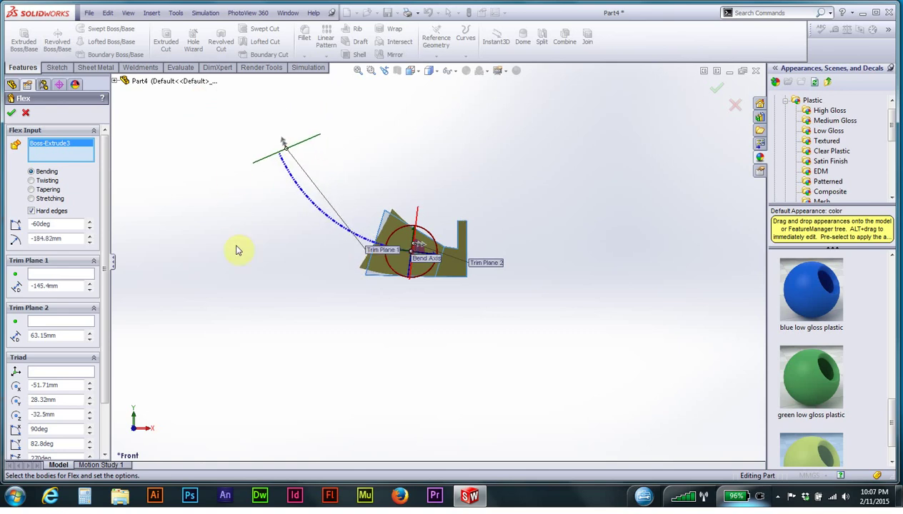
{"action": "left_click", "coordinate": [90, 229]}
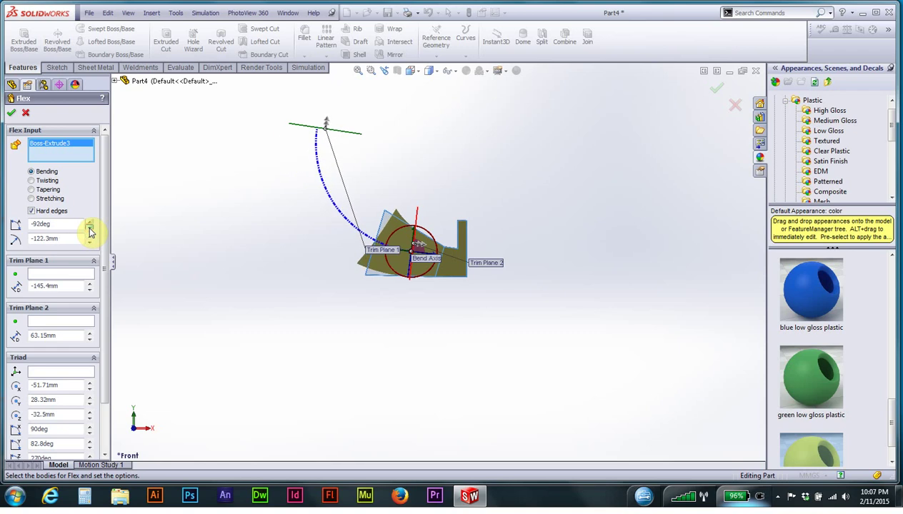
{"action": "left_click", "coordinate": [89, 229]}
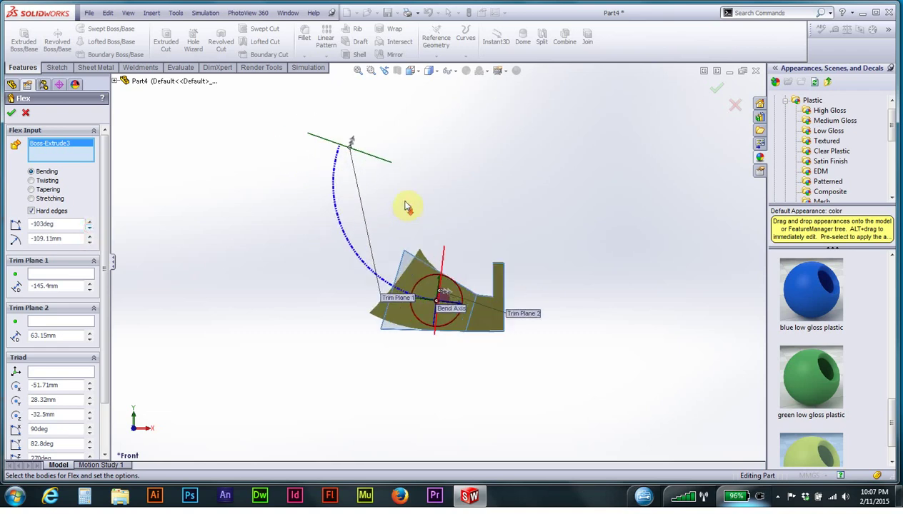
- Place Trim Plane 1 at -271.92mm and step the bend angle up to -360deg
{"action": "left_click_drag", "start_coordinate": [368, 163], "coordinate": [253, 149]}
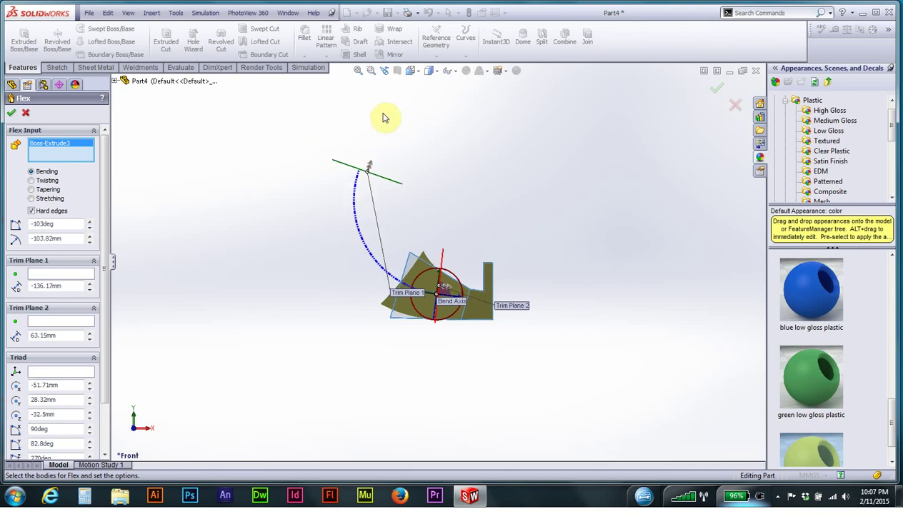
{"action": "left_click", "coordinate": [89, 222]}
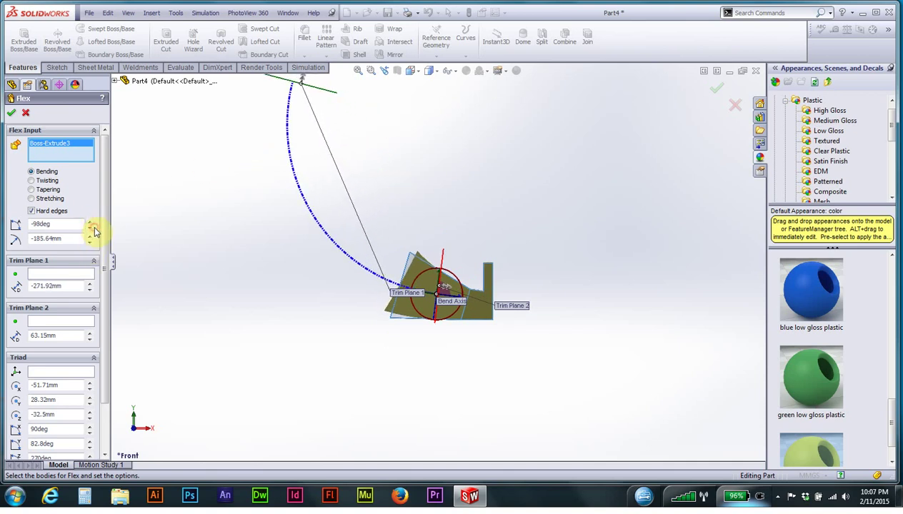
{"action": "left_click", "coordinate": [89, 229]}
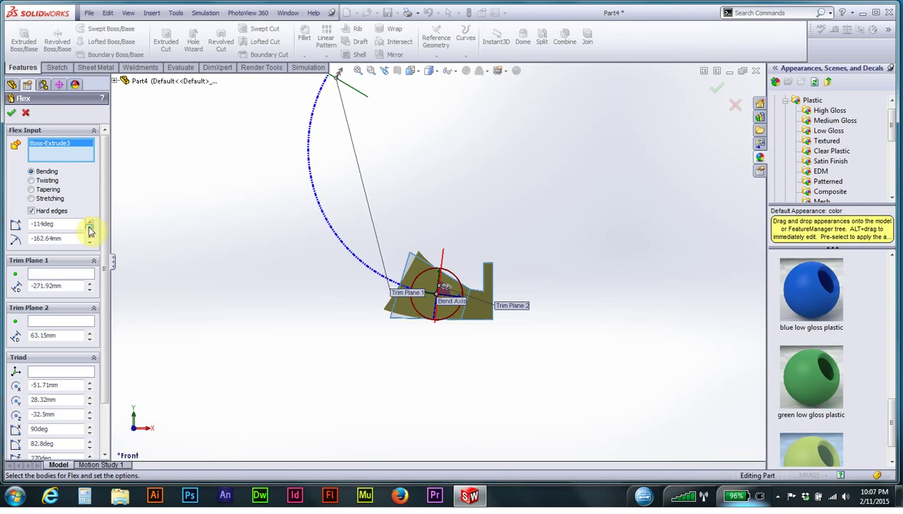
{"action": "left_click", "coordinate": [89, 228]}
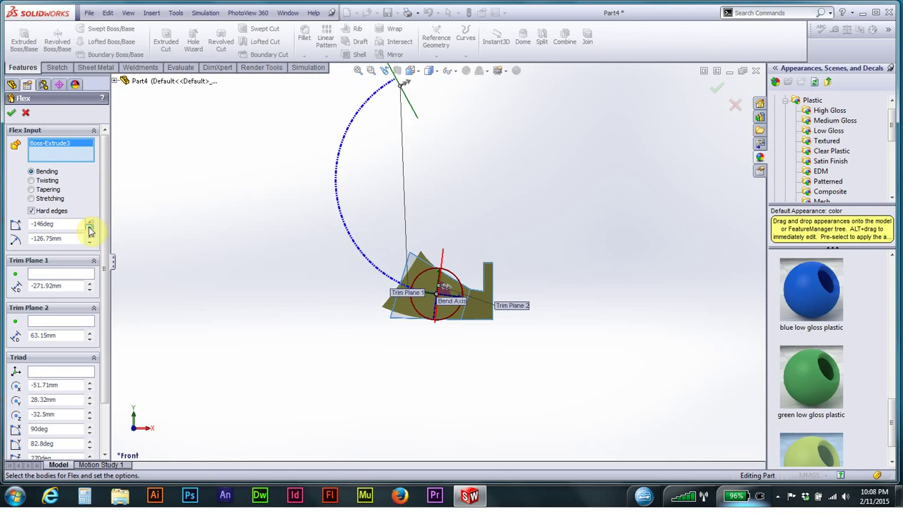
{"action": "left_click", "coordinate": [89, 229]}
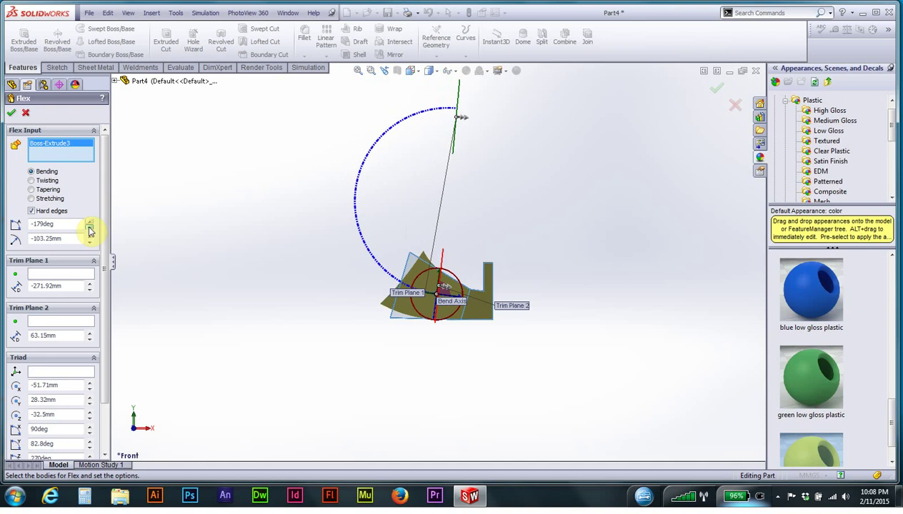
{"action": "left_click", "coordinate": [90, 229]}
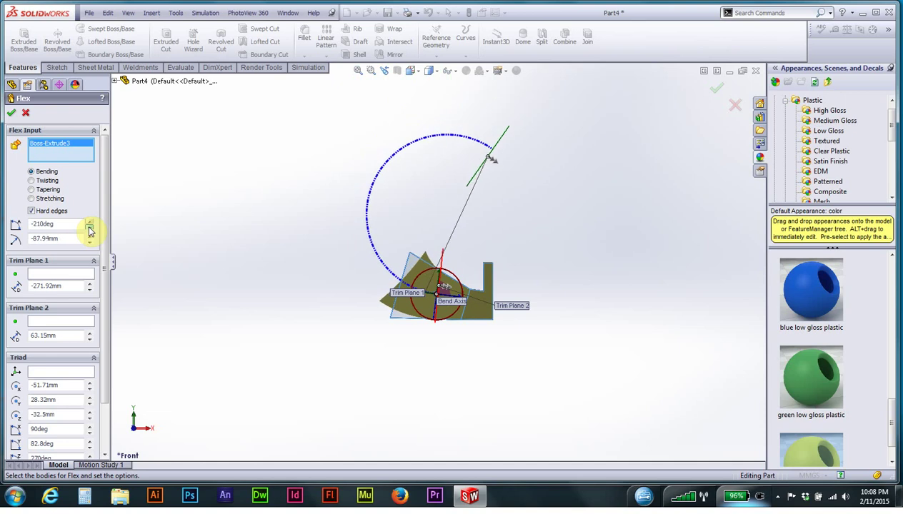
{"action": "left_click", "coordinate": [89, 228]}
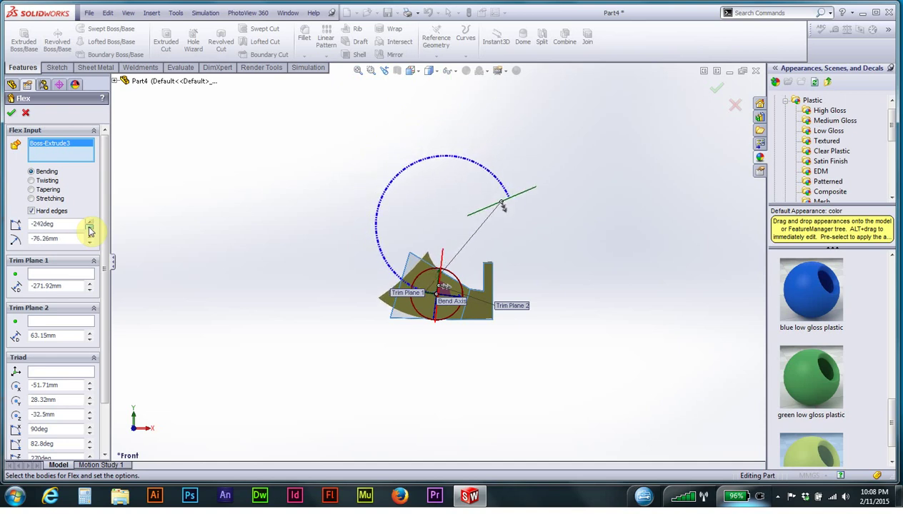
{"action": "left_click", "coordinate": [89, 228]}
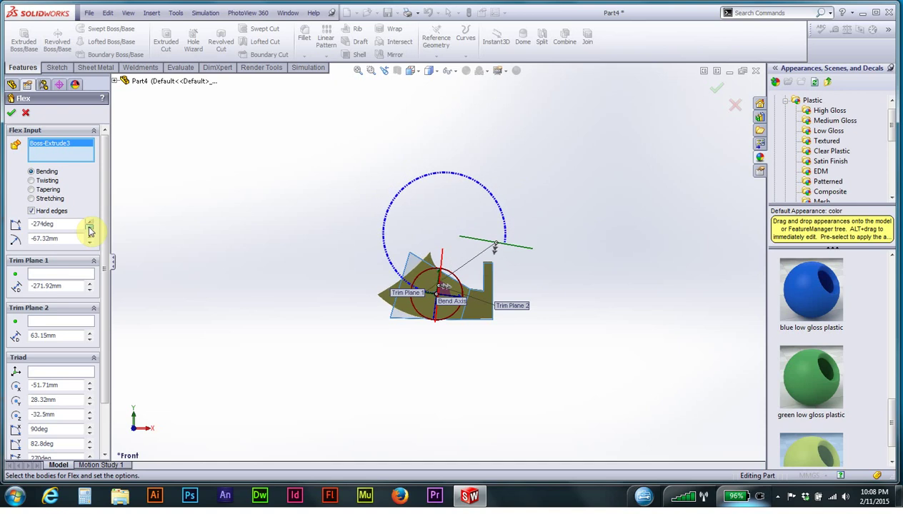
{"action": "left_click", "coordinate": [90, 228]}
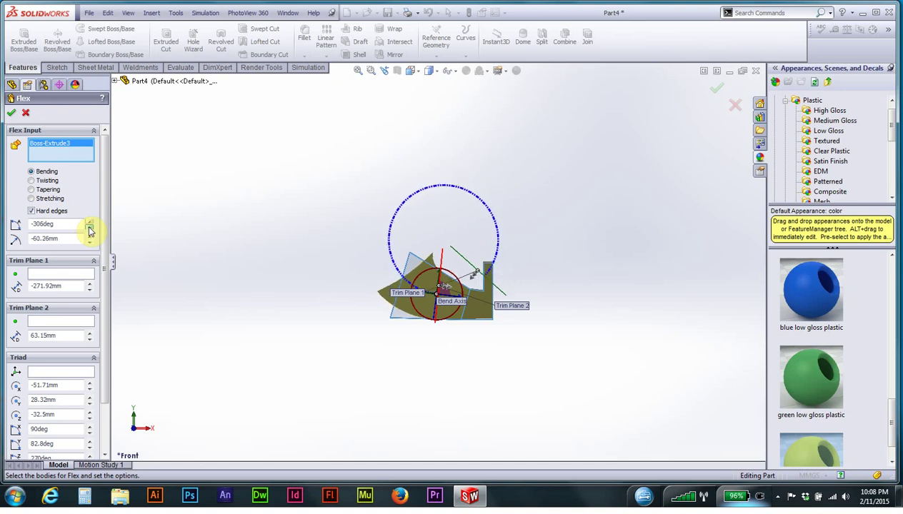
{"action": "left_click", "coordinate": [89, 228]}
{"action": "left_click", "coordinate": [89, 228]}
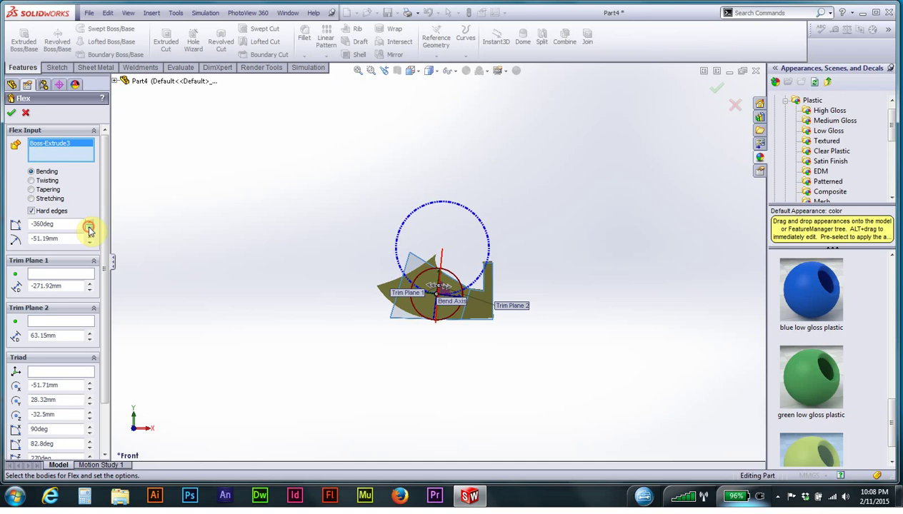
- Reposition the bend axis, set Trim Plane 2 to 65.07mm, and accept to create Flex1
{"action": "scroll", "coordinate": [488, 299], "scroll_direction": "down", "scroll_amount": 1}
{"action": "scroll", "coordinate": [488, 300], "scroll_direction": "down", "scroll_amount": 3}
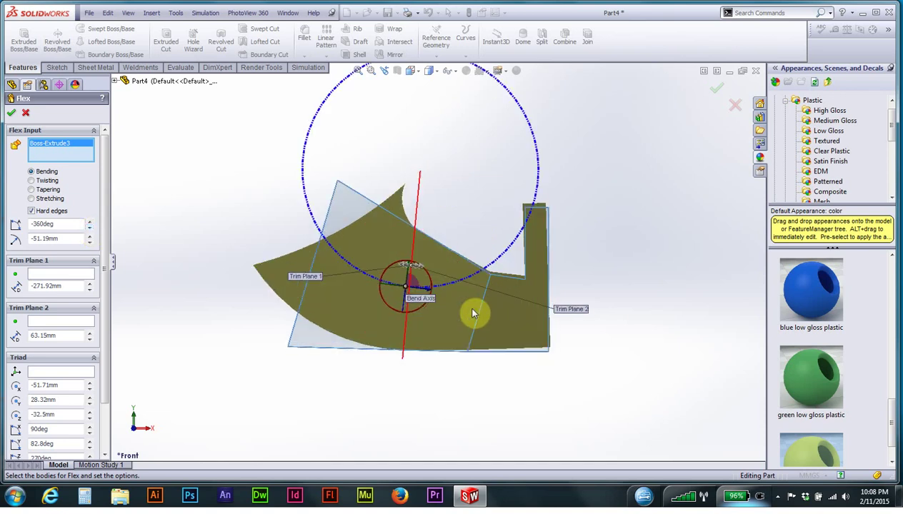
{"action": "mouse_move", "coordinate": [416, 268]}
{"action": "left_mouse_down"}
{"action": "mouse_move", "coordinate": [416, 277]}
{"action": "mouse_move", "coordinate": [211, 204]}
{"action": "left_mouse_up"}
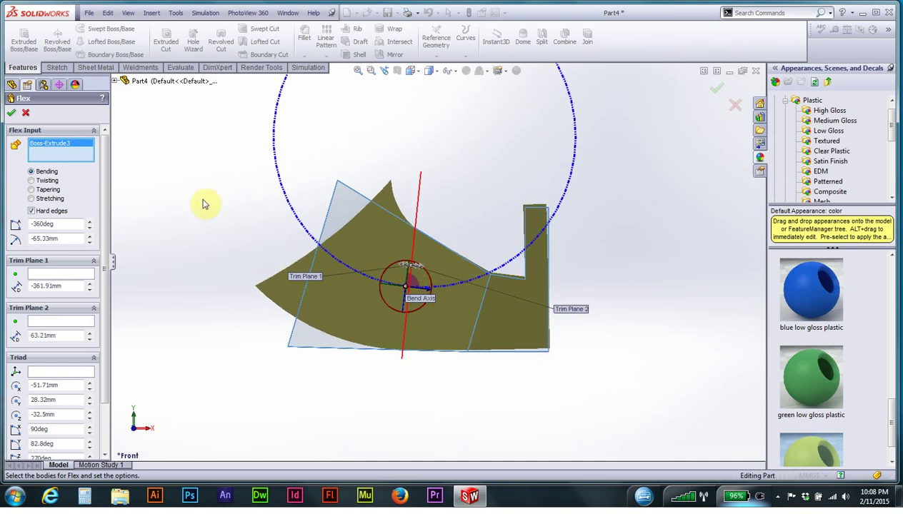
{"action": "mouse_move", "coordinate": [455, 295]}
{"action": "left_mouse_down"}
{"action": "mouse_move", "coordinate": [353, 246]}
{"action": "mouse_move", "coordinate": [252, 224]}
{"action": "mouse_move", "coordinate": [145, 220]}
{"action": "left_mouse_up"}
{"action": "scroll", "coordinate": [424, 292], "scroll_direction": "up", "scroll_amount": 3}
{"action": "scroll", "coordinate": [422, 262], "scroll_direction": "down", "scroll_amount": 3}
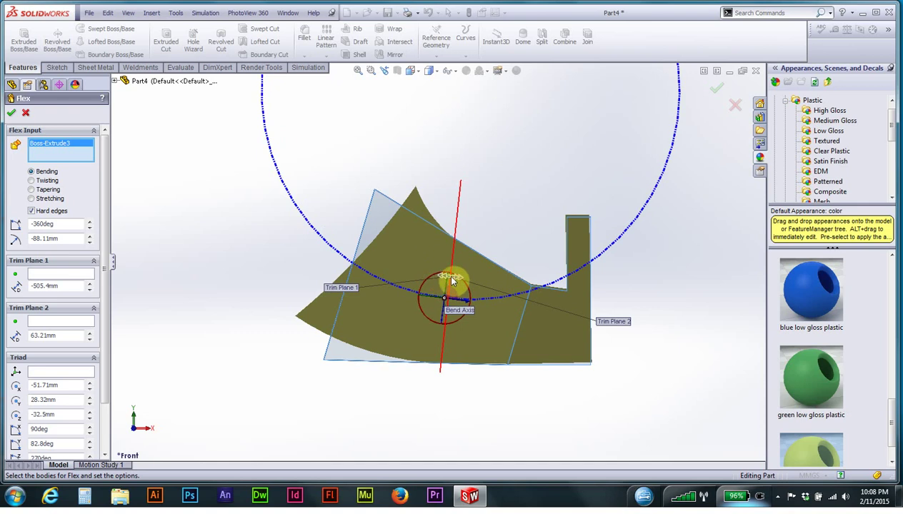
{"action": "mouse_move", "coordinate": [447, 278]}
{"action": "left_mouse_down"}
{"action": "mouse_move", "coordinate": [313, 160]}
{"action": "mouse_move", "coordinate": [402, 259]}
{"action": "left_mouse_up"}
{"action": "mouse_move", "coordinate": [462, 280]}
{"action": "left_mouse_down"}
{"action": "mouse_move", "coordinate": [473, 278]}
{"action": "mouse_move", "coordinate": [459, 285]}
{"action": "left_mouse_up"}
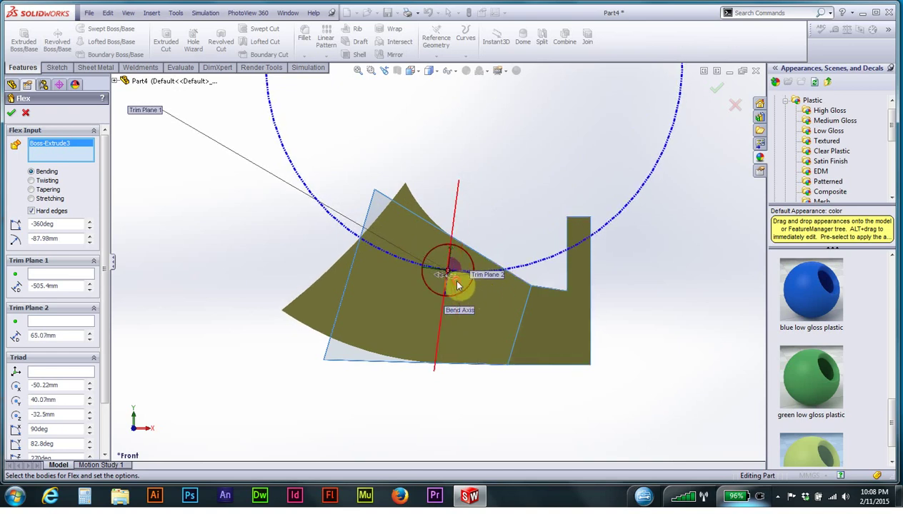
{"action": "mouse_move", "coordinate": [413, 312]}
{"action": "middle_mouse_down"}
{"action": "mouse_move", "coordinate": [339, 329]}
{"action": "mouse_move", "coordinate": [386, 341]}
{"action": "mouse_move", "coordinate": [366, 335]}
{"action": "mouse_move", "coordinate": [299, 350]}
{"action": "mouse_move", "coordinate": [337, 350]}
{"action": "mouse_move", "coordinate": [330, 359]}
{"action": "middle_mouse_up"}
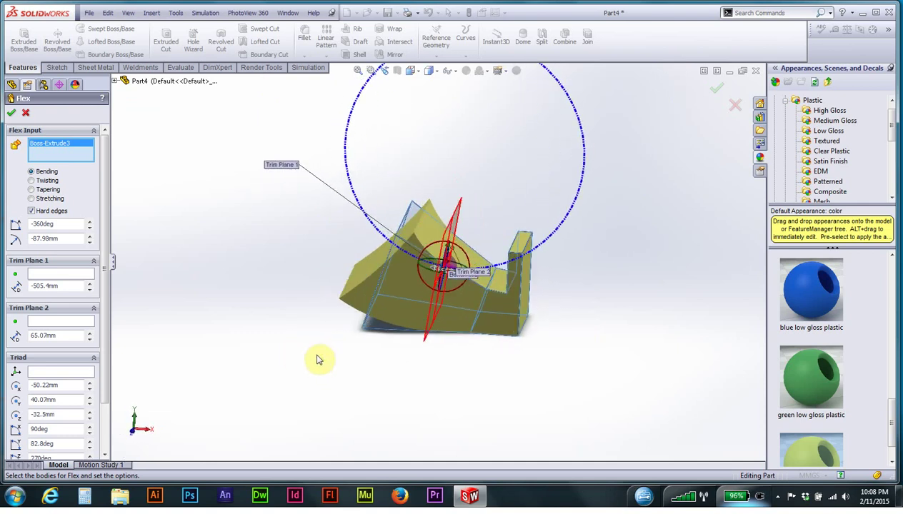
{"action": "left_click", "coordinate": [15, 114]}
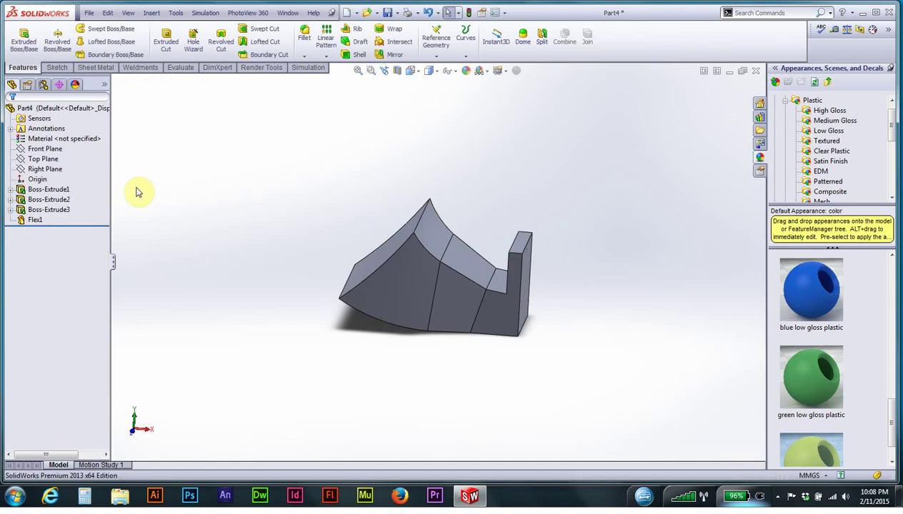
{"action": "mouse_move", "coordinate": [362, 296]}
{"action": "middle_mouse_down"}
{"action": "mouse_move", "coordinate": [407, 293]}
{"action": "mouse_move", "coordinate": [430, 337]}
{"action": "mouse_move", "coordinate": [363, 369]}
{"action": "mouse_move", "coordinate": [423, 281]}
{"action": "mouse_move", "coordinate": [400, 264]}
{"action": "mouse_move", "coordinate": [373, 313]}
{"action": "mouse_move", "coordinate": [439, 343]}
{"action": "mouse_move", "coordinate": [449, 375]}
{"action": "mouse_move", "coordinate": [429, 347]}
{"action": "mouse_move", "coordinate": [466, 333]}
{"action": "mouse_move", "coordinate": [445, 325]}
{"action": "mouse_move", "coordinate": [381, 330]}
{"action": "middle_mouse_up"}
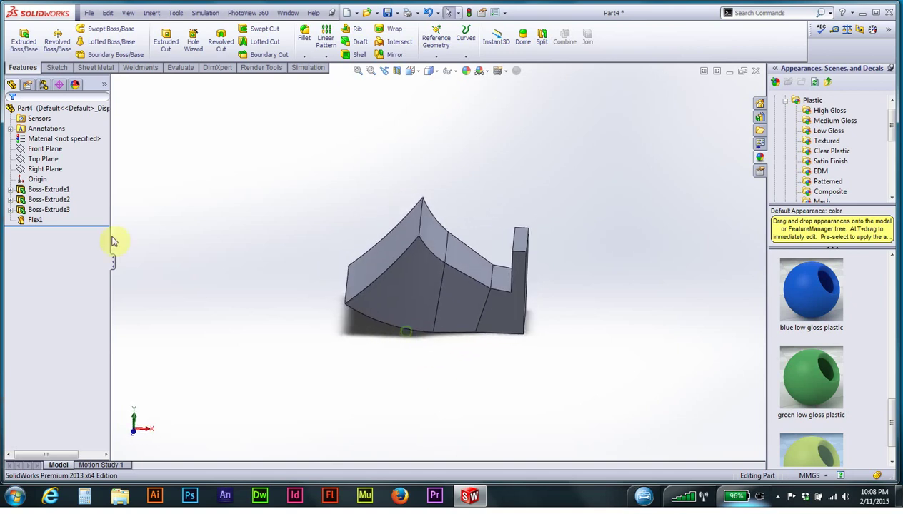
{"action": "right_click", "coordinate": [36, 223]}
- Edit Flex1 to rotate and nudge its bend axis, then accept the change
{"action": "left_click", "coordinate": [44, 195]}
{"action": "mouse_move", "coordinate": [426, 305]}
{"action": "middle_mouse_down"}
{"action": "mouse_move", "coordinate": [413, 262]}
{"action": "mouse_move", "coordinate": [429, 262]}
{"action": "mouse_move", "coordinate": [451, 284]}
{"action": "middle_mouse_up"}
{"action": "left_click_drag", "start_coordinate": [451, 285], "coordinate": [468, 265]}
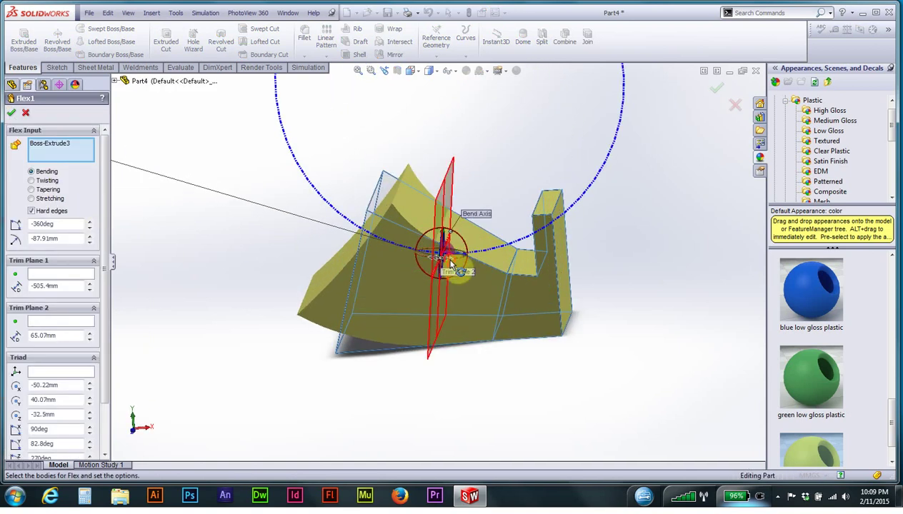
{"action": "mouse_move", "coordinate": [468, 266]}
{"action": "left_mouse_down"}
{"action": "mouse_move", "coordinate": [401, 258]}
{"action": "mouse_move", "coordinate": [480, 279]}
{"action": "left_mouse_up"}
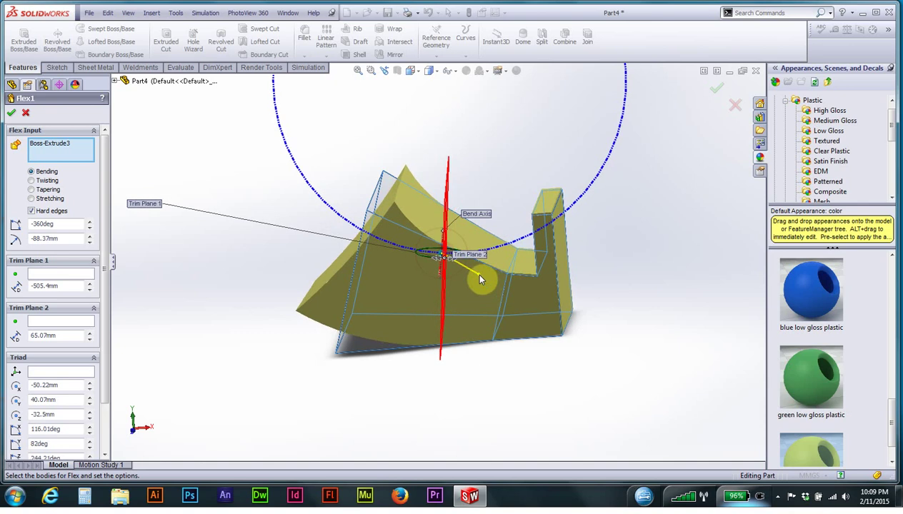
{"action": "left_click_drag", "start_coordinate": [480, 280], "coordinate": [485, 215]}
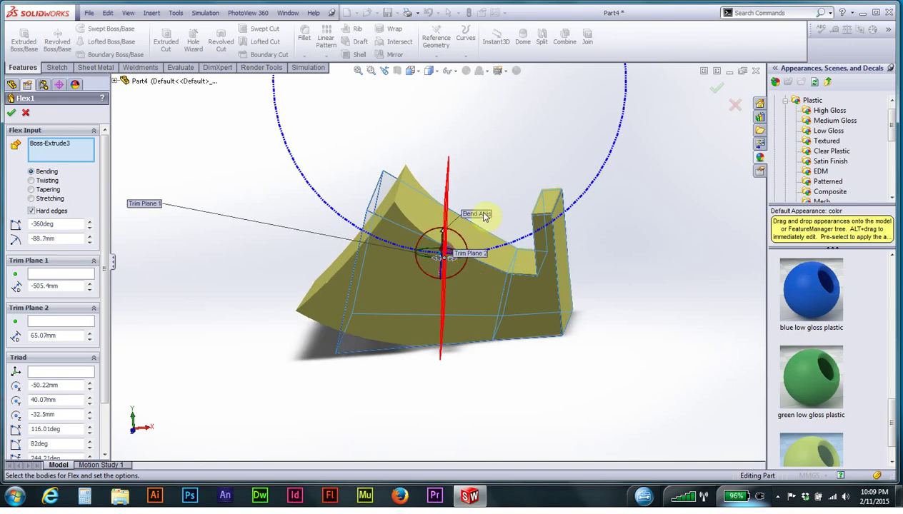
{"action": "left_click", "coordinate": [26, 112]}
{"action": "mouse_move", "coordinate": [302, 280]}
{"action": "middle_mouse_down"}
{"action": "mouse_move", "coordinate": [322, 250]}
{"action": "mouse_move", "coordinate": [359, 264]}
{"action": "mouse_move", "coordinate": [284, 258]}
{"action": "mouse_move", "coordinate": [303, 297]}
{"action": "mouse_move", "coordinate": [359, 319]}
{"action": "mouse_move", "coordinate": [313, 294]}
{"action": "mouse_move", "coordinate": [169, 264]}
{"action": "middle_mouse_up"}
- Re-edit Flex1 in Front view with trim planes at -605.59mm and 64.79mm, and accept
{"action": "right_click", "coordinate": [34, 220]}
{"action": "left_click", "coordinate": [44, 187]}
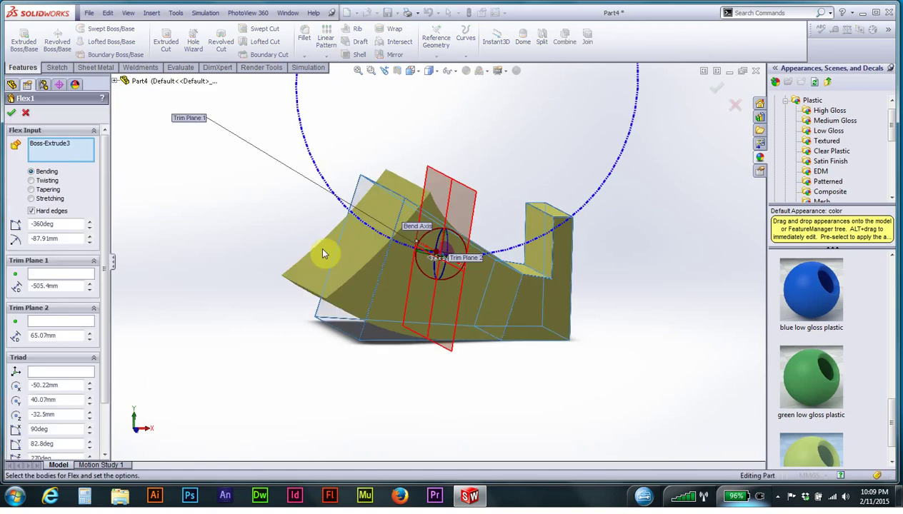
{"action": "left_click", "coordinate": [412, 70]}
{"action": "left_click", "coordinate": [427, 113]}
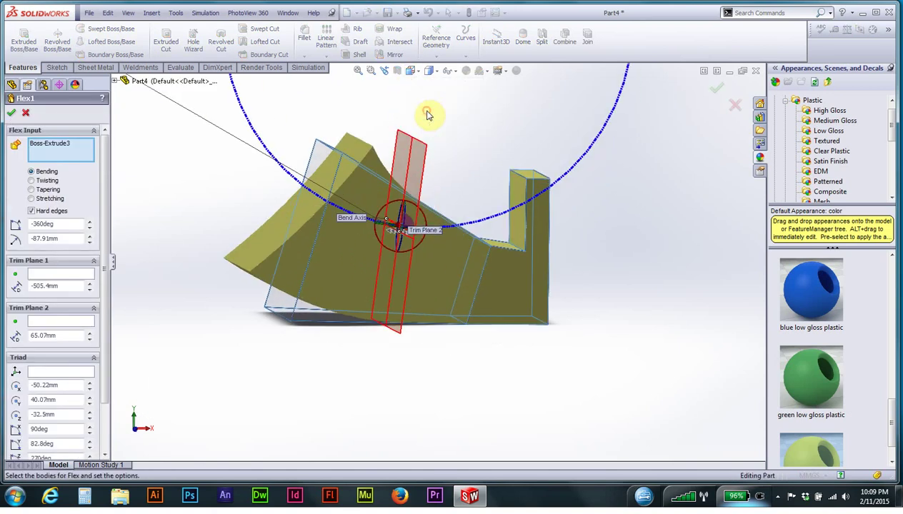
{"action": "mouse_move", "coordinate": [385, 213]}
{"action": "left_mouse_down"}
{"action": "mouse_move", "coordinate": [511, 150]}
{"action": "mouse_move", "coordinate": [578, 89]}
{"action": "mouse_move", "coordinate": [438, 265]}
{"action": "mouse_move", "coordinate": [371, 282]}
{"action": "mouse_move", "coordinate": [359, 271]}
{"action": "left_mouse_up"}
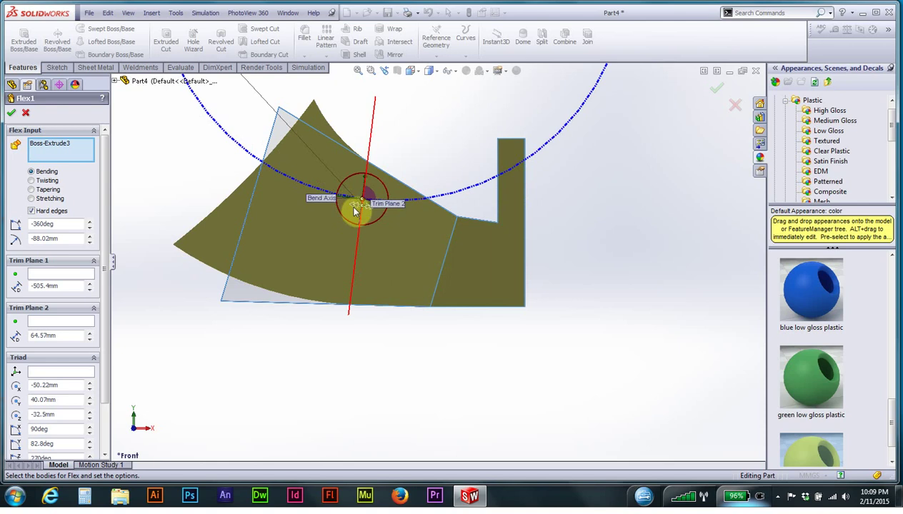
{"action": "left_click_drag", "start_coordinate": [327, 274], "coordinate": [336, 247]}
{"action": "scroll", "coordinate": [336, 246], "scroll_direction": "down", "scroll_amount": 2}
{"action": "scroll", "coordinate": [449, 255], "scroll_direction": "down", "scroll_amount": 3}
{"action": "scroll", "coordinate": [422, 261], "scroll_direction": "up", "scroll_amount": 4}
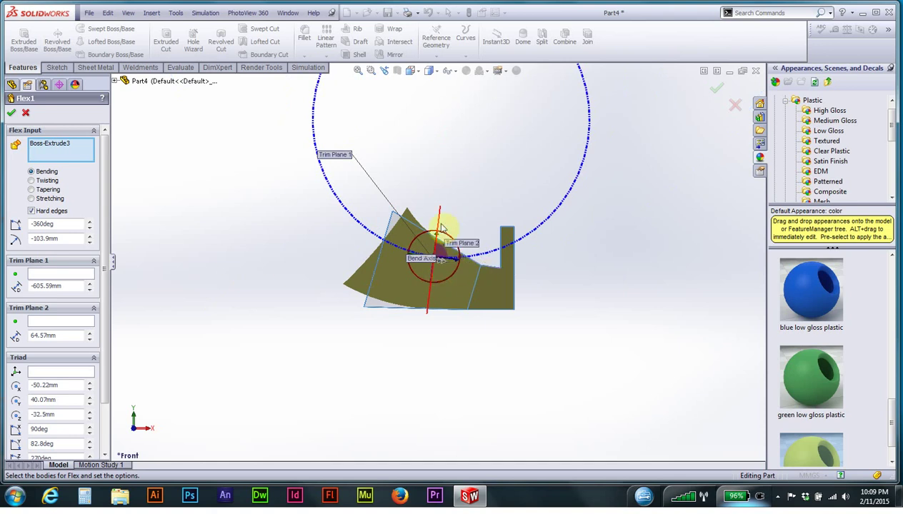
{"action": "scroll", "coordinate": [439, 266], "scroll_direction": "down", "scroll_amount": 3}
{"action": "mouse_move", "coordinate": [438, 263]}
{"action": "left_mouse_down"}
{"action": "mouse_move", "coordinate": [528, 263]}
{"action": "mouse_move", "coordinate": [439, 263]}
{"action": "left_mouse_up"}
{"action": "mouse_move", "coordinate": [498, 234]}
{"action": "middle_mouse_down"}
{"action": "mouse_move", "coordinate": [494, 292]}
{"action": "mouse_move", "coordinate": [483, 268]}
{"action": "mouse_move", "coordinate": [540, 246]}
{"action": "mouse_move", "coordinate": [575, 259]}
{"action": "middle_mouse_up"}
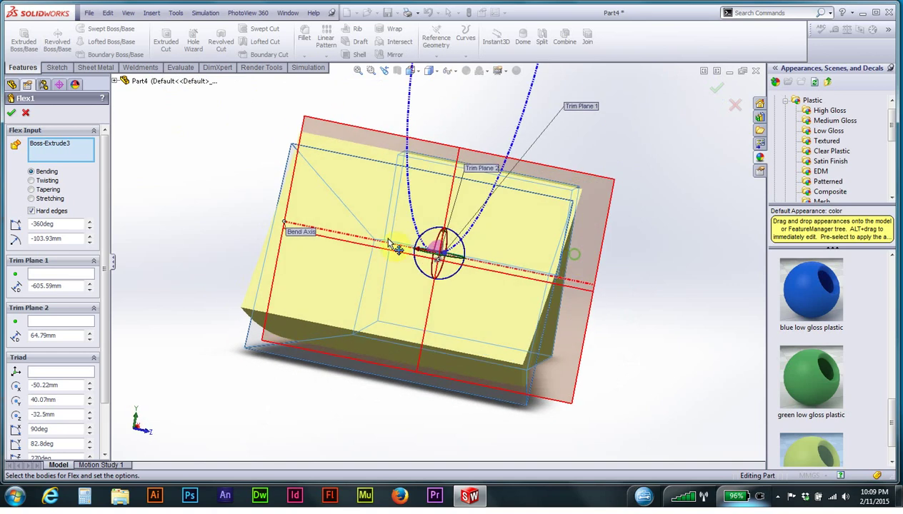
{"action": "left_click", "coordinate": [26, 113]}
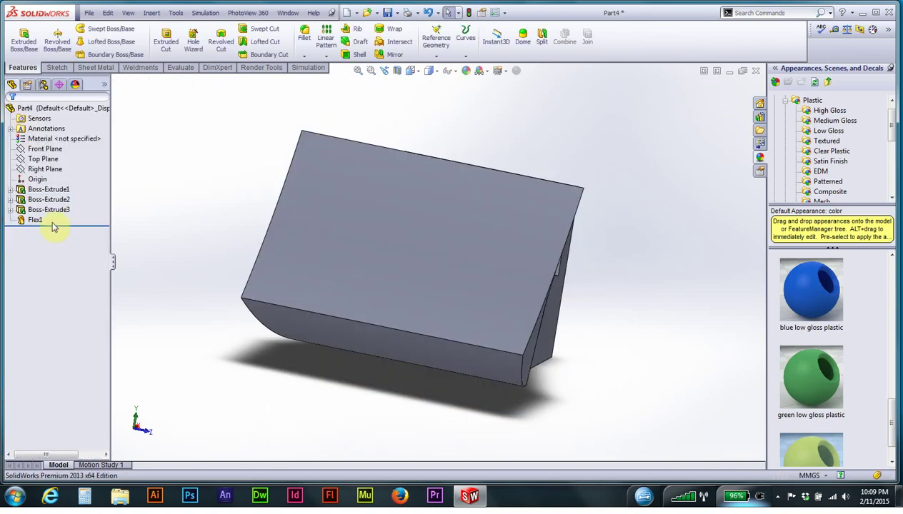
- Delete the Flex1 feature
{"action": "right_click", "coordinate": [35, 222]}
{"action": "left_click", "coordinate": [60, 277]}
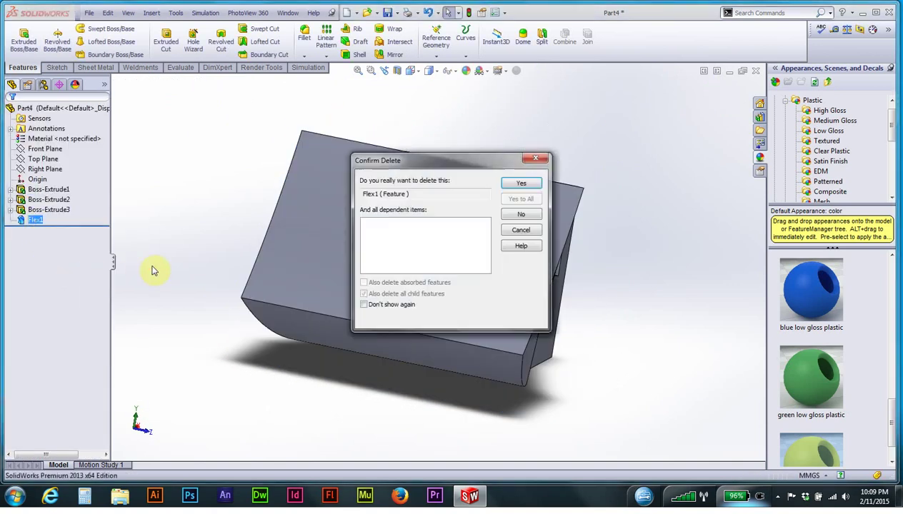
{"action": "left_click", "coordinate": [520, 185]}
{"action": "mouse_move", "coordinate": [472, 224]}
{"action": "middle_mouse_down"}
{"action": "mouse_move", "coordinate": [370, 210]}
{"action": "mouse_move", "coordinate": [401, 228]}
{"action": "mouse_move", "coordinate": [371, 214]}
{"action": "middle_mouse_up"}
- Insert a new Flex on the stand body in Front view, bending it -30deg
{"action": "left_click", "coordinate": [151, 13]}
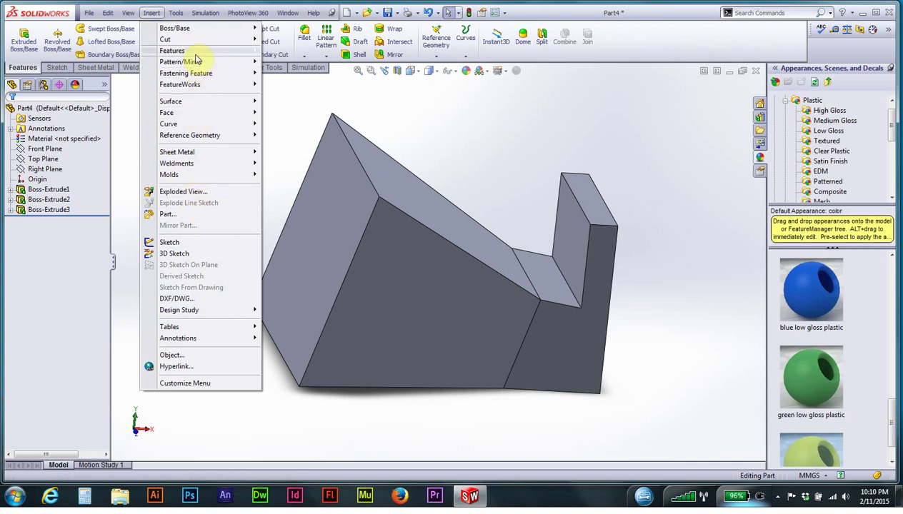
{"action": "mouse_move", "coordinate": [172, 51]}
{"action": "left_click", "coordinate": [285, 183]}
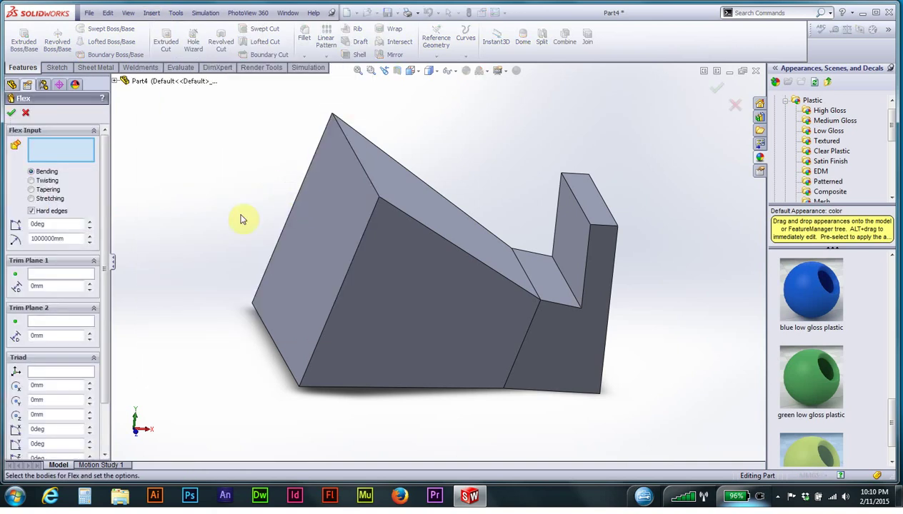
{"action": "left_click", "coordinate": [344, 243]}
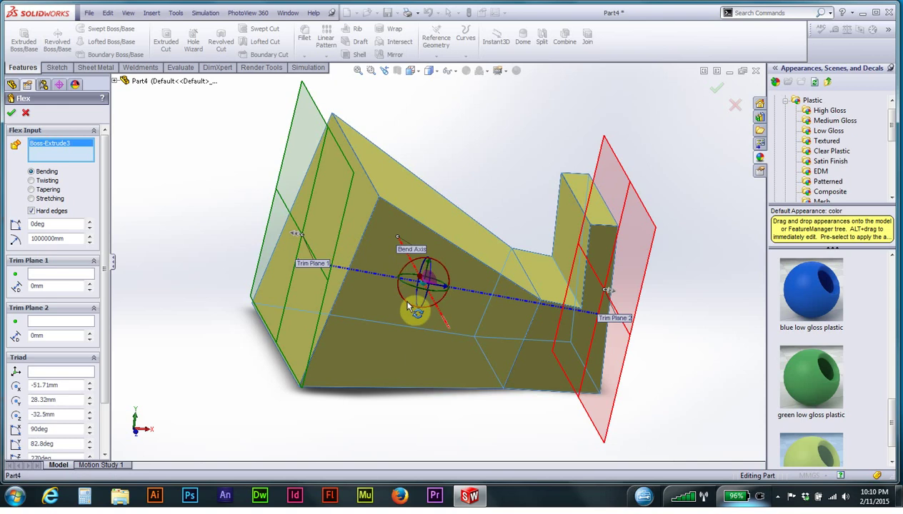
{"action": "left_click", "coordinate": [413, 71]}
{"action": "left_click", "coordinate": [425, 114]}
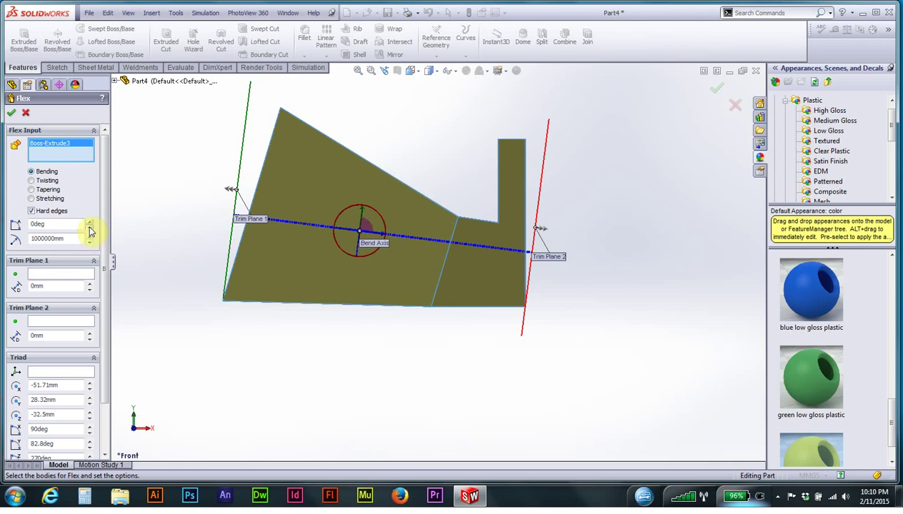
{"action": "left_click_drag", "start_coordinate": [89, 230], "coordinate": [91, 232]}
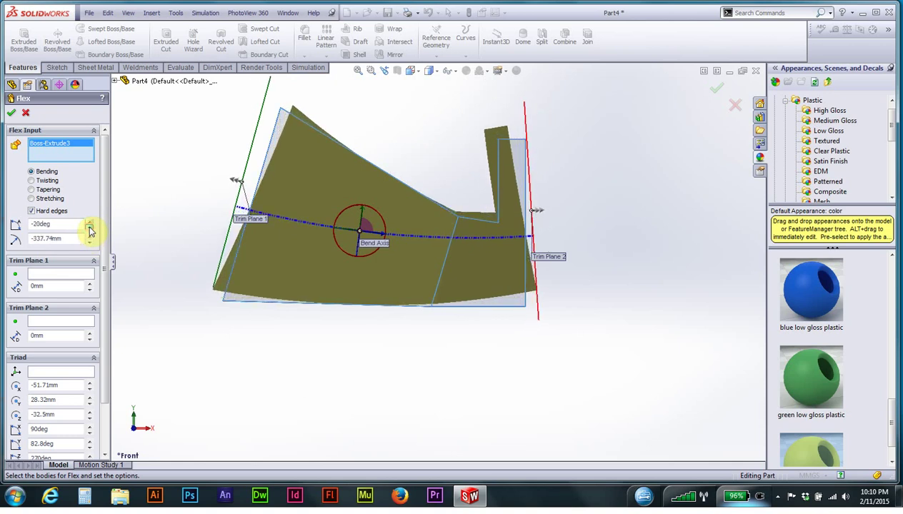
{"action": "left_click_drag", "start_coordinate": [90, 232], "coordinate": [89, 226]}
{"action": "mouse_move", "coordinate": [397, 298]}
{"action": "middle_mouse_down"}
{"action": "mouse_move", "coordinate": [347, 295]}
{"action": "mouse_move", "coordinate": [398, 307]}
{"action": "mouse_move", "coordinate": [391, 264]}
{"action": "mouse_move", "coordinate": [390, 323]}
{"action": "mouse_move", "coordinate": [407, 306]}
{"action": "mouse_move", "coordinate": [407, 273]}
{"action": "mouse_move", "coordinate": [401, 314]}
{"action": "mouse_move", "coordinate": [417, 319]}
{"action": "mouse_move", "coordinate": [411, 305]}
{"action": "mouse_move", "coordinate": [389, 303]}
{"action": "mouse_move", "coordinate": [406, 312]}
{"action": "middle_mouse_up"}
- Set Trim Plane 2 to 64.24mm and accept the flex as Flex2
{"action": "scroll", "coordinate": [497, 262], "scroll_direction": "down", "scroll_amount": 2}
{"action": "mouse_move", "coordinate": [500, 254]}
{"action": "left_mouse_down"}
{"action": "mouse_move", "coordinate": [380, 263]}
{"action": "mouse_move", "coordinate": [327, 246]}
{"action": "mouse_move", "coordinate": [312, 228]}
{"action": "mouse_move", "coordinate": [321, 236]}
{"action": "left_mouse_up"}
{"action": "mouse_move", "coordinate": [395, 335]}
{"action": "middle_mouse_down"}
{"action": "mouse_move", "coordinate": [395, 283]}
{"action": "mouse_move", "coordinate": [405, 335]}
{"action": "mouse_move", "coordinate": [392, 355]}
{"action": "middle_mouse_up"}
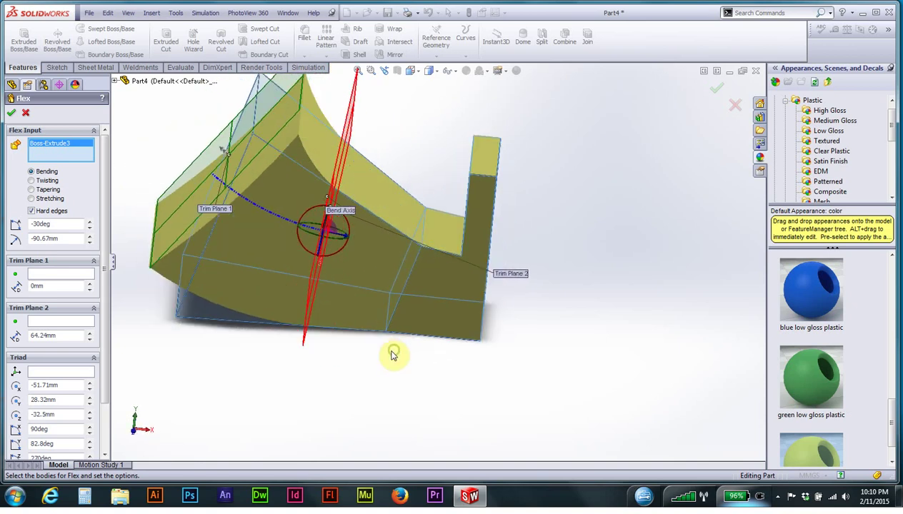
{"action": "left_click", "coordinate": [10, 112]}
{"action": "scroll", "coordinate": [327, 247], "scroll_direction": "up", "scroll_amount": 2}
{"action": "mouse_move", "coordinate": [326, 247]}
{"action": "middle_mouse_down"}
{"action": "mouse_move", "coordinate": [365, 313]}
{"action": "mouse_move", "coordinate": [291, 258]}
{"action": "mouse_move", "coordinate": [316, 292]}
{"action": "mouse_move", "coordinate": [367, 294]}
{"action": "middle_mouse_up"}
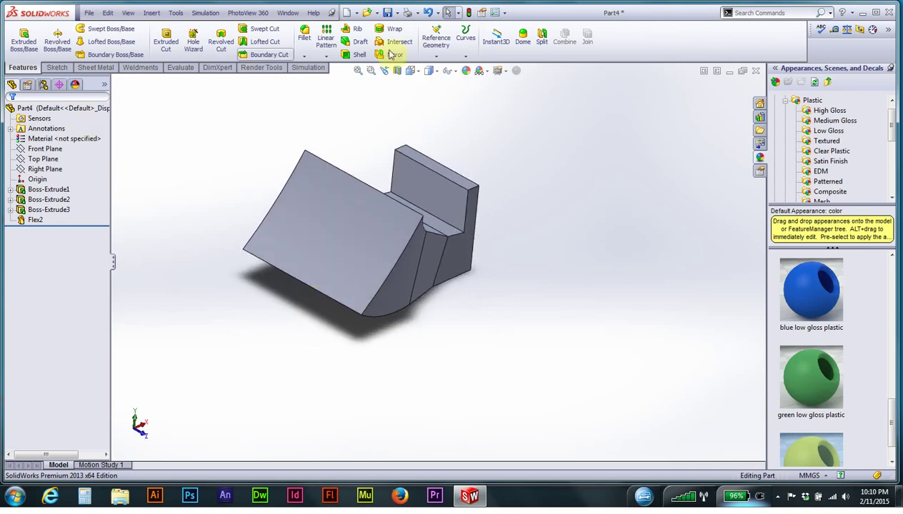
- Shell the stand at 1.5mm thickness with the sloped top face removed
{"action": "left_click", "coordinate": [359, 55]}
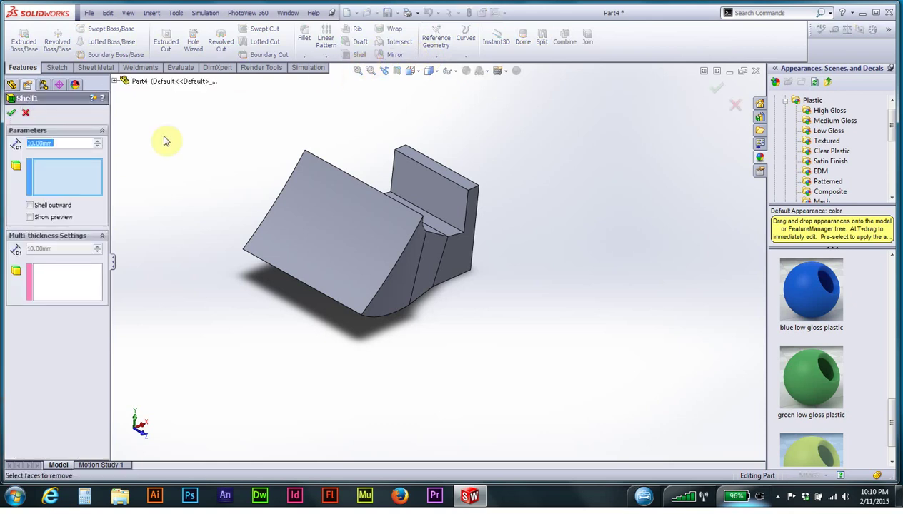
{"action": "type", "text": "1.5"}
{"action": "left_click", "coordinate": [30, 216]}
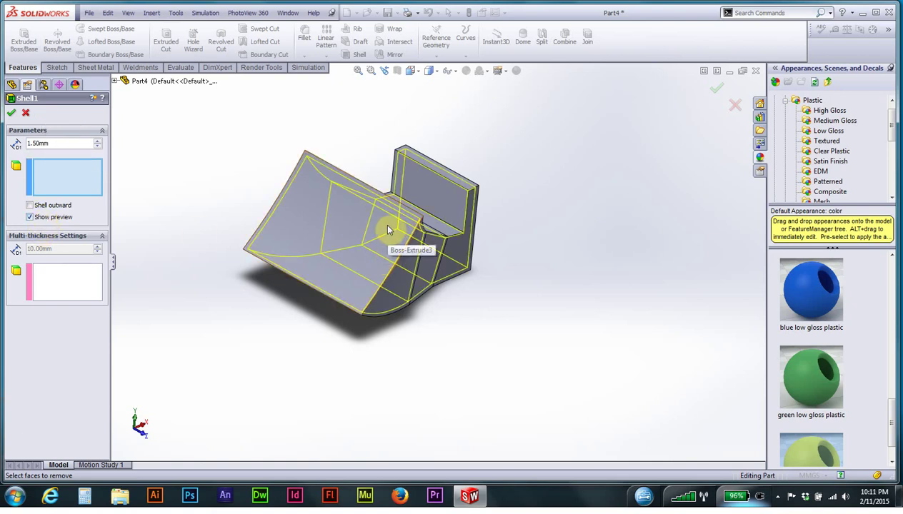
{"action": "left_click", "coordinate": [359, 228]}
{"action": "left_click", "coordinate": [12, 113]}
{"action": "mouse_move", "coordinate": [424, 348]}
{"action": "middle_mouse_down"}
{"action": "mouse_move", "coordinate": [341, 288]}
{"action": "mouse_move", "coordinate": [415, 347]}
{"action": "mouse_move", "coordinate": [451, 274]}
{"action": "mouse_move", "coordinate": [392, 285]}
{"action": "mouse_move", "coordinate": [403, 262]}
{"action": "mouse_move", "coordinate": [401, 350]}
{"action": "mouse_move", "coordinate": [443, 207]}
{"action": "middle_mouse_up"}
{"action": "scroll", "coordinate": [447, 196], "scroll_direction": "down", "scroll_amount": 2}
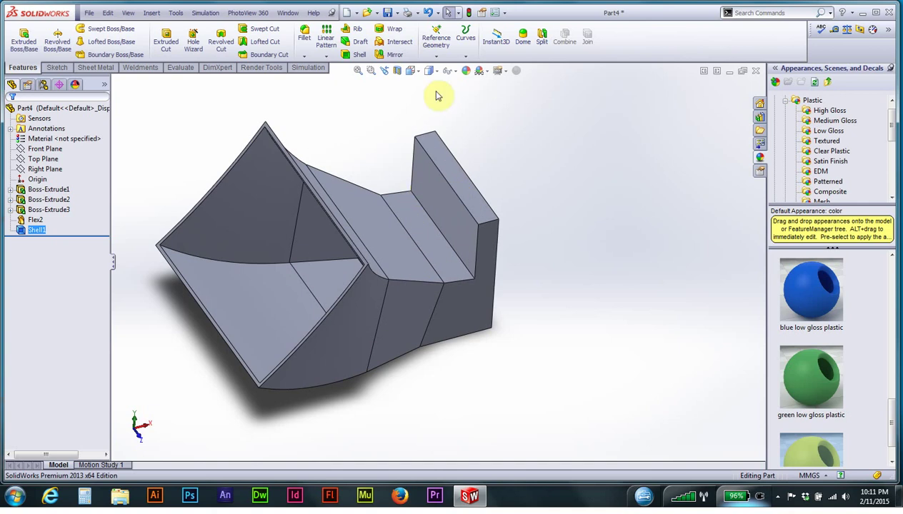
- Inspect the hollowed stand and return to the Trimetric view
{"action": "left_click", "coordinate": [411, 71]}
{"action": "left_click", "coordinate": [465, 104]}
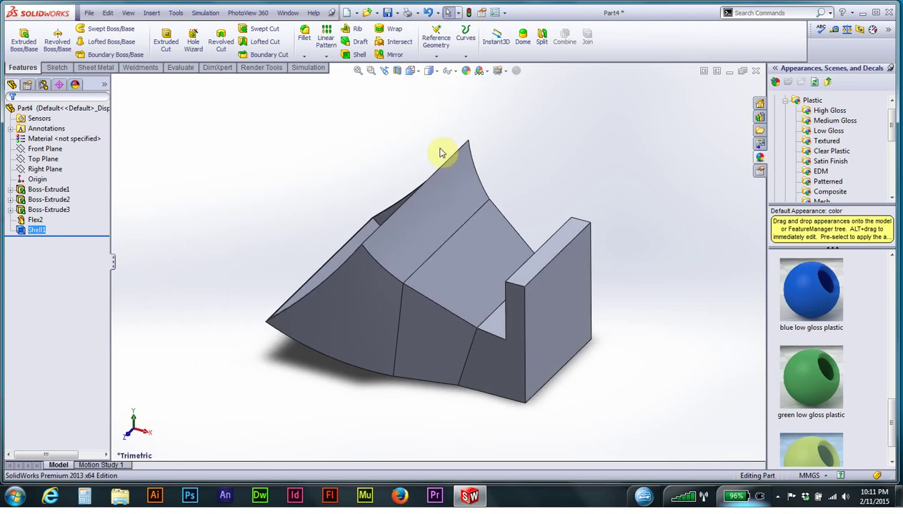
{"action": "mouse_move", "coordinate": [478, 200]}
{"action": "middle_mouse_down"}
{"action": "mouse_move", "coordinate": [403, 213]}
{"action": "mouse_move", "coordinate": [347, 268]}
{"action": "mouse_move", "coordinate": [415, 327]}
{"action": "mouse_move", "coordinate": [487, 319]}
{"action": "mouse_move", "coordinate": [454, 327]}
{"action": "mouse_move", "coordinate": [510, 264]}
{"action": "mouse_move", "coordinate": [514, 329]}
{"action": "middle_mouse_up"}
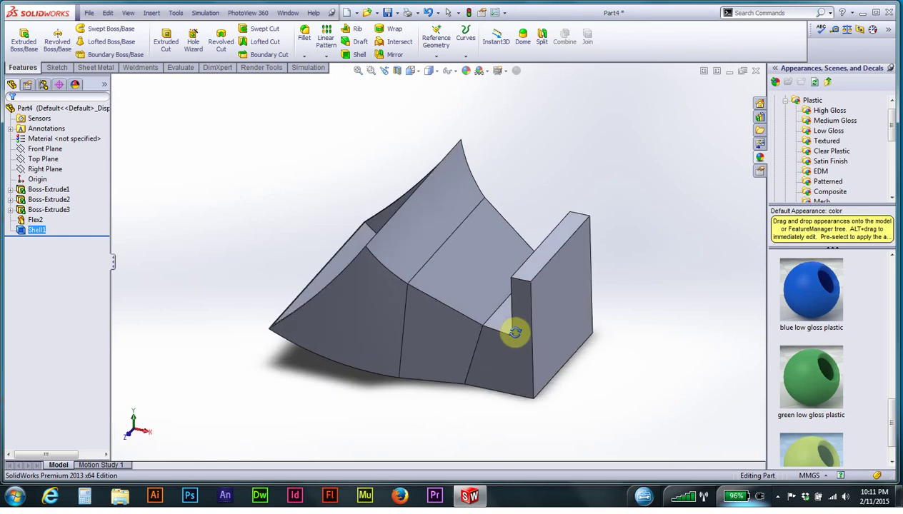
{"action": "left_click", "coordinate": [411, 70]}
{"action": "left_click", "coordinate": [467, 102]}
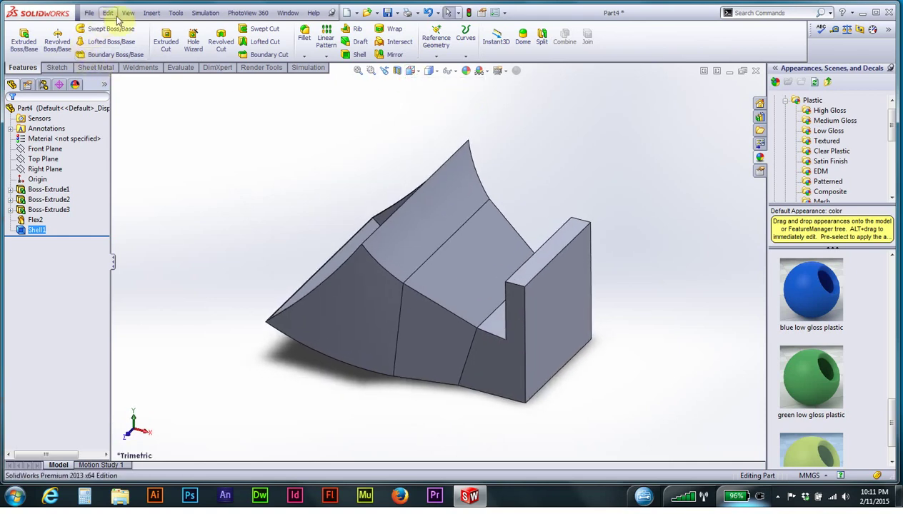
{"action": "left_click", "coordinate": [150, 13]}
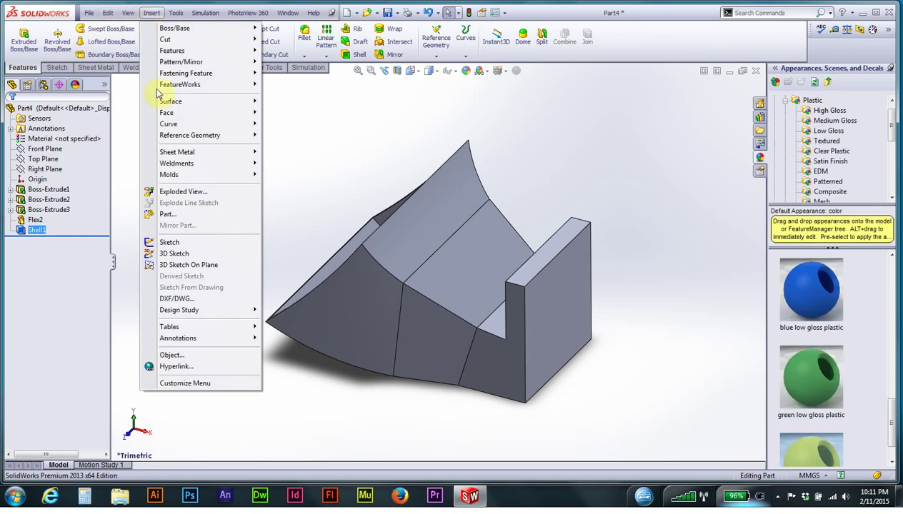
- Insert the iphone5s part file and drop the phone into the scene
{"action": "left_click", "coordinate": [200, 216]}
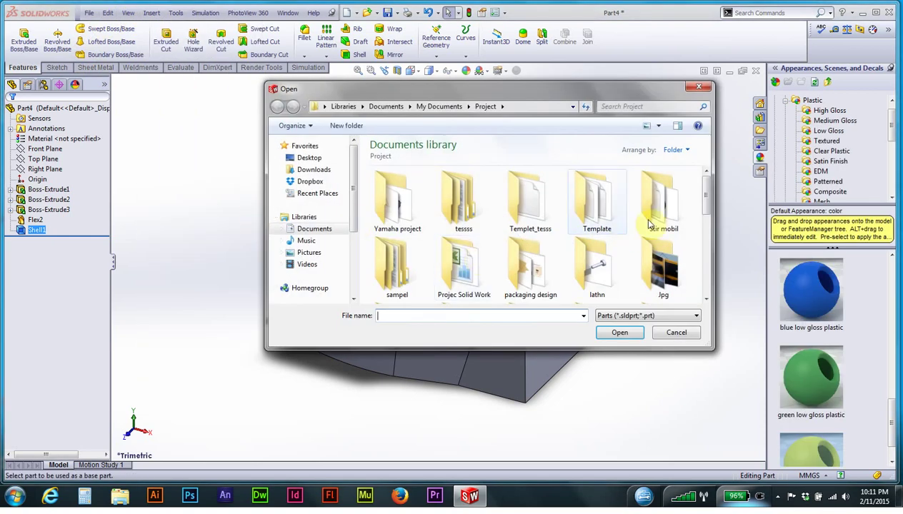
{"action": "left_click_drag", "start_coordinate": [705, 196], "coordinate": [709, 272]}
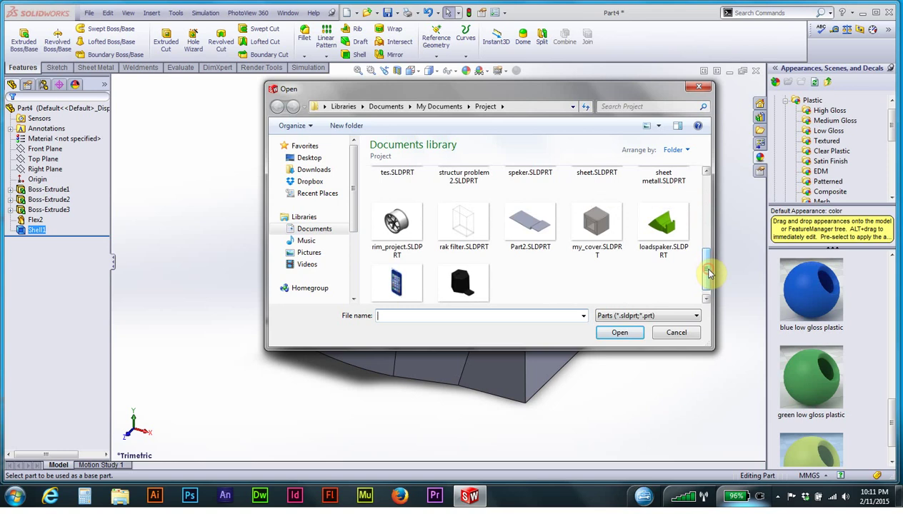
{"action": "left_click", "coordinate": [403, 281]}
{"action": "left_click", "coordinate": [616, 335]}
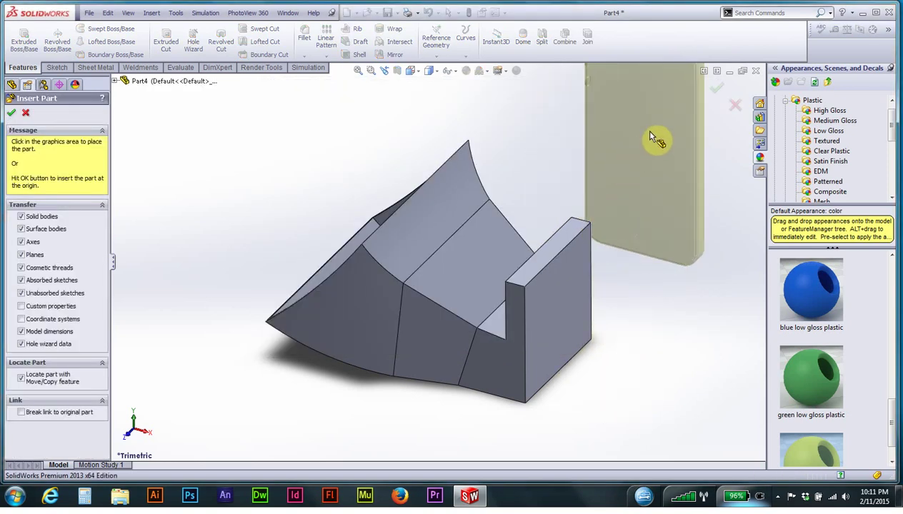
{"action": "left_click", "coordinate": [649, 134]}
{"action": "scroll", "coordinate": [511, 277], "scroll_direction": "down", "scroll_amount": 2}
{"action": "mouse_move", "coordinate": [603, 309]}
{"action": "middle_mouse_down"}
{"action": "mouse_move", "coordinate": [535, 322]}
{"action": "mouse_move", "coordinate": [597, 161]}
{"action": "middle_mouse_up"}
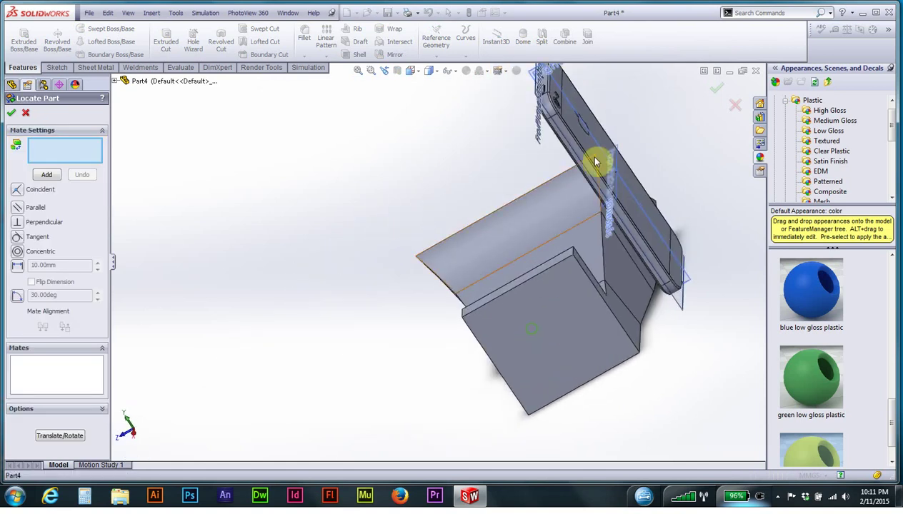
{"action": "scroll", "coordinate": [600, 136], "scroll_direction": "down", "scroll_amount": 2}
- Mate the phone's back face to the stand's back wall at a 10mm distance
{"action": "left_click", "coordinate": [559, 136]}
{"action": "scroll", "coordinate": [560, 307], "scroll_direction": "up", "scroll_amount": 3}
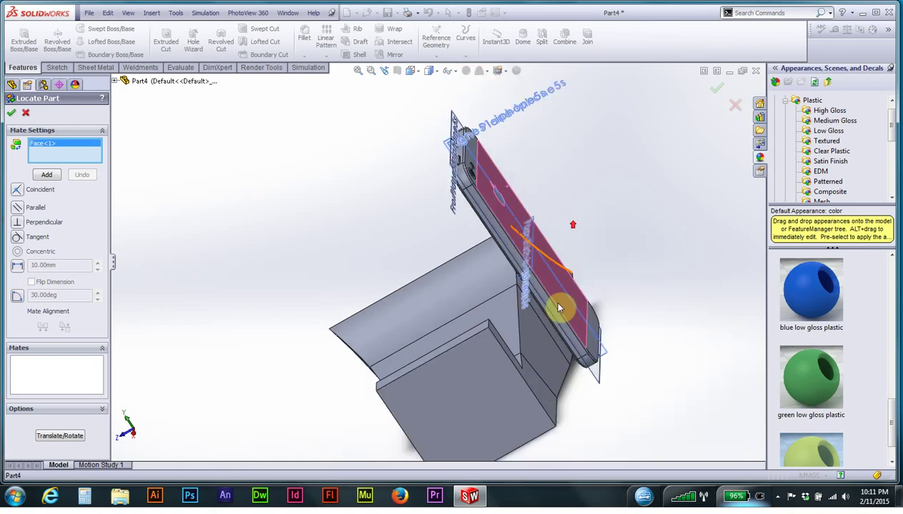
{"action": "left_click", "coordinate": [490, 381]}
{"action": "mouse_move", "coordinate": [465, 397]}
{"action": "middle_mouse_down"}
{"action": "mouse_move", "coordinate": [582, 304]}
{"action": "mouse_move", "coordinate": [582, 319]}
{"action": "mouse_move", "coordinate": [427, 332]}
{"action": "middle_mouse_up"}
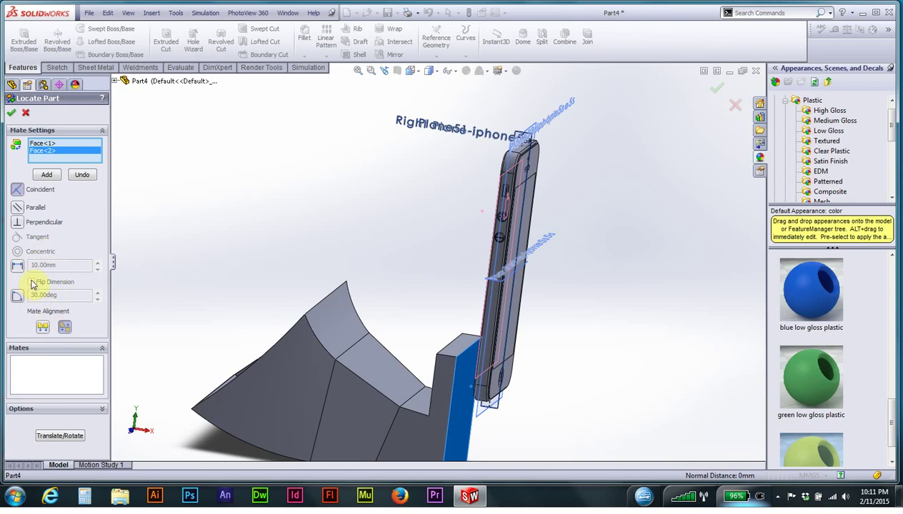
{"action": "left_click", "coordinate": [43, 328]}
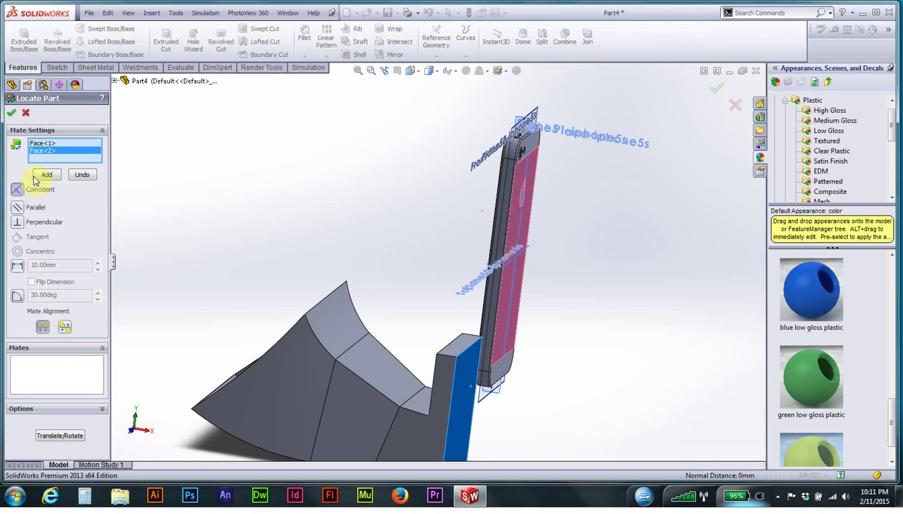
{"action": "left_click", "coordinate": [19, 267]}
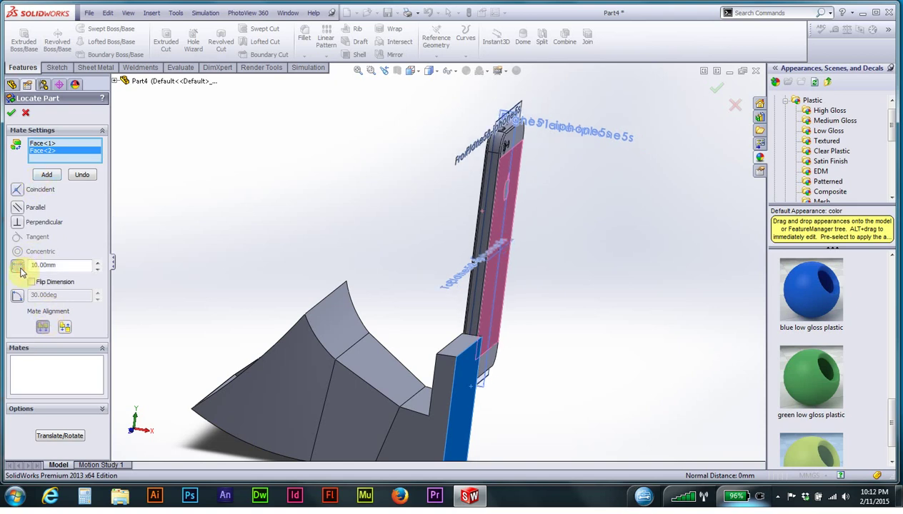
{"action": "scroll", "coordinate": [560, 325], "scroll_direction": "up", "scroll_amount": 1}
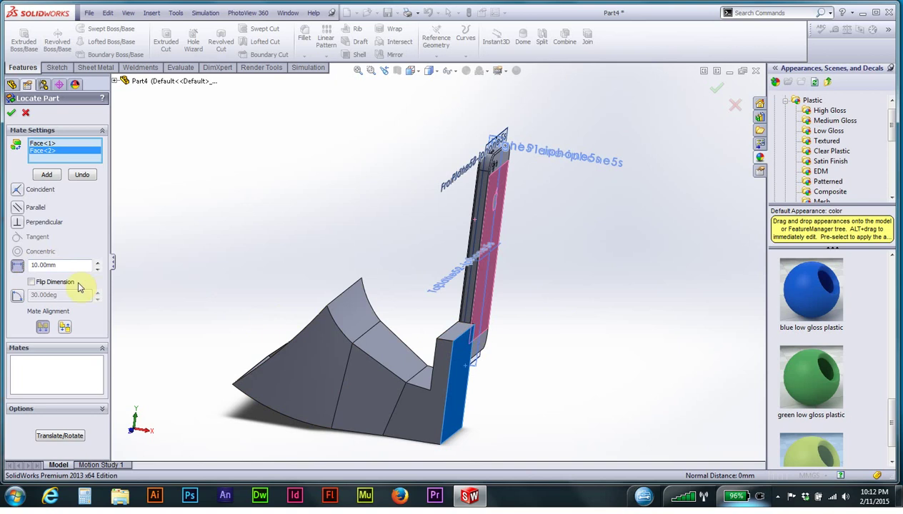
{"action": "scroll", "coordinate": [433, 336], "scroll_direction": "down", "scroll_amount": 2}
{"action": "scroll", "coordinate": [441, 329], "scroll_direction": "down", "scroll_amount": 1}
{"action": "scroll", "coordinate": [478, 360], "scroll_direction": "down", "scroll_amount": 2}
{"action": "mouse_move", "coordinate": [477, 359]}
{"action": "middle_mouse_down"}
{"action": "mouse_move", "coordinate": [508, 368]}
{"action": "mouse_move", "coordinate": [484, 391]}
{"action": "middle_mouse_up"}
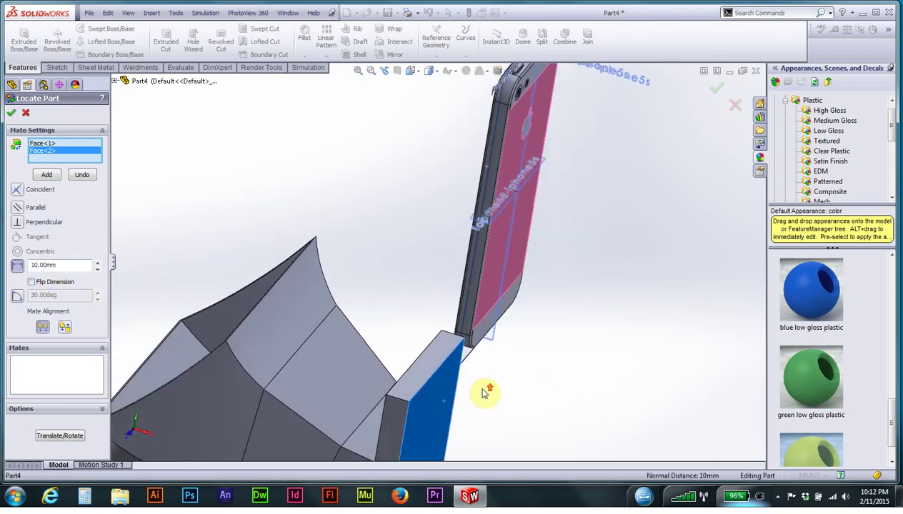
{"action": "left_click", "coordinate": [32, 283]}
{"action": "left_click", "coordinate": [32, 282]}
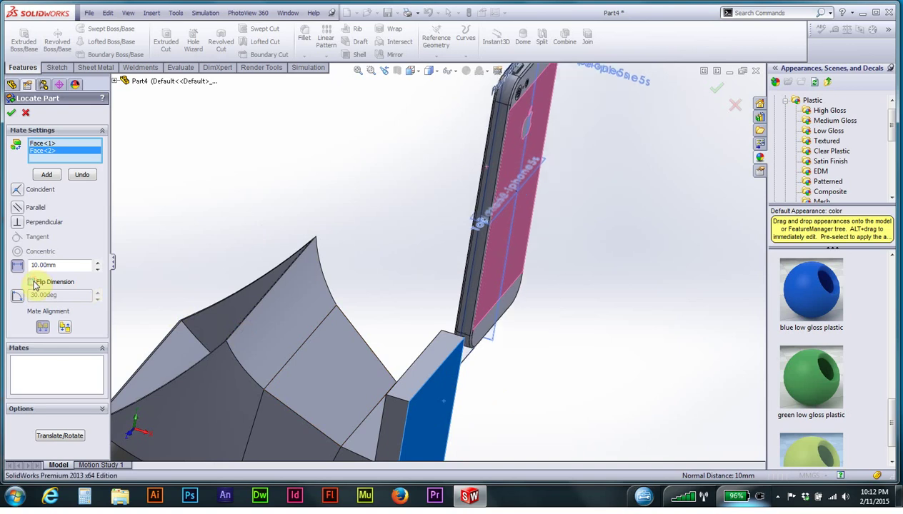
{"action": "left_click", "coordinate": [47, 175]}
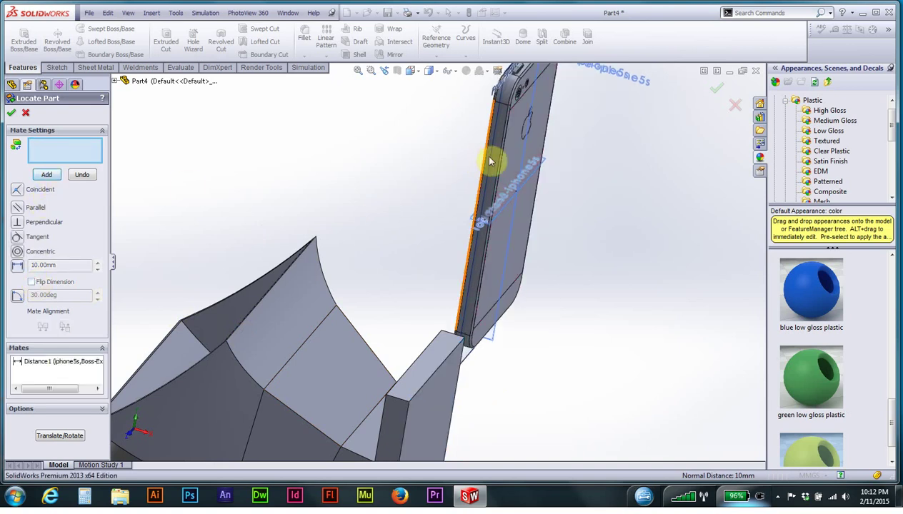
- Select the phone's reference plane and the stand face as a flipped Distance mate
{"action": "scroll", "coordinate": [495, 164], "scroll_direction": "up", "scroll_amount": 1}
{"action": "scroll", "coordinate": [500, 143], "scroll_direction": "down", "scroll_amount": 4}
{"action": "scroll", "coordinate": [472, 137], "scroll_direction": "down", "scroll_amount": 2}
{"action": "left_click", "coordinate": [465, 144]}
{"action": "scroll", "coordinate": [397, 440], "scroll_direction": "up", "scroll_amount": 3}
{"action": "scroll", "coordinate": [413, 379], "scroll_direction": "down", "scroll_amount": 1}
{"action": "scroll", "coordinate": [417, 349], "scroll_direction": "down", "scroll_amount": 1}
{"action": "scroll", "coordinate": [384, 369], "scroll_direction": "down", "scroll_amount": 1}
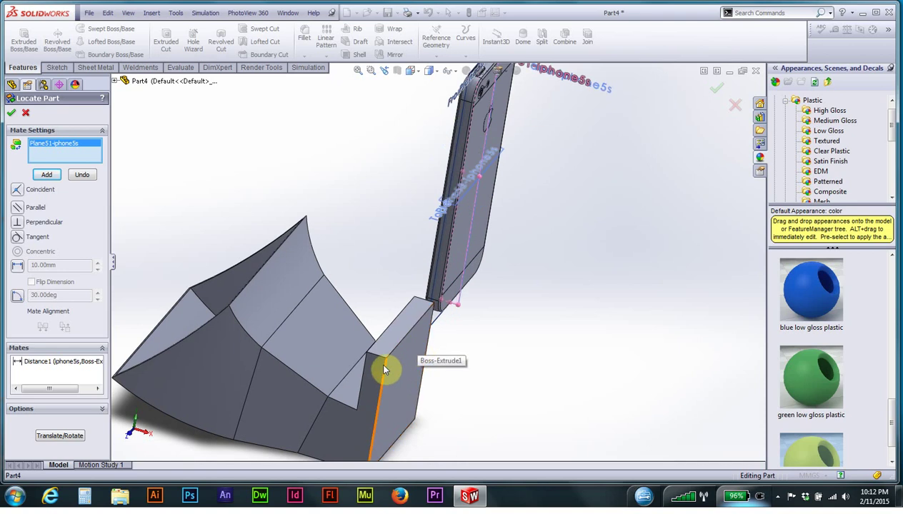
{"action": "left_click", "coordinate": [384, 369]}
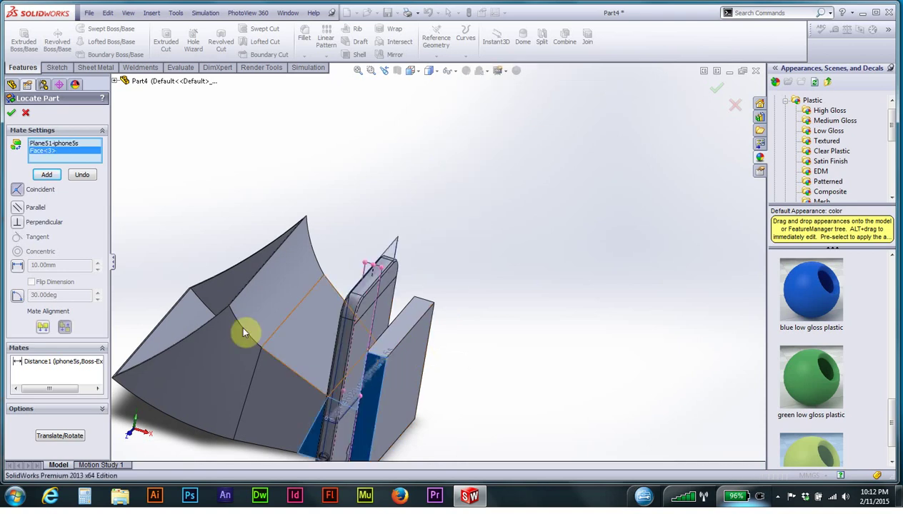
{"action": "left_click", "coordinate": [18, 267]}
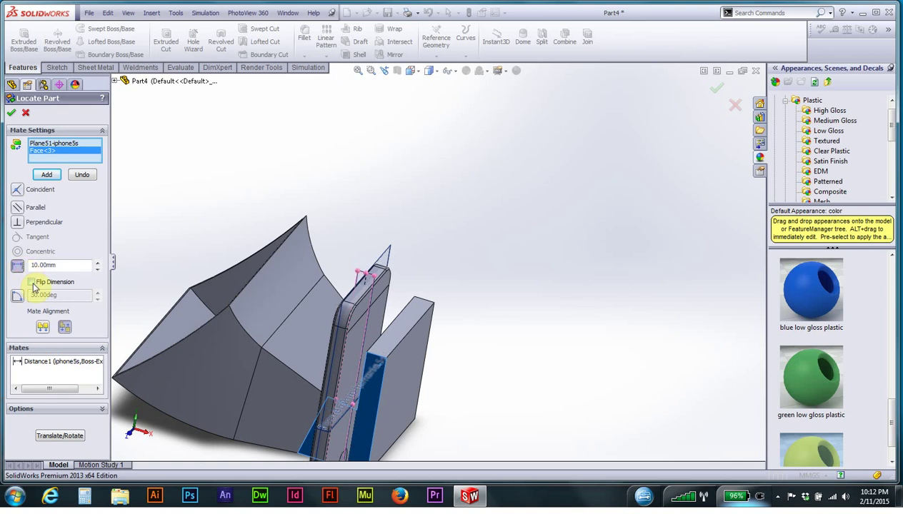
{"action": "left_click", "coordinate": [32, 283]}
{"action": "mouse_move", "coordinate": [322, 300]}
{"action": "middle_mouse_down"}
{"action": "mouse_move", "coordinate": [423, 284]}
{"action": "mouse_move", "coordinate": [413, 299]}
{"action": "middle_mouse_up"}
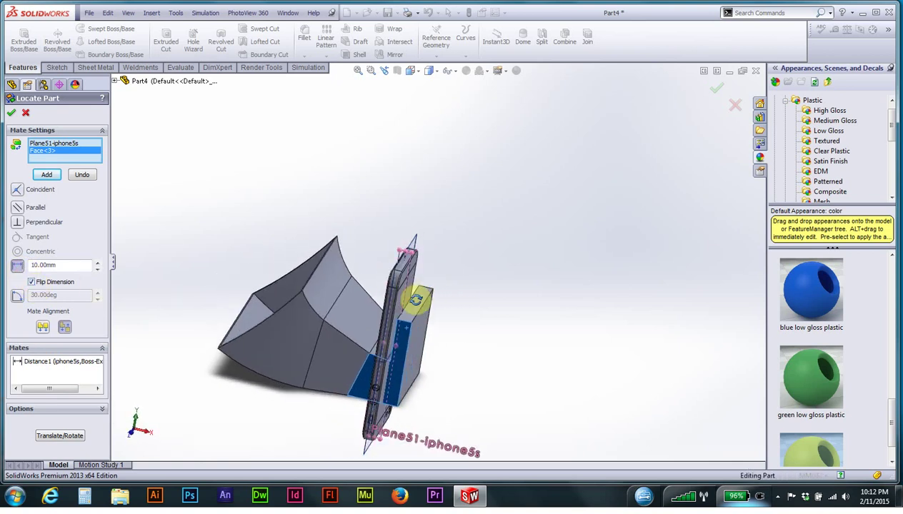
- Try 20.00mm and 40.00mm offsets while checking front, back and right views
{"action": "left_click", "coordinate": [97, 265]}
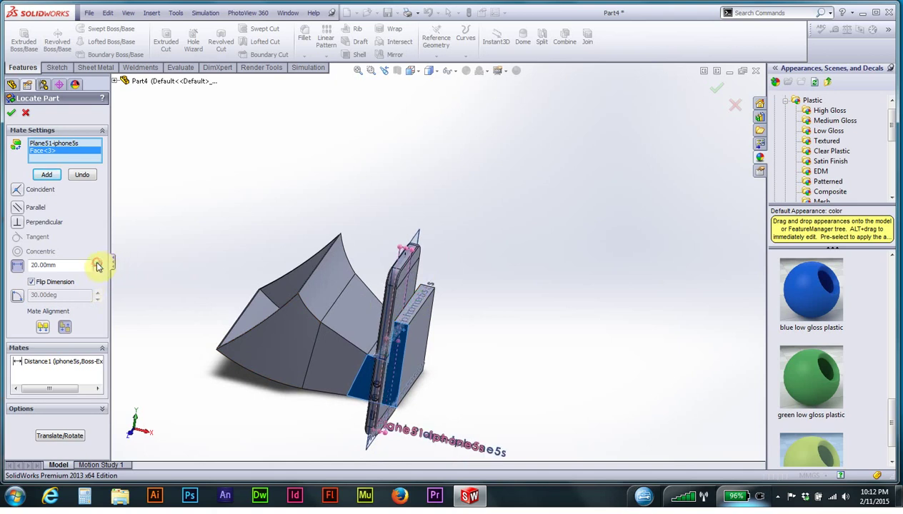
{"action": "left_click", "coordinate": [98, 266]}
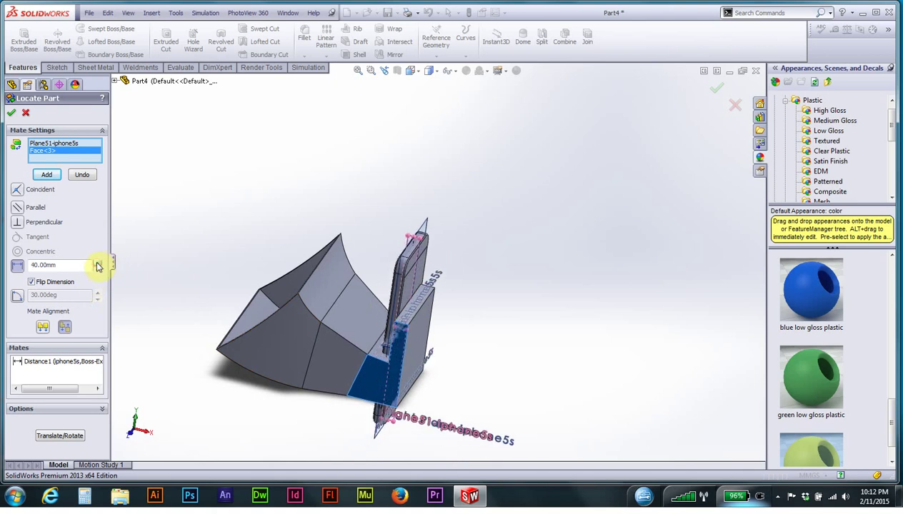
{"action": "left_click", "coordinate": [418, 74]}
{"action": "left_click", "coordinate": [418, 109]}
{"action": "left_click", "coordinate": [418, 75]}
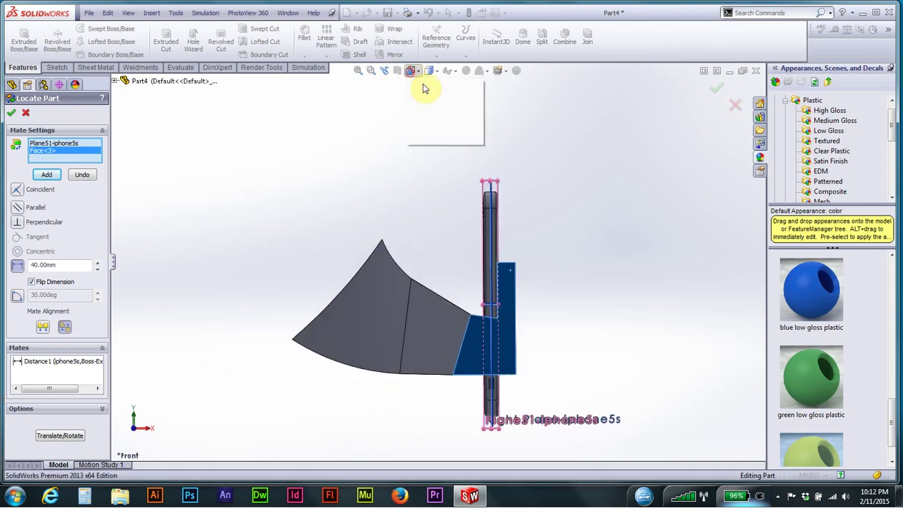
{"action": "left_click", "coordinate": [453, 115]}
{"action": "left_click", "coordinate": [414, 74]}
{"action": "left_click", "coordinate": [441, 121]}
{"action": "left_click", "coordinate": [413, 312]}
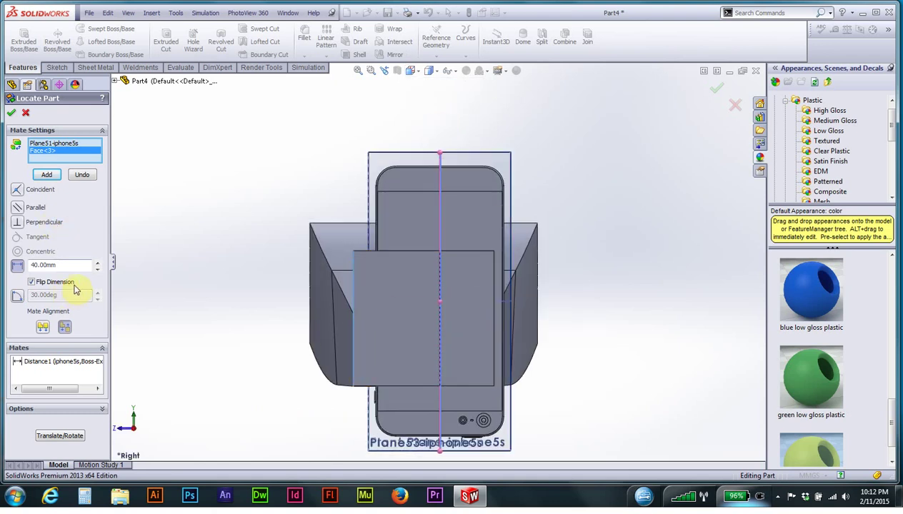
- Set the offset to 32.50mm and add the second distance mate
{"action": "left_click", "coordinate": [97, 269]}
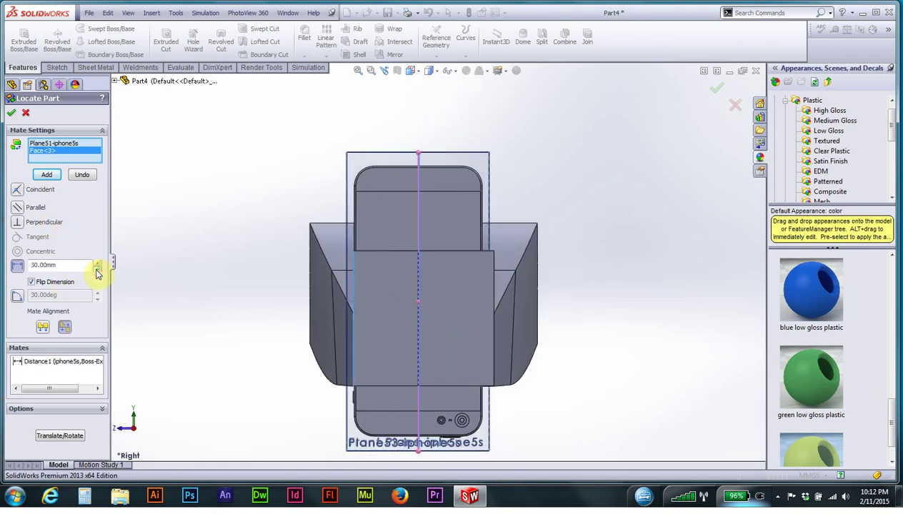
{"action": "scroll", "coordinate": [477, 300], "scroll_direction": "down", "scroll_amount": 3}
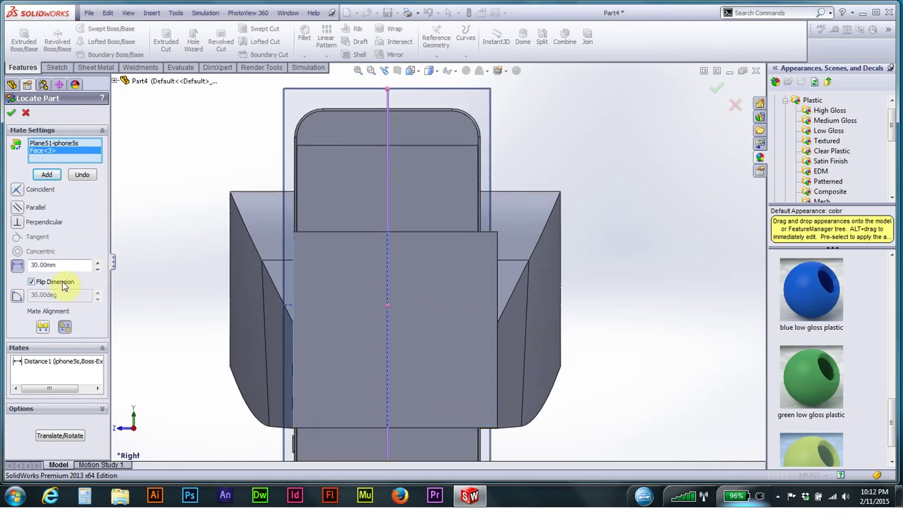
{"action": "left_click", "coordinate": [36, 267]}
{"action": "type", "text": "2"}
{"action": "key", "text": "Return"}
{"action": "scroll", "coordinate": [473, 256], "scroll_direction": "down", "scroll_amount": 1}
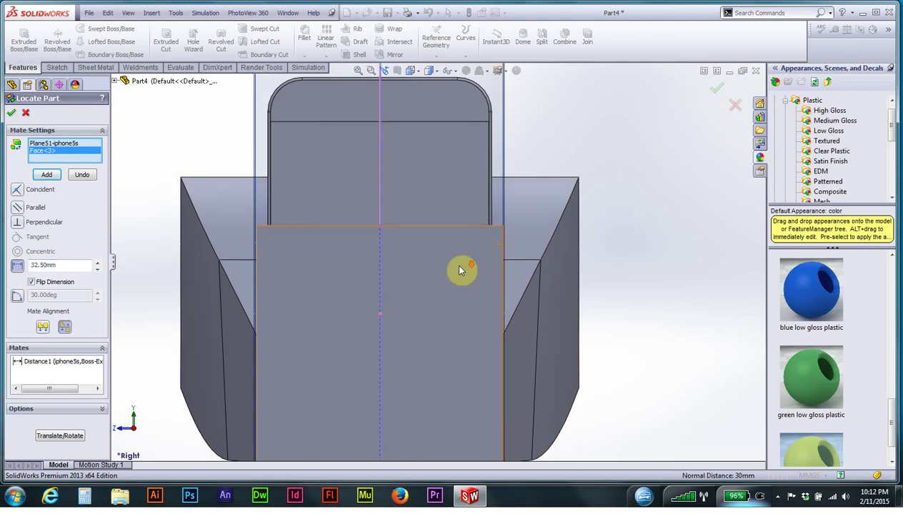
{"action": "left_click", "coordinate": [55, 180]}
- Pick another phone reference plane, then remove it from the mate selections
{"action": "scroll", "coordinate": [278, 323], "scroll_direction": "up", "scroll_amount": 3}
{"action": "mouse_move", "coordinate": [279, 323]}
{"action": "middle_mouse_down"}
{"action": "mouse_move", "coordinate": [323, 329]}
{"action": "mouse_move", "coordinate": [427, 383]}
{"action": "mouse_move", "coordinate": [429, 268]}
{"action": "middle_mouse_up"}
{"action": "scroll", "coordinate": [427, 383], "scroll_direction": "down", "scroll_amount": 3}
{"action": "scroll", "coordinate": [463, 365], "scroll_direction": "down", "scroll_amount": 3}
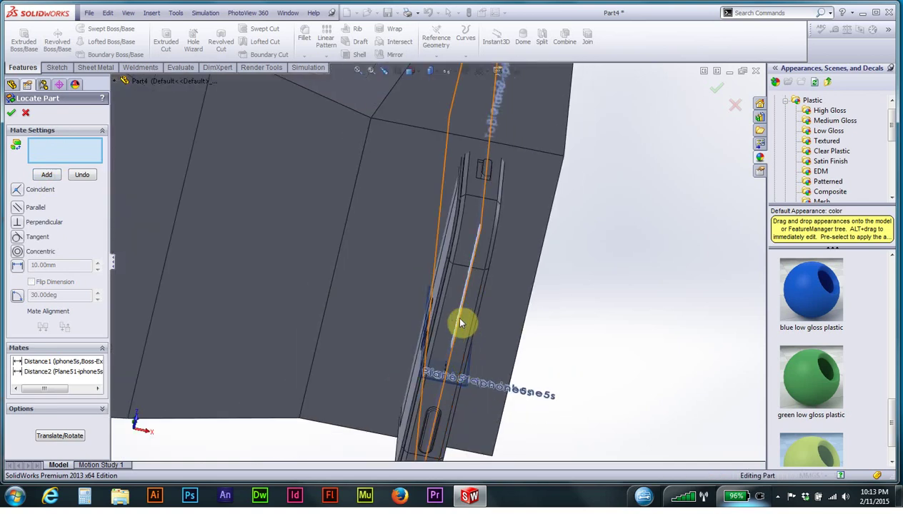
{"action": "left_click", "coordinate": [466, 286]}
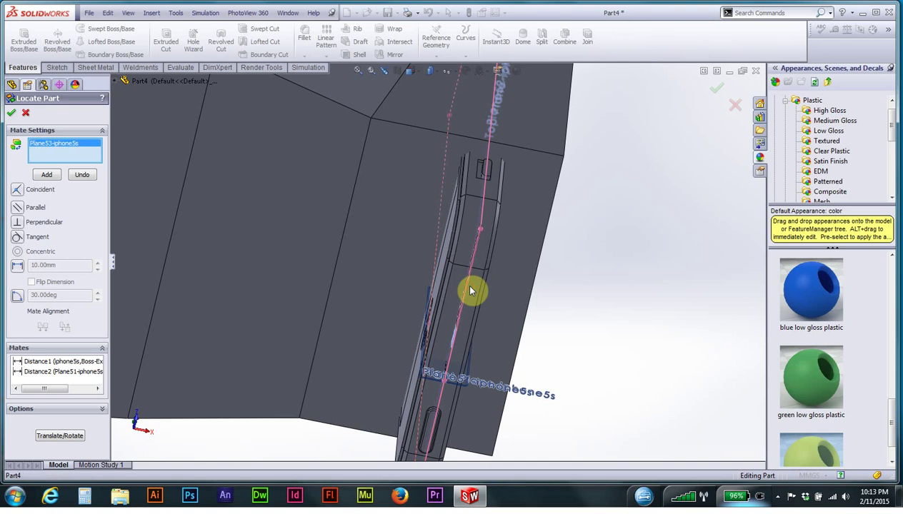
{"action": "left_click", "coordinate": [61, 146]}
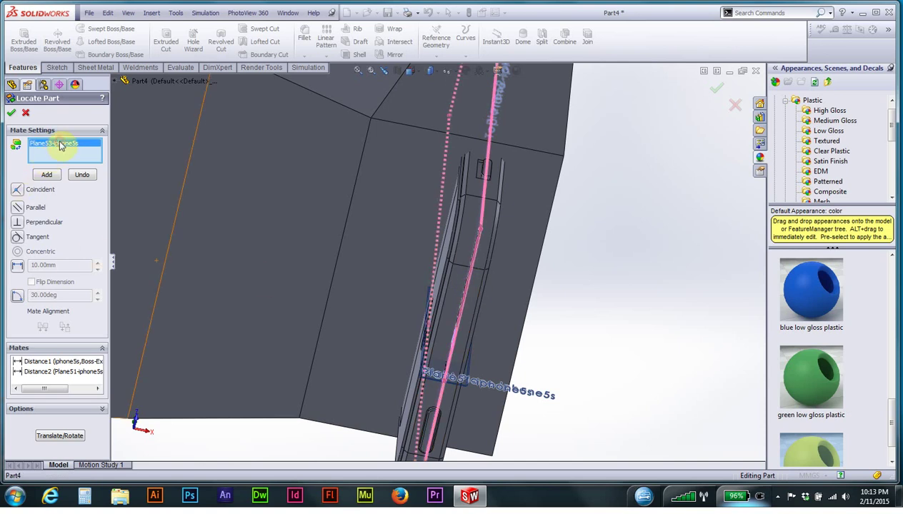
{"action": "key", "text": "Delete"}
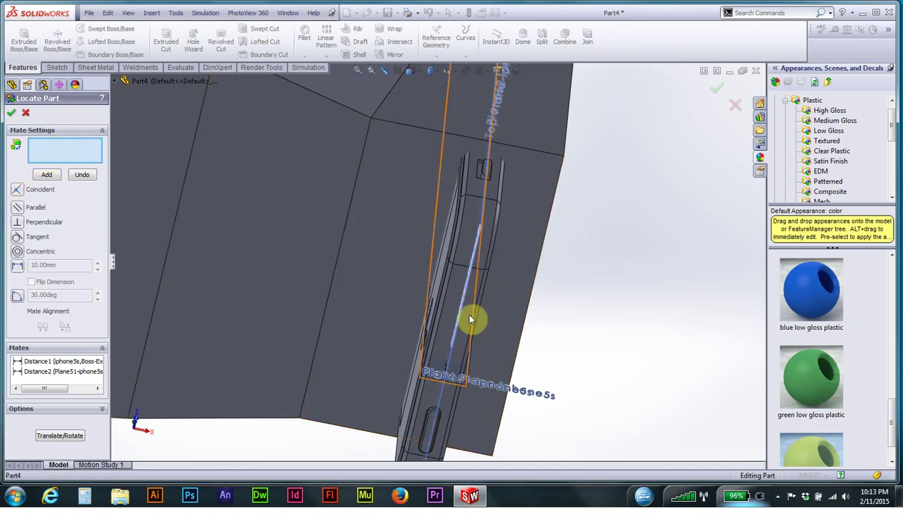
- Select a phone face and the stand face and make them a Distance mate
{"action": "left_click", "coordinate": [468, 318]}
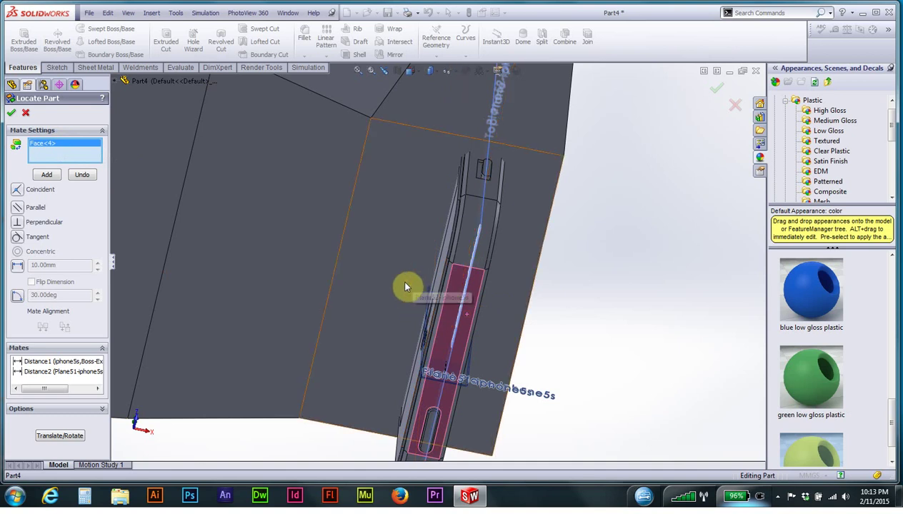
{"action": "left_click", "coordinate": [404, 287]}
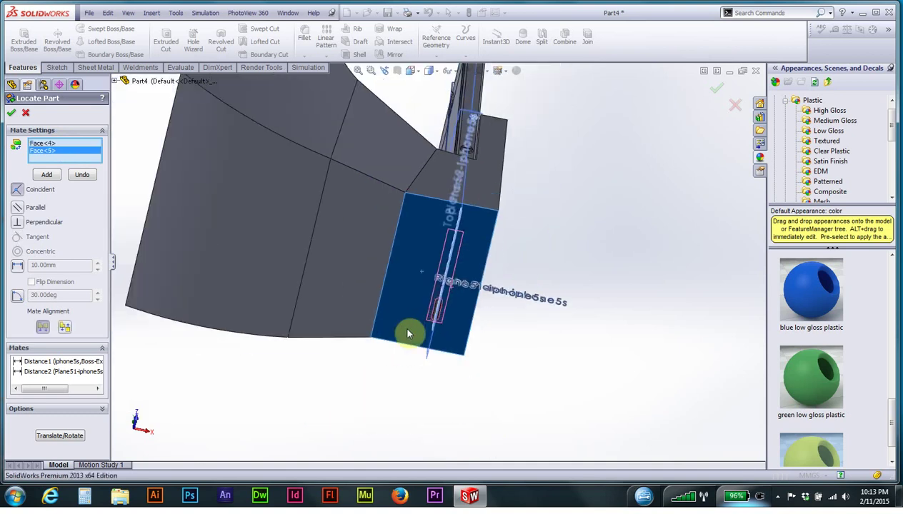
{"action": "mouse_move", "coordinate": [517, 339]}
{"action": "middle_mouse_down"}
{"action": "mouse_move", "coordinate": [527, 267]}
{"action": "mouse_move", "coordinate": [516, 460]}
{"action": "middle_mouse_up"}
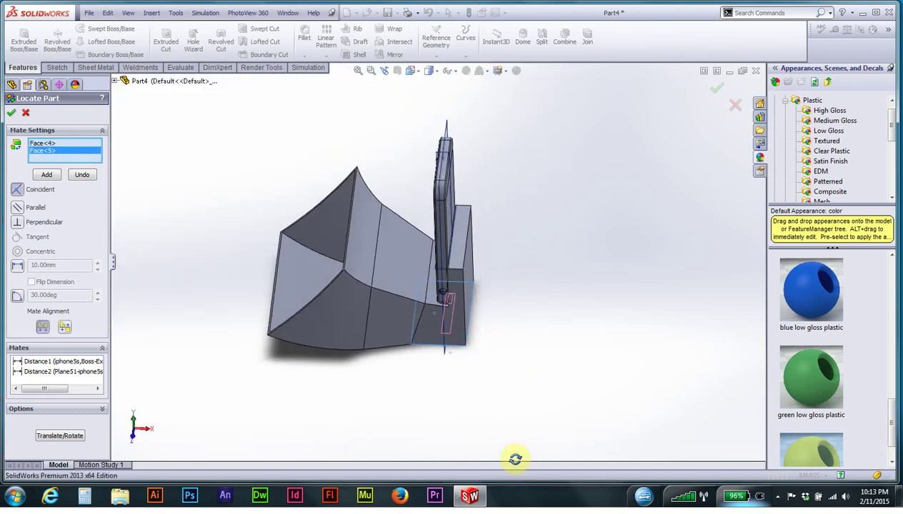
{"action": "scroll", "coordinate": [419, 273], "scroll_direction": "down", "scroll_amount": 1}
{"action": "scroll", "coordinate": [419, 272], "scroll_direction": "down", "scroll_amount": 2}
{"action": "scroll", "coordinate": [412, 284], "scroll_direction": "down", "scroll_amount": 1}
{"action": "left_click", "coordinate": [18, 266]}
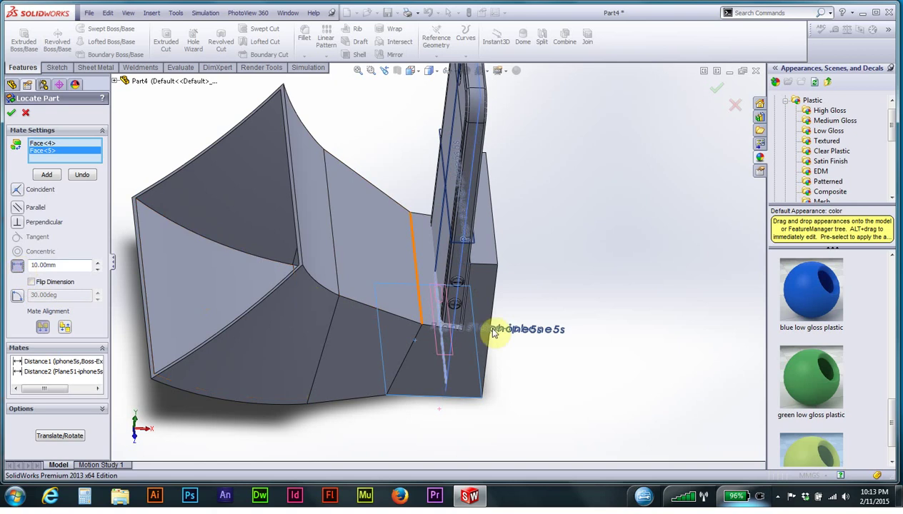
{"action": "mouse_move", "coordinate": [585, 368]}
{"action": "middle_mouse_down"}
{"action": "mouse_move", "coordinate": [585, 327]}
{"action": "mouse_move", "coordinate": [633, 319]}
{"action": "mouse_move", "coordinate": [645, 353]}
{"action": "mouse_move", "coordinate": [631, 343]}
{"action": "middle_mouse_up"}
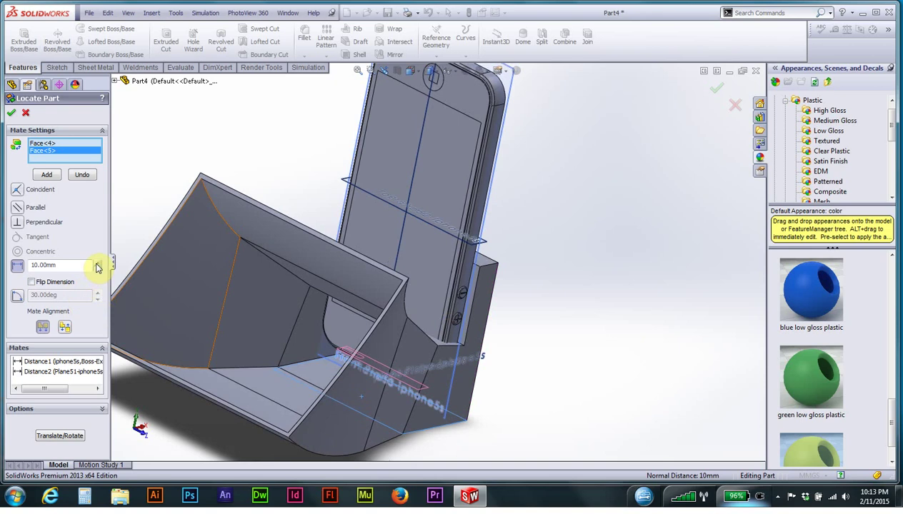
- Enter a 12mm offset and test Flip Dimension both ways
{"action": "left_click", "coordinate": [35, 266]}
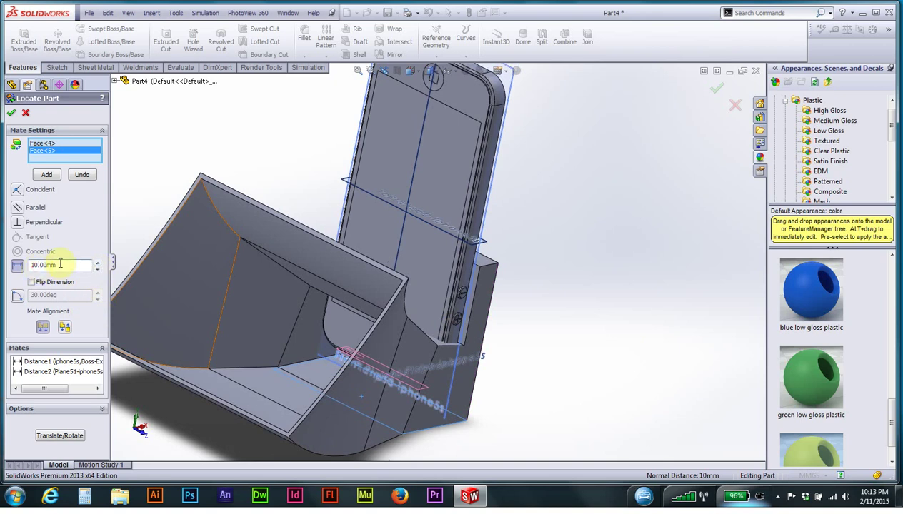
{"action": "type", "text": "2."}
{"action": "left_click", "coordinate": [33, 282]}
{"action": "left_click", "coordinate": [32, 282]}
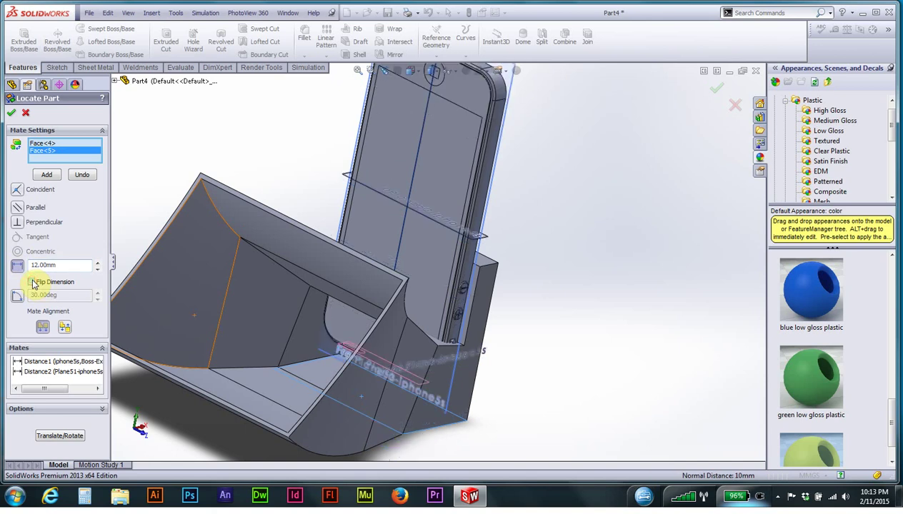
{"action": "mouse_move", "coordinate": [480, 314]}
{"action": "middle_mouse_down"}
{"action": "mouse_move", "coordinate": [520, 298]}
{"action": "mouse_move", "coordinate": [518, 312]}
{"action": "mouse_move", "coordinate": [511, 309]}
{"action": "middle_mouse_up"}
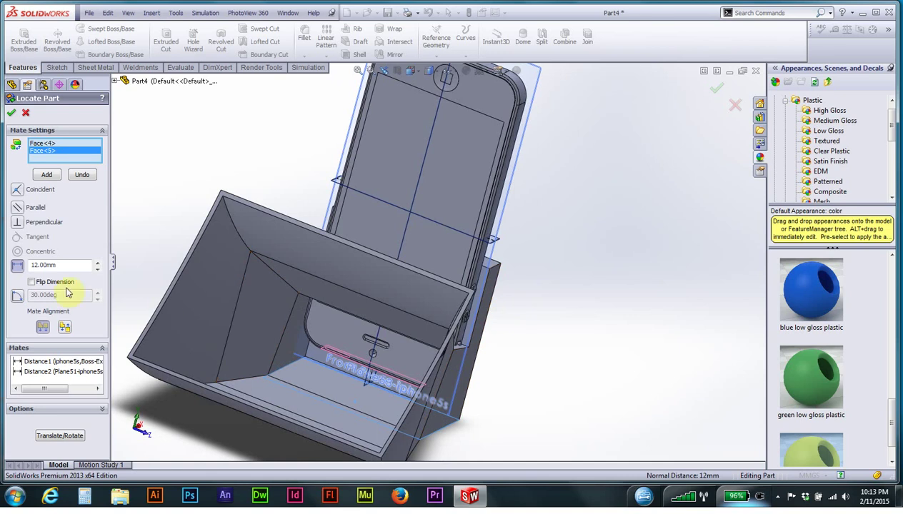
- Change the offset through 14mm to 15.00mm, comparing both flip directions
{"action": "left_click", "coordinate": [35, 264]}
{"action": "key", "text": "BackSpace"}
{"action": "type", "text": "4"}
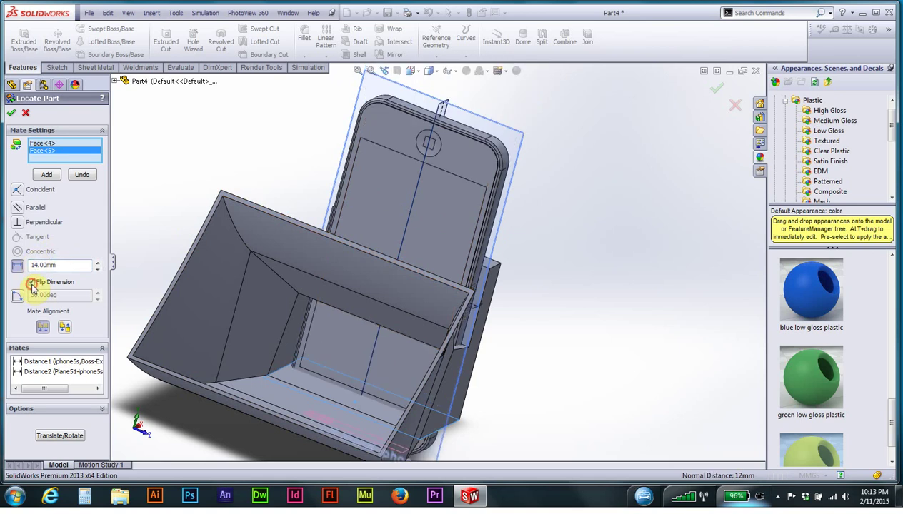
{"action": "mouse_move", "coordinate": [413, 326]}
{"action": "middle_mouse_down"}
{"action": "mouse_move", "coordinate": [383, 295]}
{"action": "mouse_move", "coordinate": [400, 299]}
{"action": "mouse_move", "coordinate": [366, 355]}
{"action": "mouse_move", "coordinate": [395, 323]}
{"action": "mouse_move", "coordinate": [381, 327]}
{"action": "mouse_move", "coordinate": [366, 383]}
{"action": "mouse_move", "coordinate": [361, 328]}
{"action": "mouse_move", "coordinate": [386, 322]}
{"action": "middle_mouse_up"}
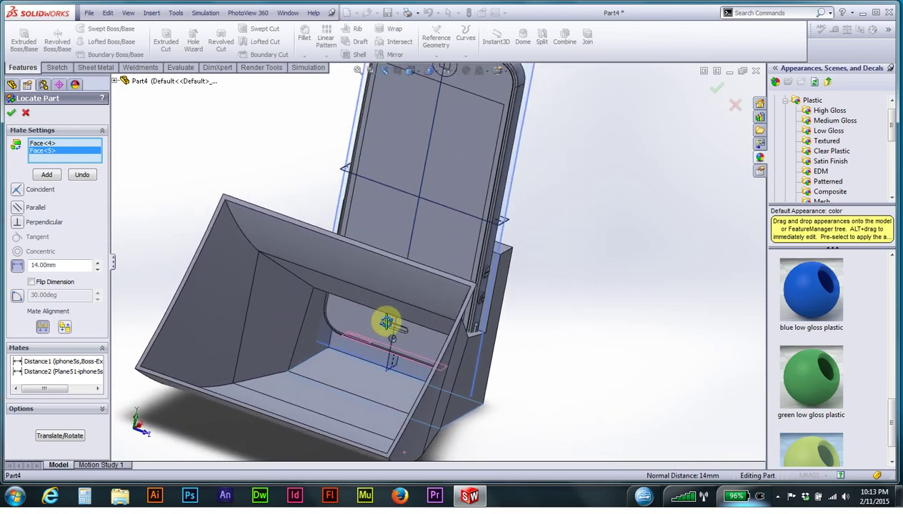
{"action": "left_click", "coordinate": [43, 265]}
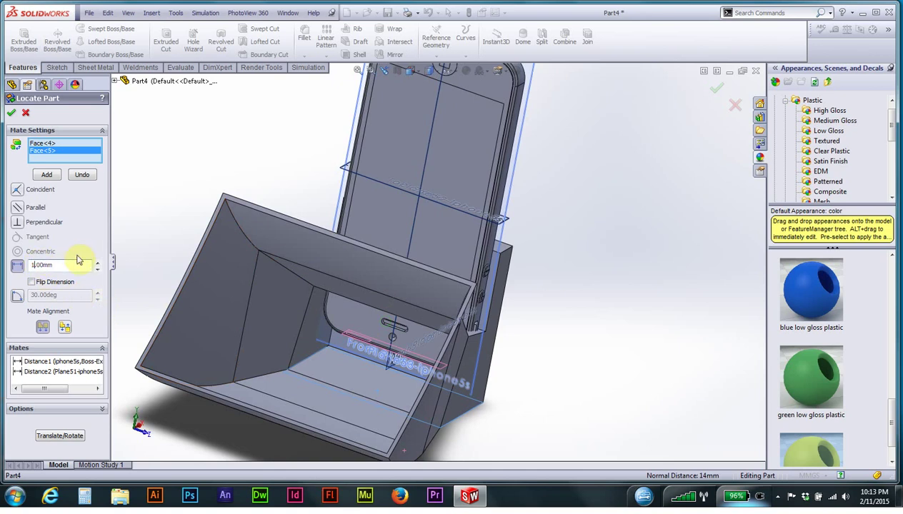
{"action": "left_click", "coordinate": [31, 283]}
{"action": "left_click", "coordinate": [31, 282]}
{"action": "mouse_move", "coordinate": [268, 343]}
{"action": "middle_mouse_down"}
{"action": "mouse_move", "coordinate": [248, 319]}
{"action": "mouse_move", "coordinate": [275, 332]}
{"action": "middle_mouse_up"}
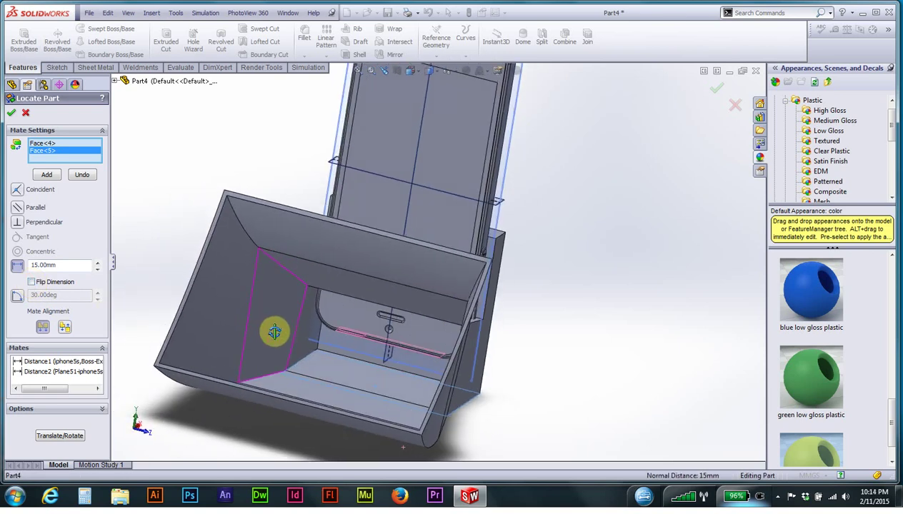
- Add the third distance mate and open the first distance mate for review
{"action": "left_click", "coordinate": [46, 176]}
{"action": "mouse_move", "coordinate": [615, 373]}
{"action": "middle_mouse_down"}
{"action": "mouse_move", "coordinate": [564, 357]}
{"action": "mouse_move", "coordinate": [515, 391]}
{"action": "mouse_move", "coordinate": [529, 386]}
{"action": "middle_mouse_up"}
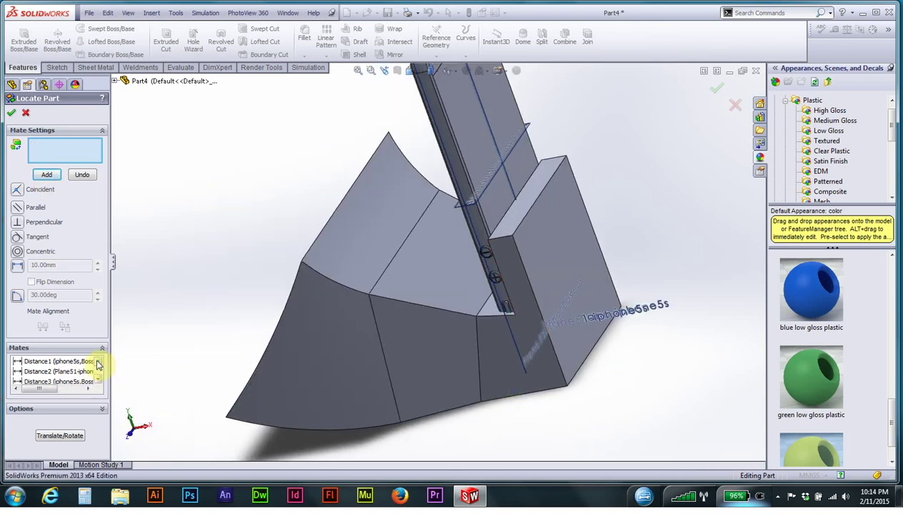
{"action": "left_click", "coordinate": [70, 362]}
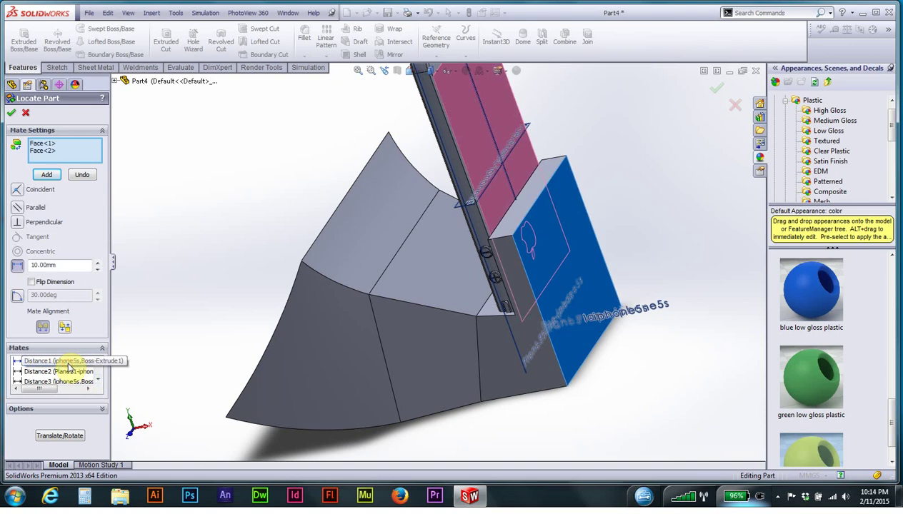
{"action": "middle_click_drag", "start_coordinate": [369, 321], "coordinate": [406, 257]}
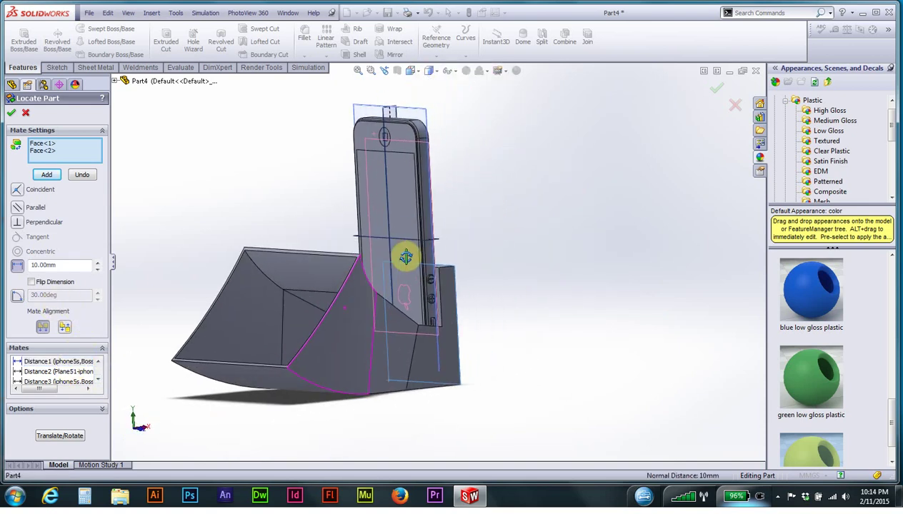
{"action": "middle_click_drag", "start_coordinate": [406, 257], "coordinate": [399, 274]}
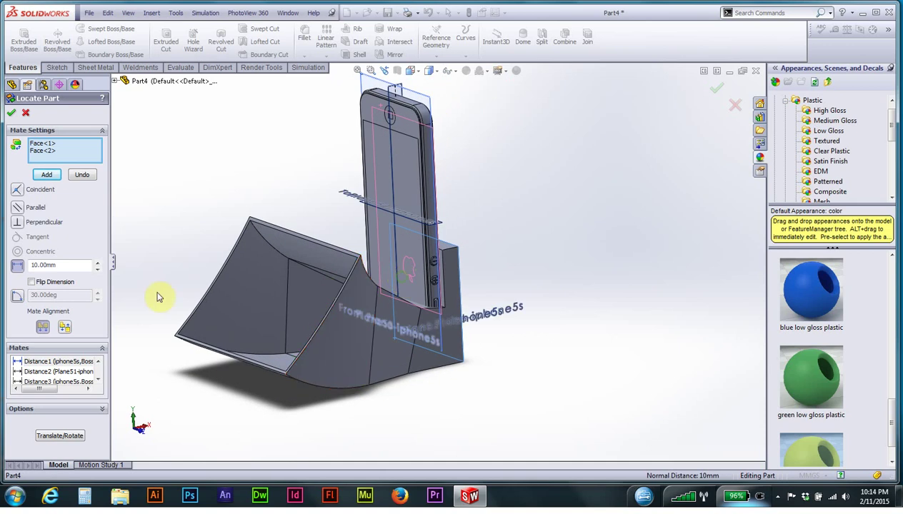
- Compare Mate Alignment and Flip Dimension settings, then apply the distance mate
{"action": "left_click", "coordinate": [64, 327]}
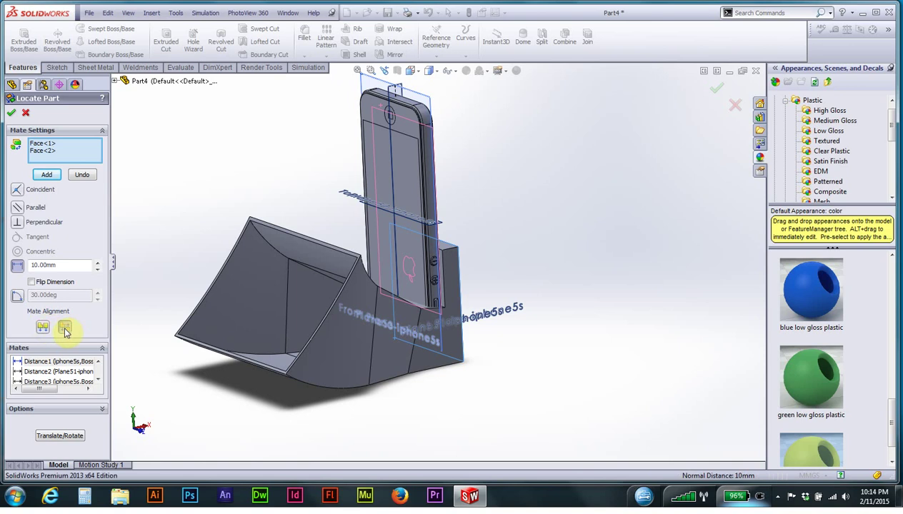
{"action": "left_click", "coordinate": [32, 282]}
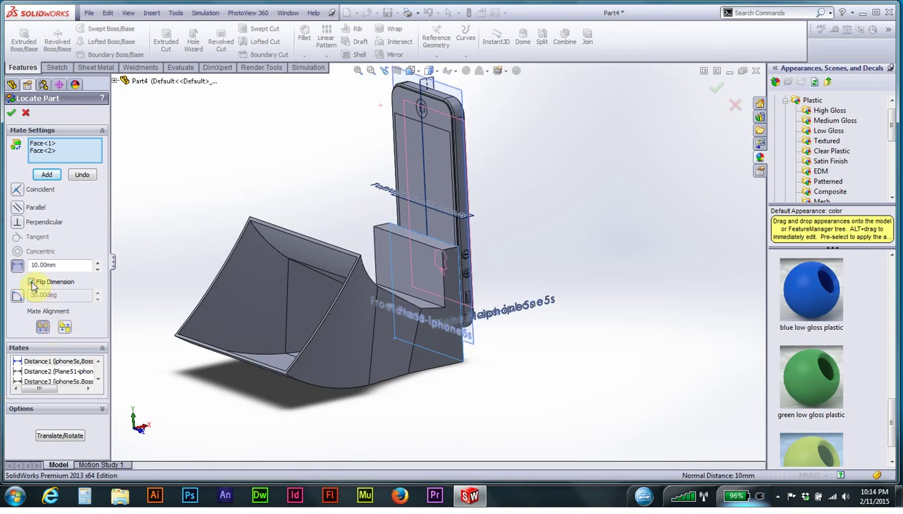
{"action": "left_click", "coordinate": [31, 283]}
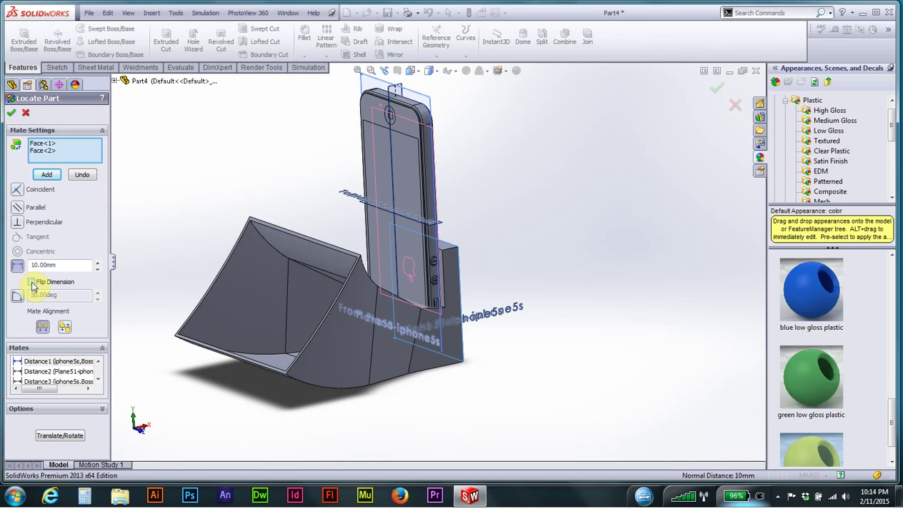
{"action": "left_click", "coordinate": [64, 328]}
{"action": "left_click", "coordinate": [43, 327]}
{"action": "left_click", "coordinate": [33, 283]}
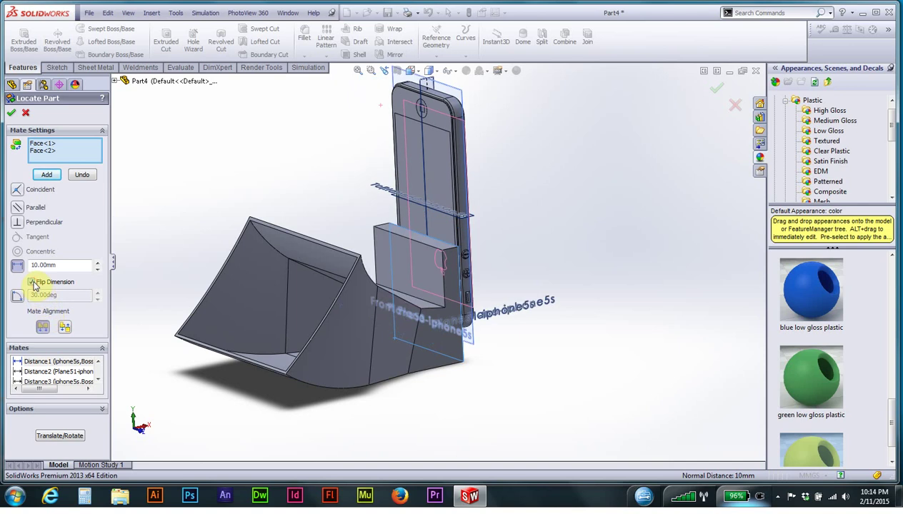
{"action": "left_click", "coordinate": [38, 283]}
{"action": "type", "text": "12"}
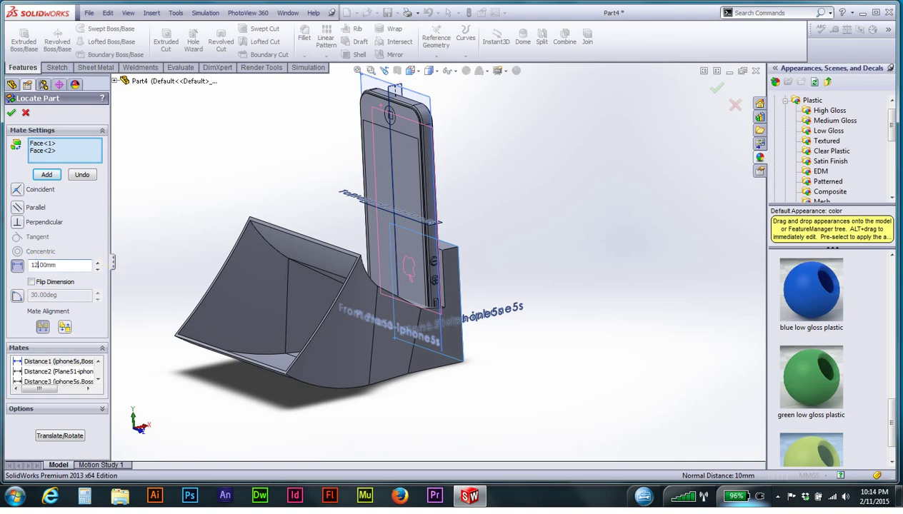
{"action": "key", "text": "Return"}
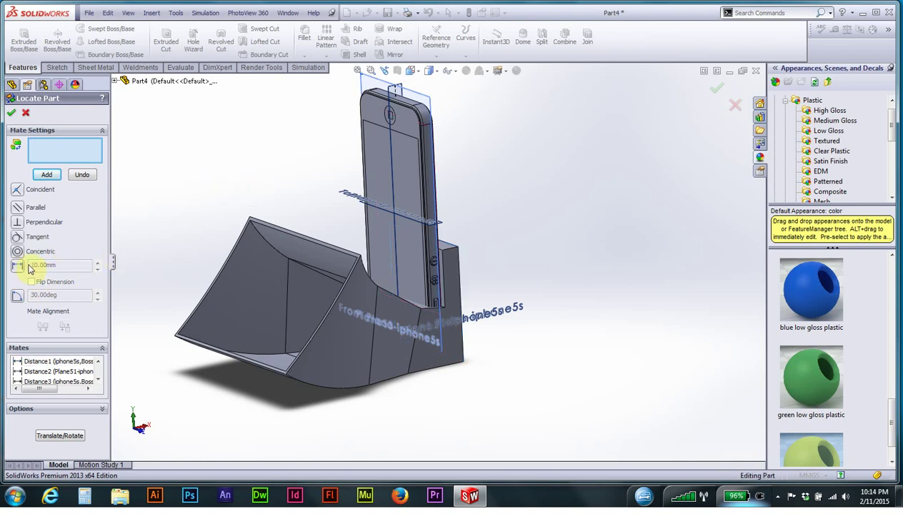
- Edit Distance1's value to 12.00mm and test flipping the phone's side
{"action": "left_click", "coordinate": [55, 362]}
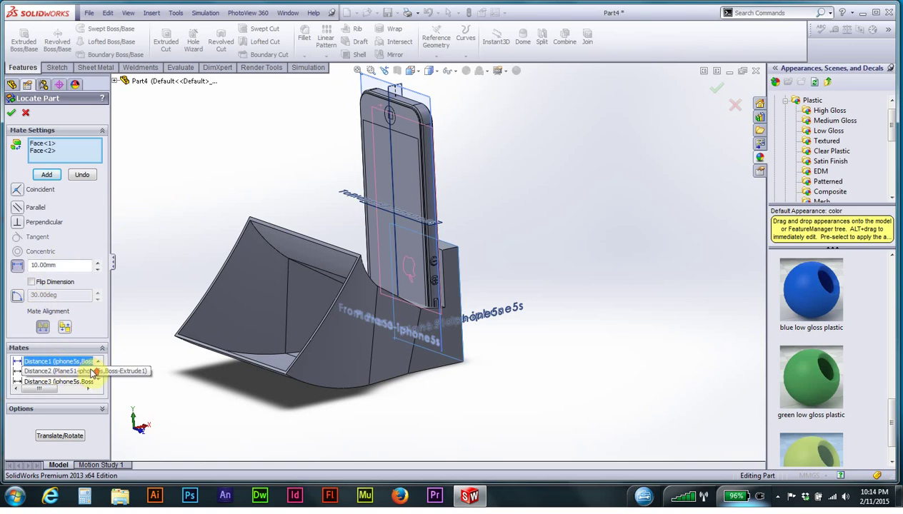
{"action": "left_click", "coordinate": [38, 266]}
{"action": "type", "text": "12"}
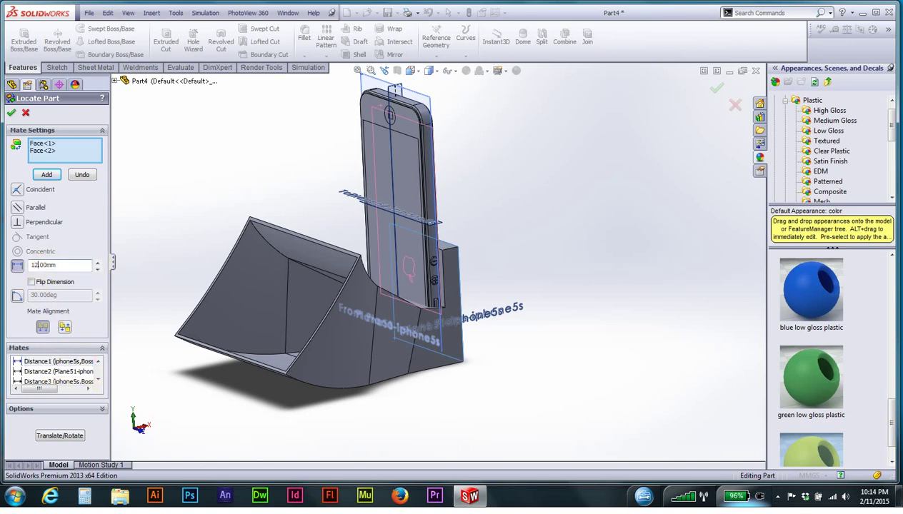
{"action": "left_click", "coordinate": [32, 283]}
{"action": "left_click", "coordinate": [32, 283]}
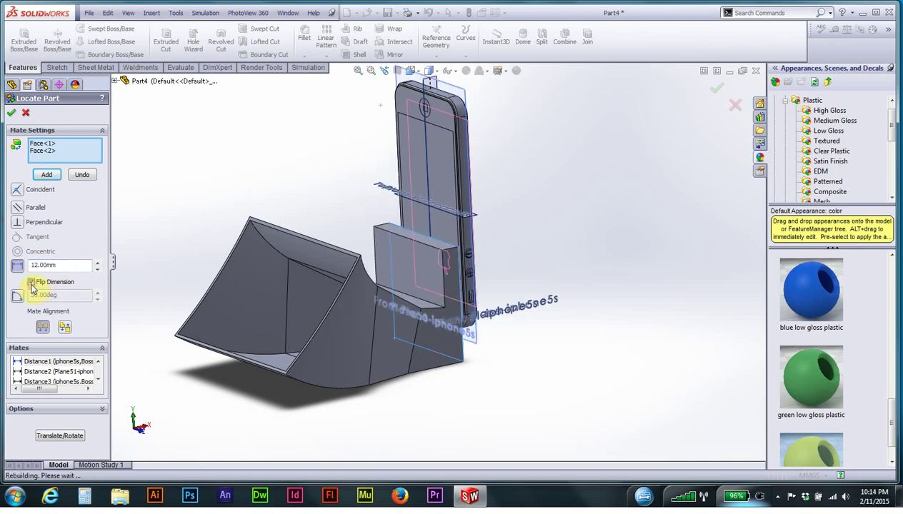
- Set the distance to 15 mm and test Flip Dimension both ways
{"action": "scroll", "coordinate": [409, 255], "scroll_direction": "down", "scroll_amount": 3}
{"action": "scroll", "coordinate": [451, 270], "scroll_direction": "down", "scroll_amount": 2}
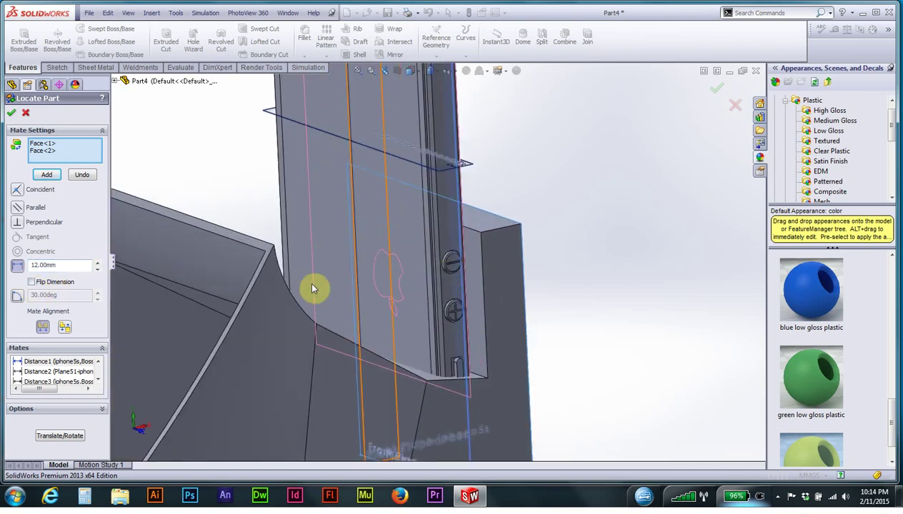
{"action": "left_click", "coordinate": [37, 267]}
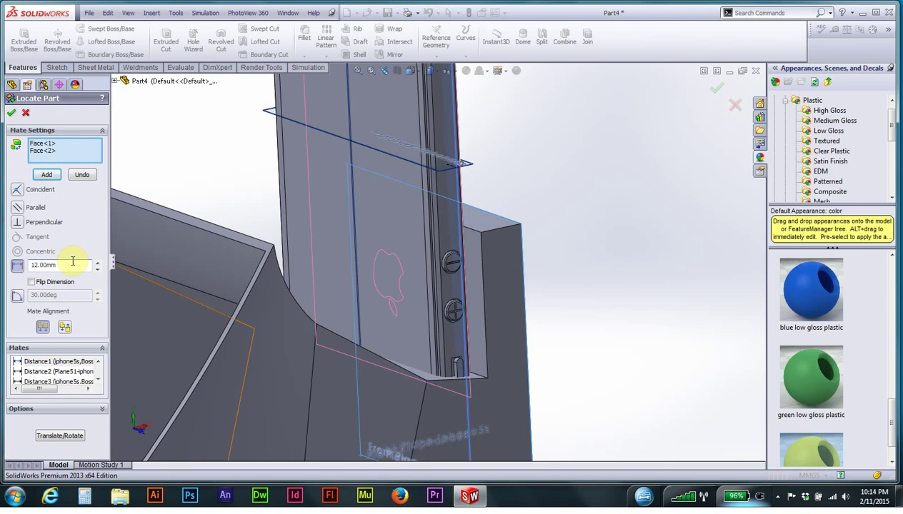
{"action": "key", "text": "Delete"}
{"action": "type", "text": "5"}
{"action": "left_click", "coordinate": [32, 283]}
{"action": "left_click", "coordinate": [31, 283]}
{"action": "mouse_move", "coordinate": [389, 312]}
{"action": "middle_mouse_down"}
{"action": "mouse_move", "coordinate": [368, 300]}
{"action": "mouse_move", "coordinate": [341, 306]}
{"action": "mouse_move", "coordinate": [369, 319]}
{"action": "middle_mouse_up"}
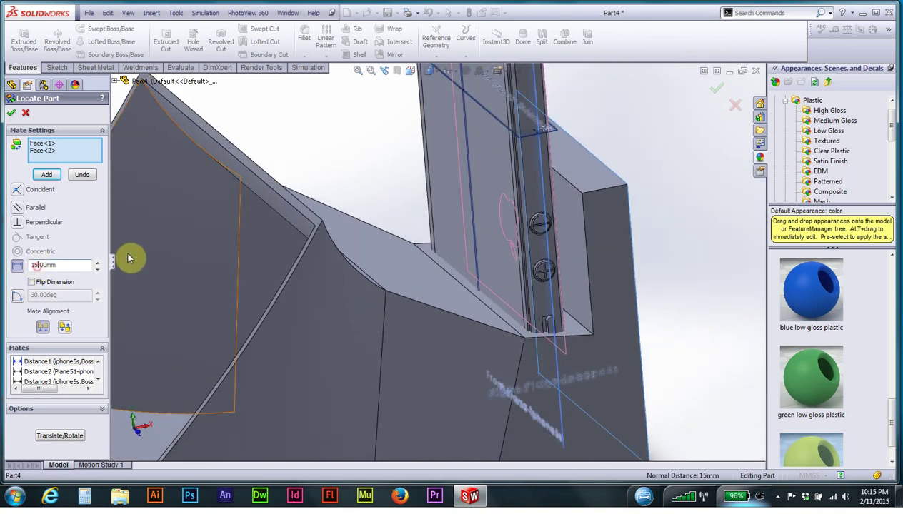
- Try 6 mm and 4 mm distances, comparing the flip direction
{"action": "key", "text": "BackSpace"}
{"action": "type", "text": "6"}
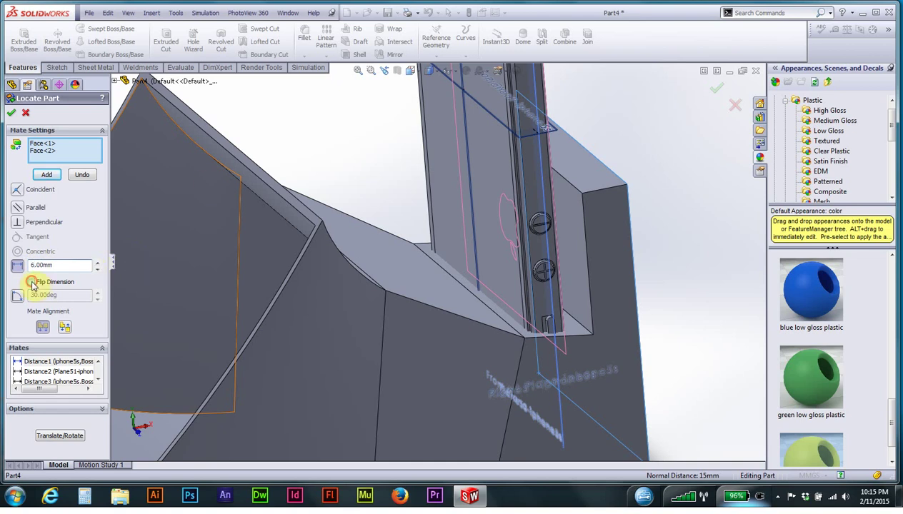
{"action": "left_click", "coordinate": [31, 282]}
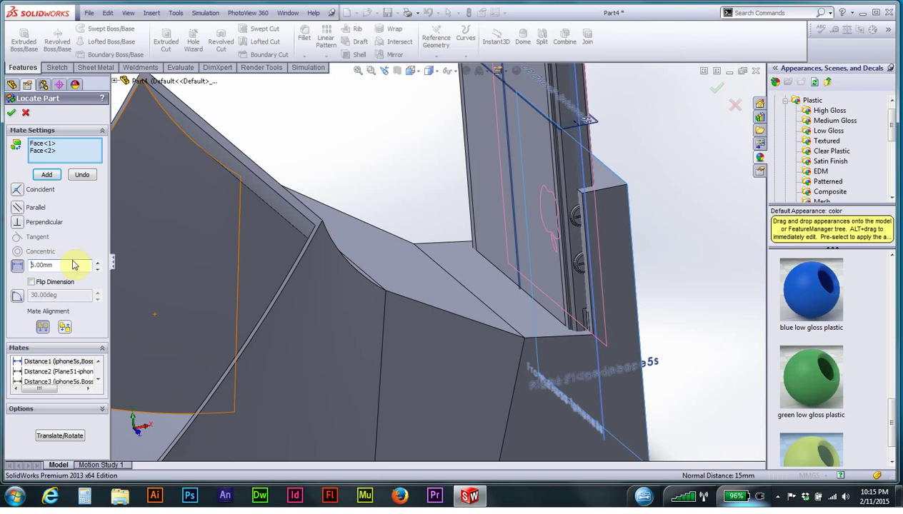
{"action": "type", "text": "4"}
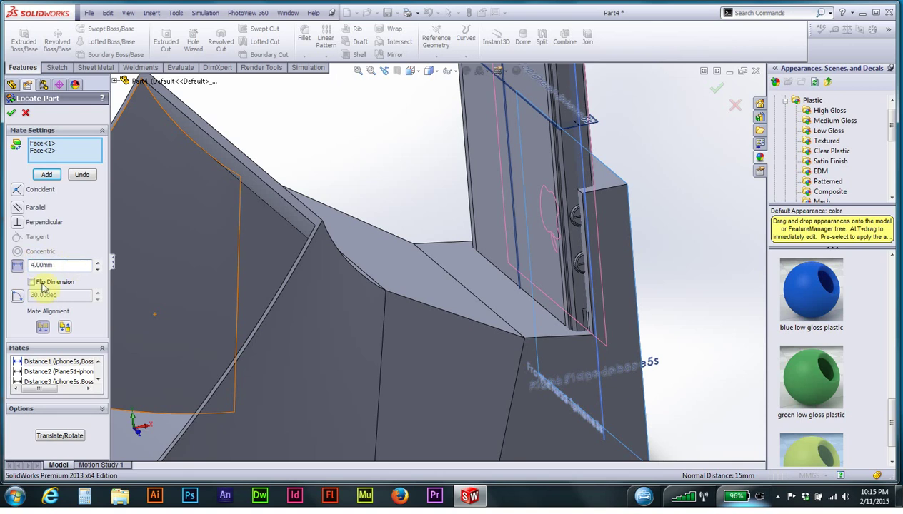
{"action": "left_click", "coordinate": [31, 282]}
{"action": "left_click", "coordinate": [32, 283]}
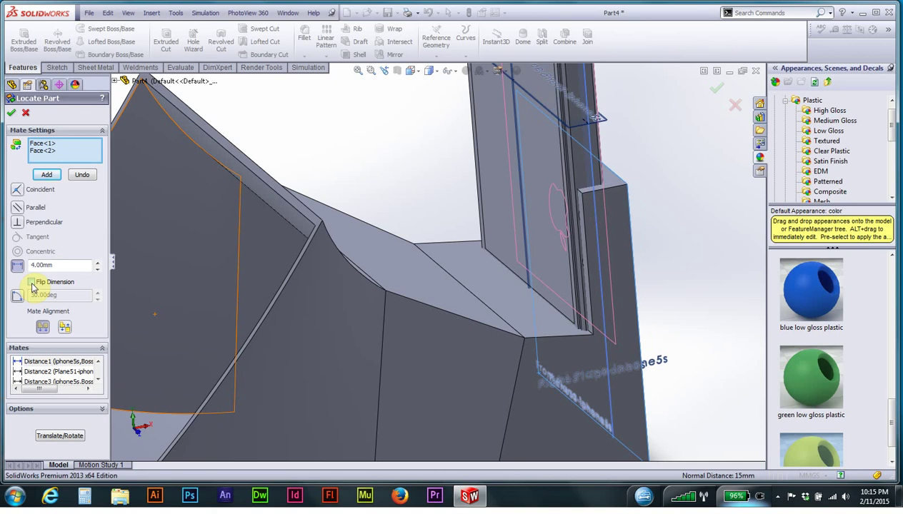
- Reduce the distance to 2 mm, then add it at 1.00mm unflipped
{"action": "left_click", "coordinate": [35, 267]}
{"action": "key", "text": "BackSpace"}
{"action": "type", "text": "2"}
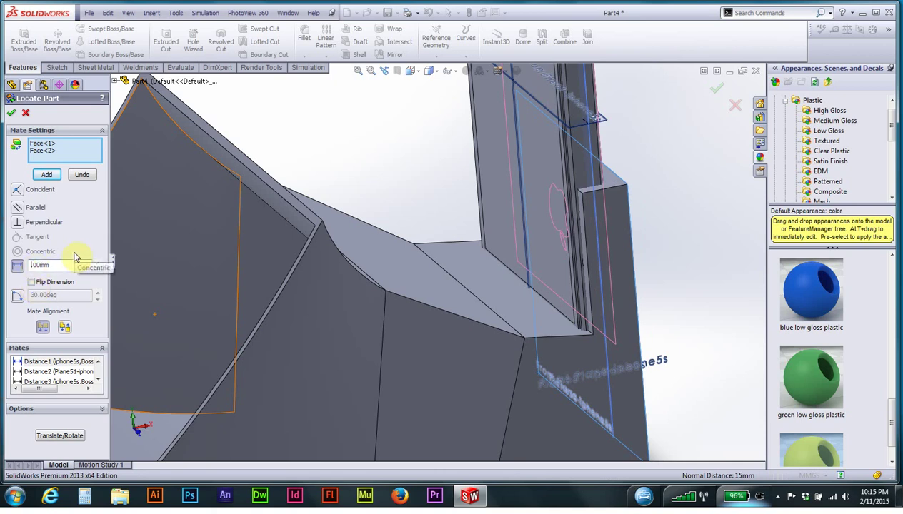
{"action": "left_click", "coordinate": [32, 282]}
{"action": "left_click", "coordinate": [32, 282]}
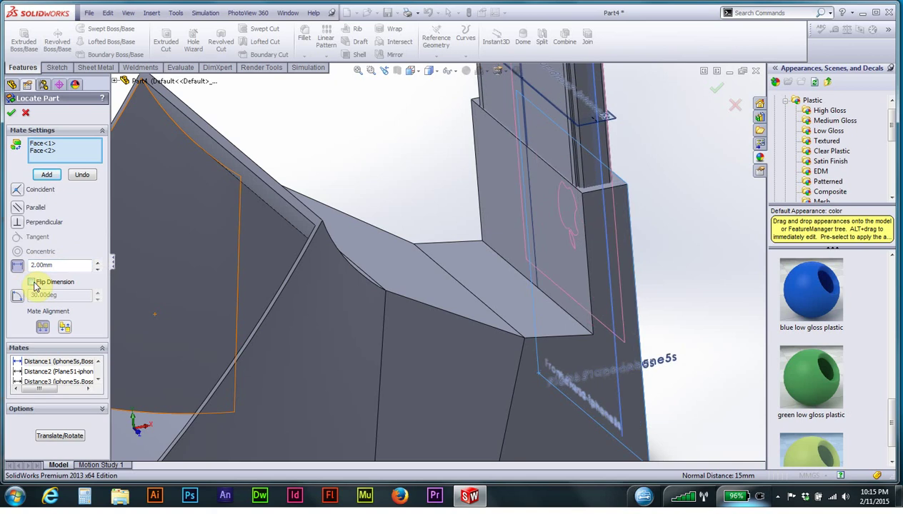
{"action": "left_click", "coordinate": [33, 265]}
{"action": "key", "text": "BackSpace"}
{"action": "type", "text": "1"}
{"action": "left_click", "coordinate": [32, 283]}
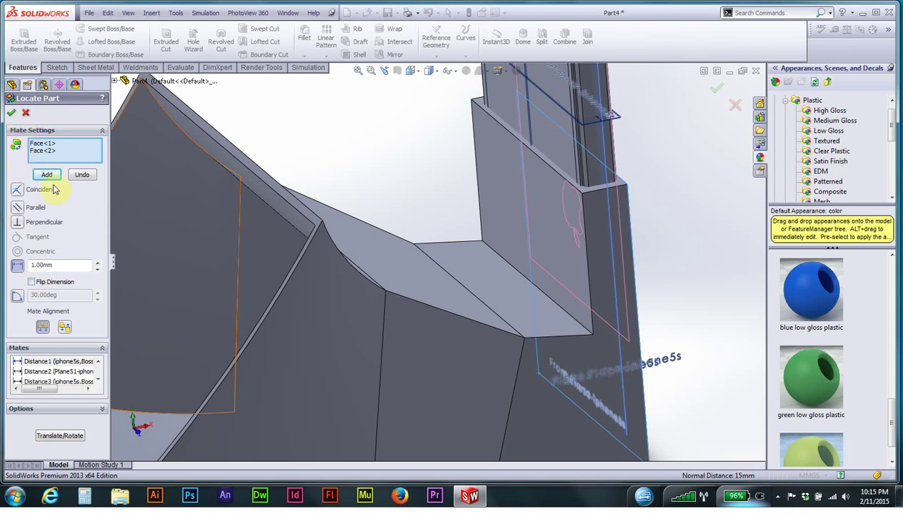
{"action": "left_click", "coordinate": [45, 175]}
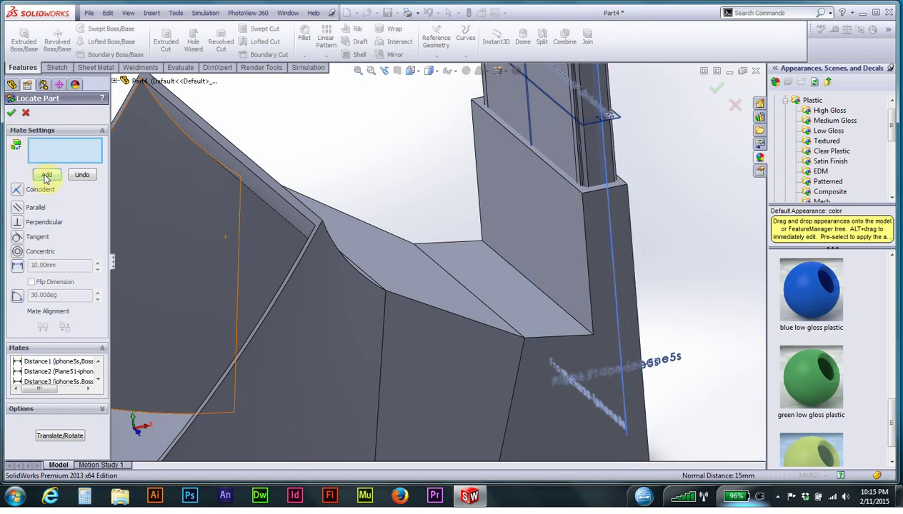
- Close Locate Part and start a Combine with the phone as main body, shell to combine
{"action": "left_click", "coordinate": [11, 113]}
{"action": "scroll", "coordinate": [403, 262], "scroll_direction": "up", "scroll_amount": 5}
{"action": "middle_click_drag", "start_coordinate": [405, 260], "coordinate": [436, 217]}
{"action": "mouse_move", "coordinate": [429, 194]}
{"action": "middle_mouse_down"}
{"action": "mouse_move", "coordinate": [390, 175]}
{"action": "mouse_move", "coordinate": [488, 244]}
{"action": "mouse_move", "coordinate": [516, 234]}
{"action": "mouse_move", "coordinate": [434, 251]}
{"action": "mouse_move", "coordinate": [413, 269]}
{"action": "mouse_move", "coordinate": [292, 157]}
{"action": "middle_mouse_up"}
{"action": "left_click", "coordinate": [153, 12]}
{"action": "mouse_move", "coordinate": [172, 51]}
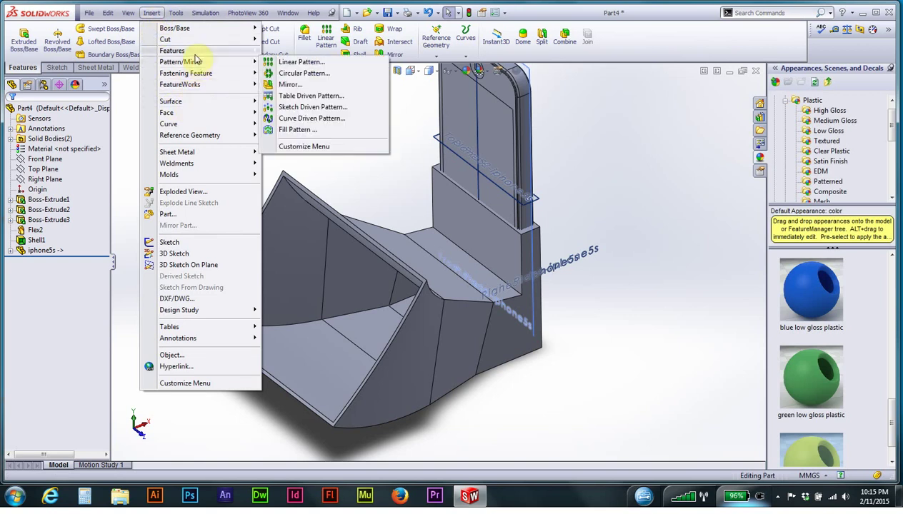
{"action": "left_click", "coordinate": [293, 231]}
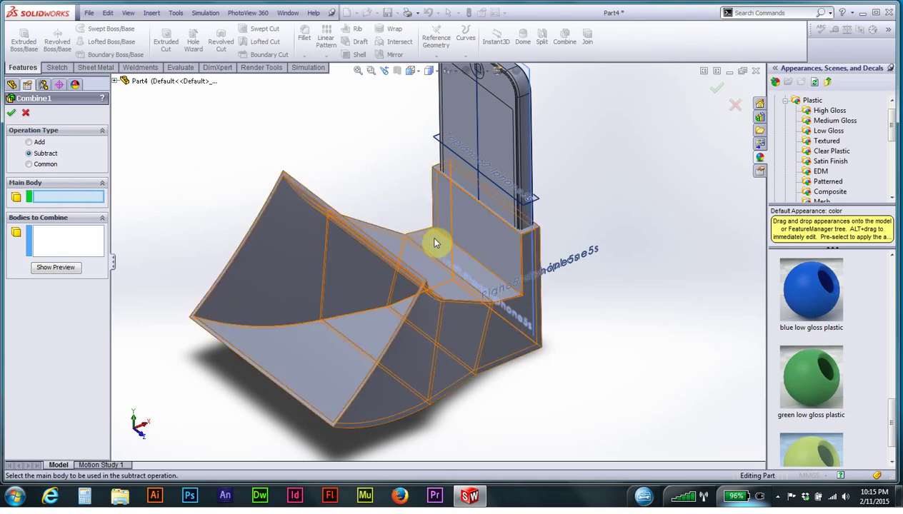
{"action": "left_click", "coordinate": [496, 161]}
{"action": "left_click", "coordinate": [432, 247]}
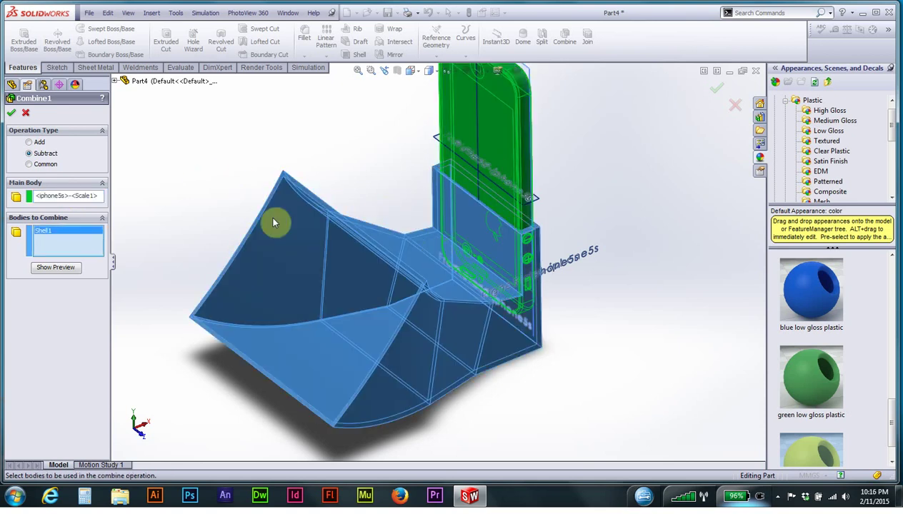
{"action": "left_click", "coordinate": [61, 269]}
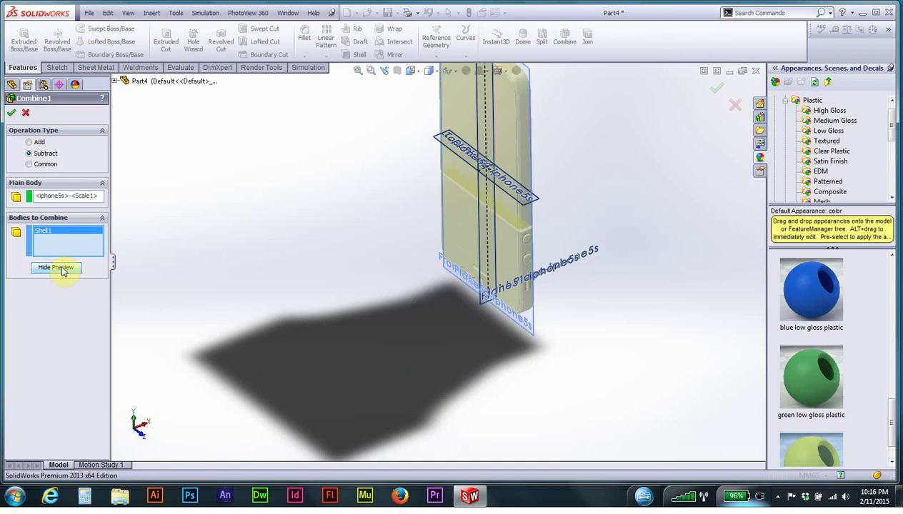
{"action": "left_click", "coordinate": [63, 269]}
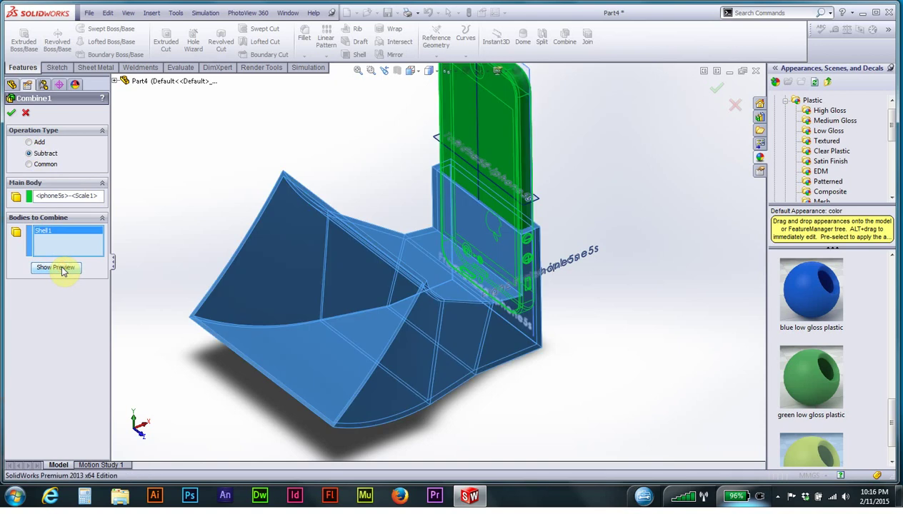
- Swap selections so Shell1 is the main body and the iPhone is subtracted, then confirm
{"action": "left_click", "coordinate": [51, 236]}
{"action": "key", "text": "Delete"}
{"action": "left_click", "coordinate": [61, 198]}
{"action": "key", "text": "Delete"}
{"action": "left_click", "coordinate": [387, 245]}
{"action": "left_click", "coordinate": [501, 177]}
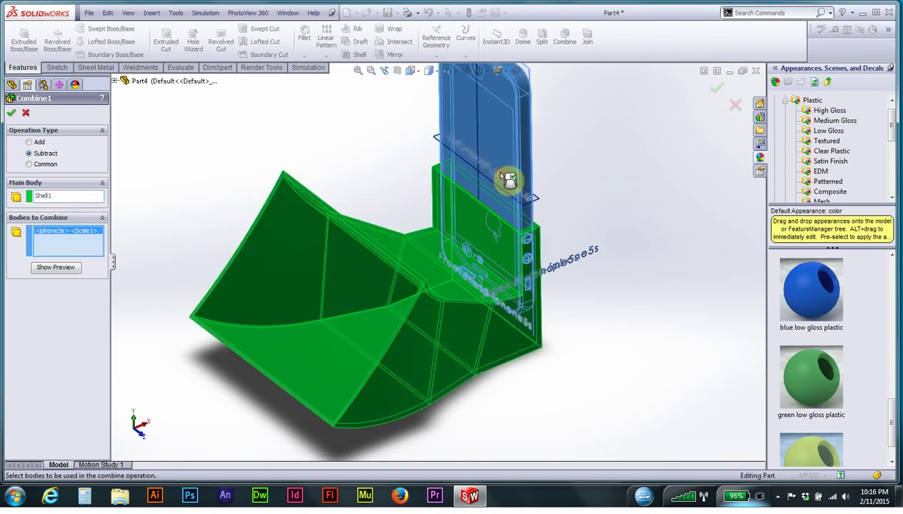
{"action": "left_click", "coordinate": [53, 270]}
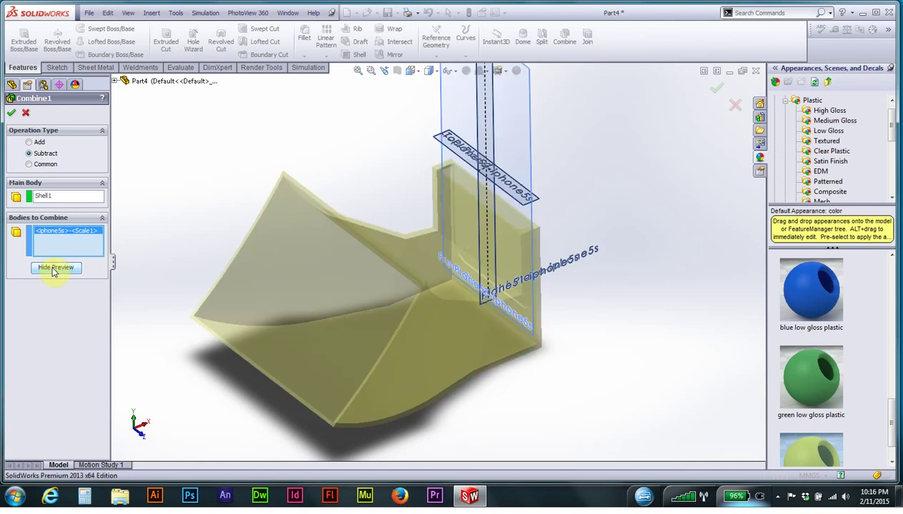
{"action": "left_click", "coordinate": [13, 114]}
{"action": "mouse_move", "coordinate": [514, 266]}
{"action": "middle_mouse_down"}
{"action": "mouse_move", "coordinate": [448, 254]}
{"action": "mouse_move", "coordinate": [443, 287]}
{"action": "mouse_move", "coordinate": [478, 290]}
{"action": "mouse_move", "coordinate": [469, 272]}
{"action": "mouse_move", "coordinate": [482, 287]}
{"action": "mouse_move", "coordinate": [482, 272]}
{"action": "mouse_move", "coordinate": [488, 278]}
{"action": "mouse_move", "coordinate": [472, 302]}
{"action": "mouse_move", "coordinate": [428, 315]}
{"action": "mouse_move", "coordinate": [501, 288]}
{"action": "mouse_move", "coordinate": [486, 299]}
{"action": "mouse_move", "coordinate": [488, 270]}
{"action": "middle_mouse_up"}
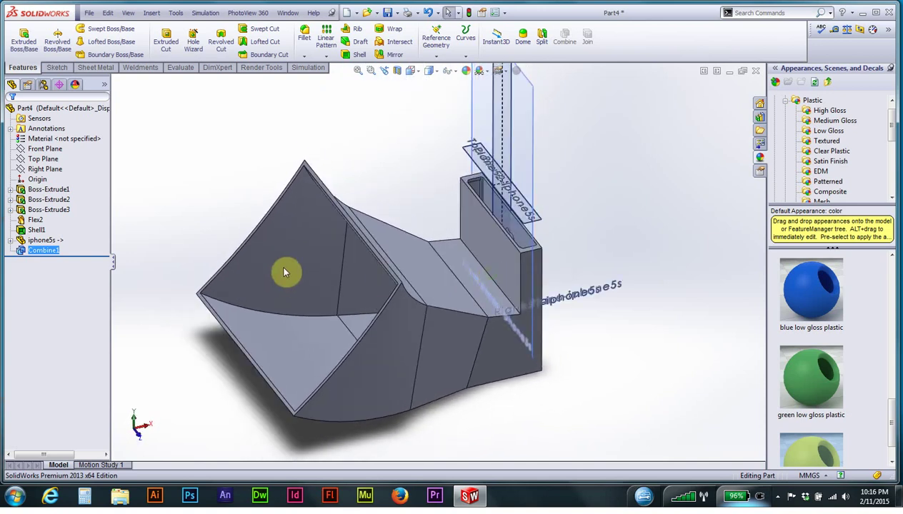
- Delete Combine1 from the FeatureManager tree and confirm the deletion
{"action": "right_click", "coordinate": [43, 250]}
{"action": "left_click", "coordinate": [83, 299]}
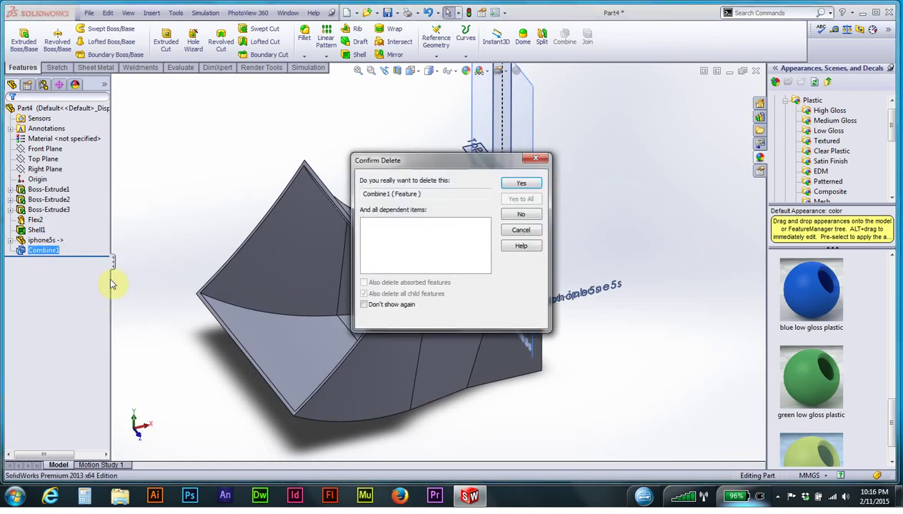
{"action": "left_click", "coordinate": [521, 185]}
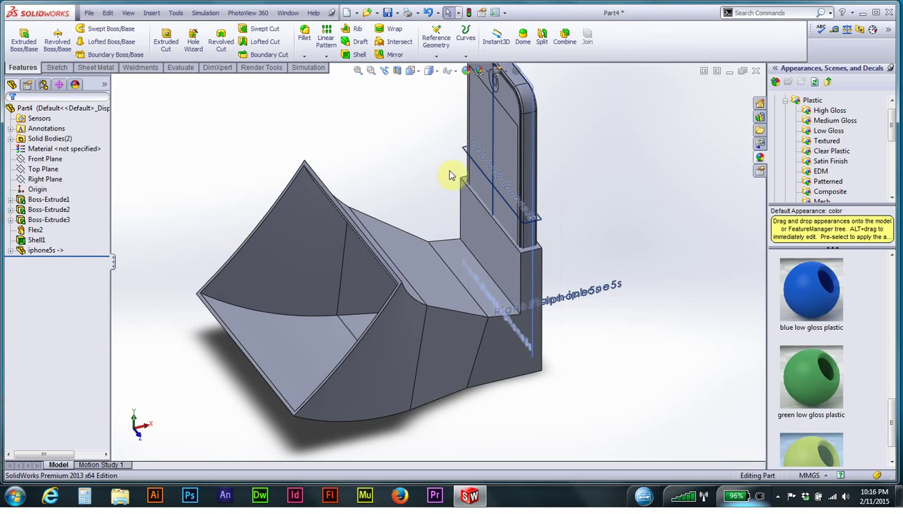
{"action": "mouse_move", "coordinate": [461, 213]}
{"action": "middle_mouse_down"}
{"action": "mouse_move", "coordinate": [435, 187]}
{"action": "mouse_move", "coordinate": [419, 187]}
{"action": "mouse_move", "coordinate": [507, 194]}
{"action": "mouse_move", "coordinate": [440, 154]}
{"action": "mouse_move", "coordinate": [405, 151]}
{"action": "mouse_move", "coordinate": [457, 157]}
{"action": "mouse_move", "coordinate": [464, 192]}
{"action": "middle_mouse_up"}
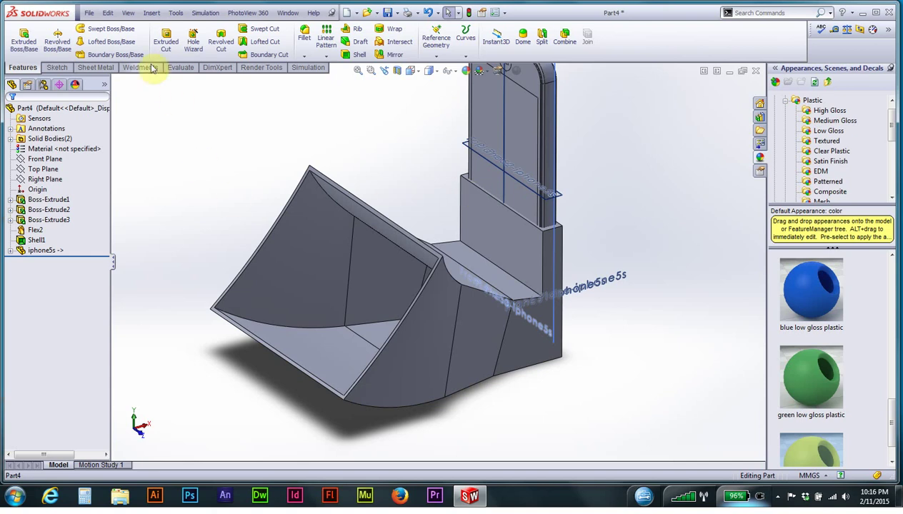
- Subtract the iPhone 5s body from Shell1 with Combine, previewing before confirming
{"action": "left_click", "coordinate": [152, 13]}
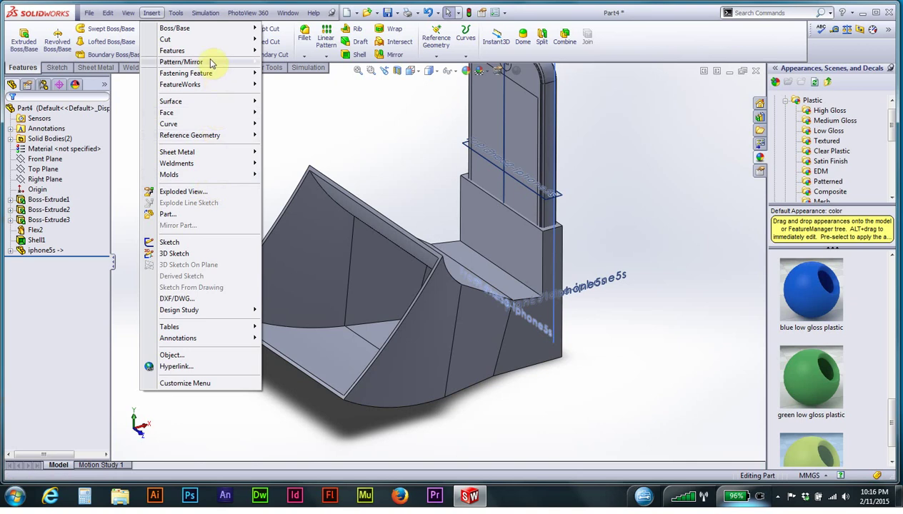
{"action": "mouse_move", "coordinate": [172, 50]}
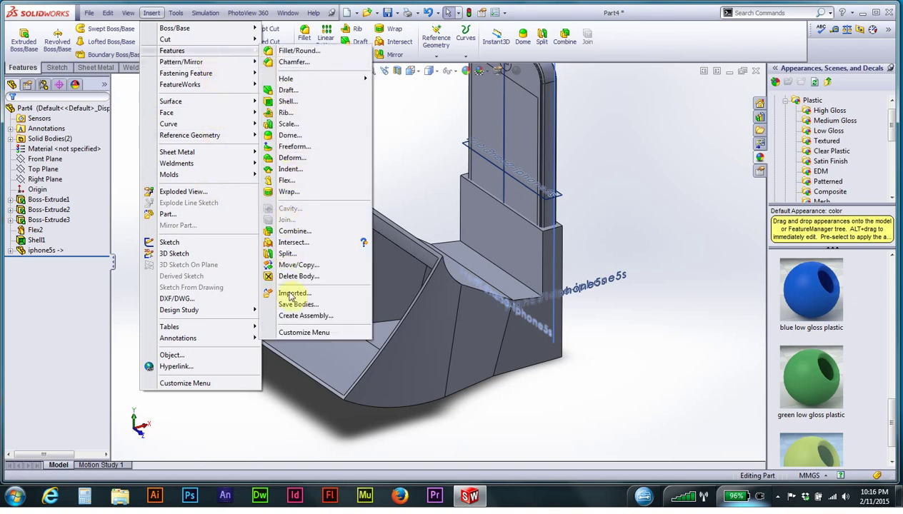
{"action": "left_click", "coordinate": [303, 235]}
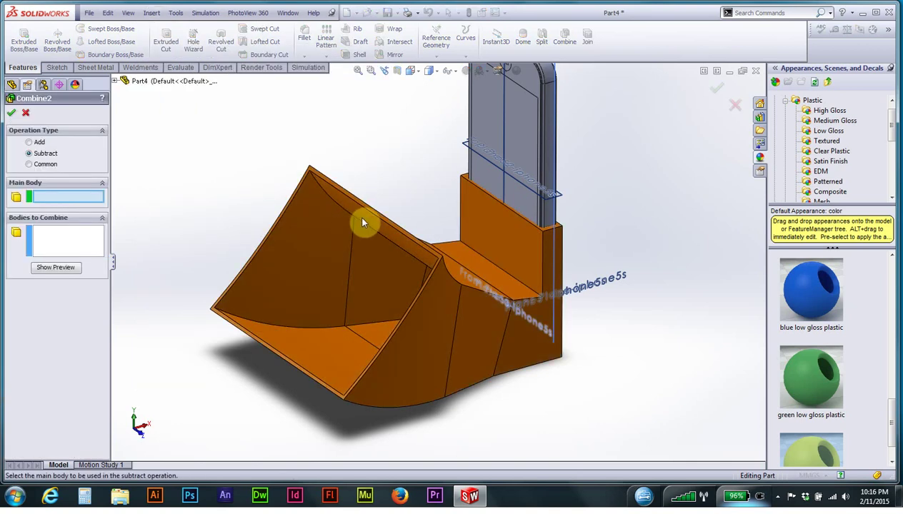
{"action": "left_click", "coordinate": [338, 200]}
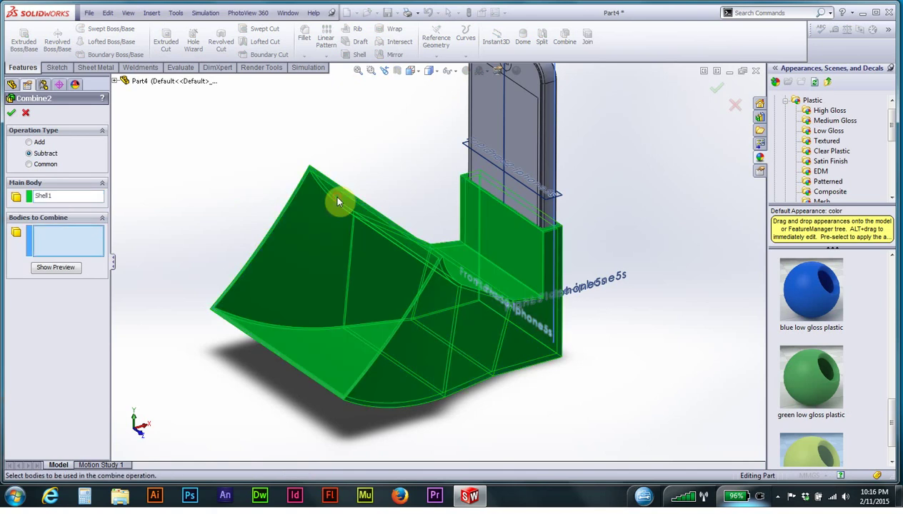
{"action": "left_click", "coordinate": [524, 150]}
{"action": "left_click", "coordinate": [66, 269]}
{"action": "left_click", "coordinate": [12, 112]}
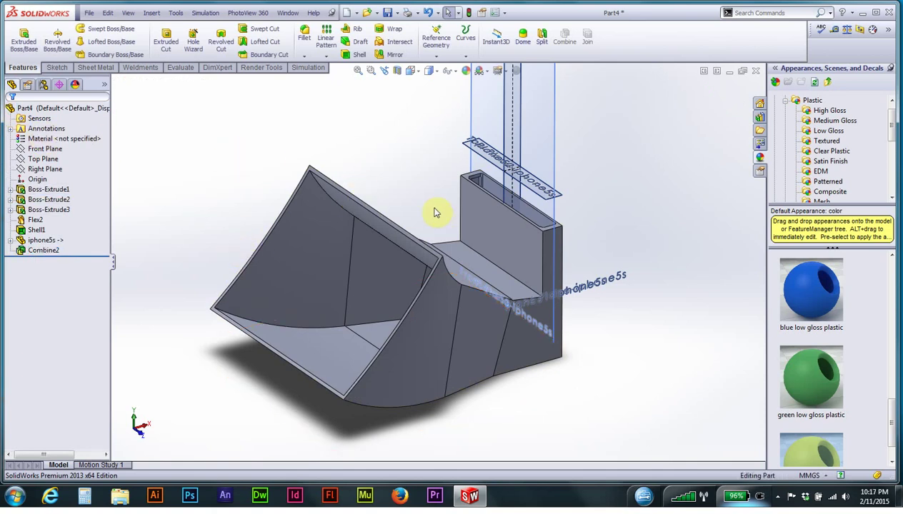
- Start a new sketch on the stand's upright back wall face
{"action": "left_click", "coordinate": [483, 219]}
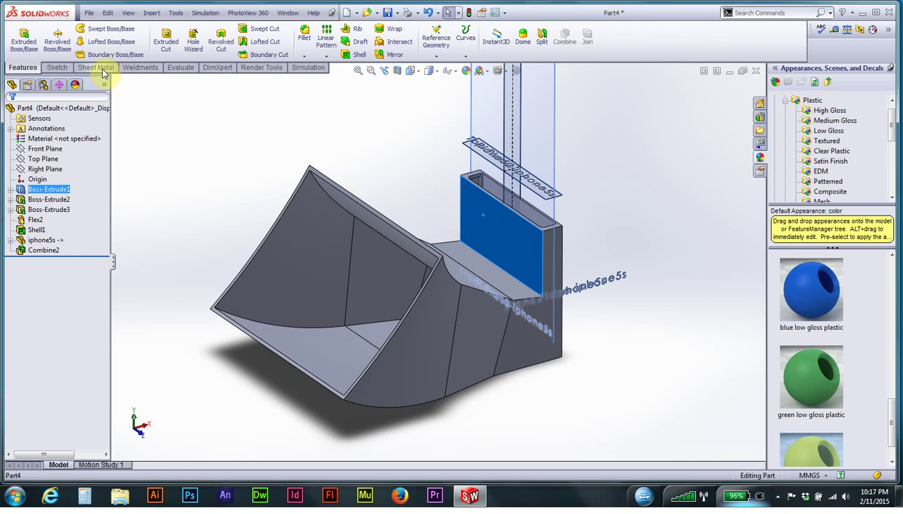
{"action": "left_click", "coordinate": [60, 67]}
{"action": "left_click", "coordinate": [20, 36]}
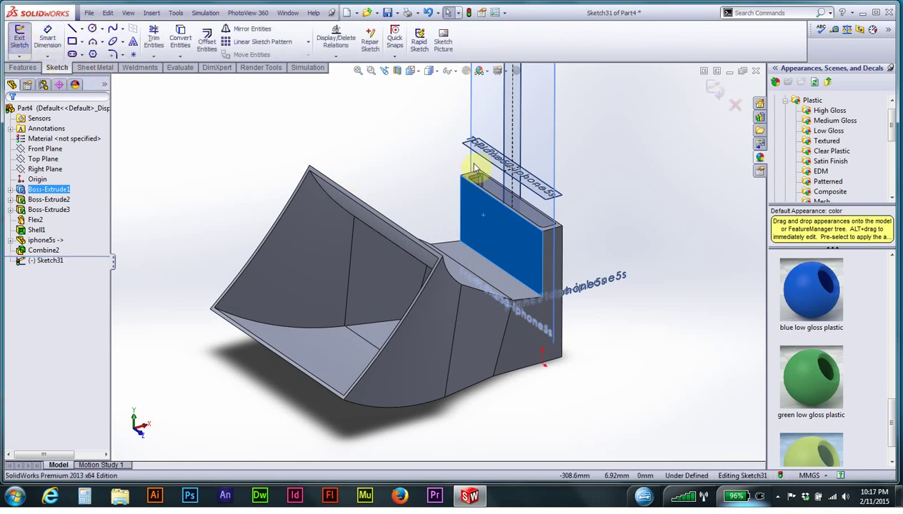
{"action": "scroll", "coordinate": [443, 196], "scroll_direction": "down", "scroll_amount": 3}
{"action": "scroll", "coordinate": [393, 200], "scroll_direction": "down", "scroll_amount": 3}
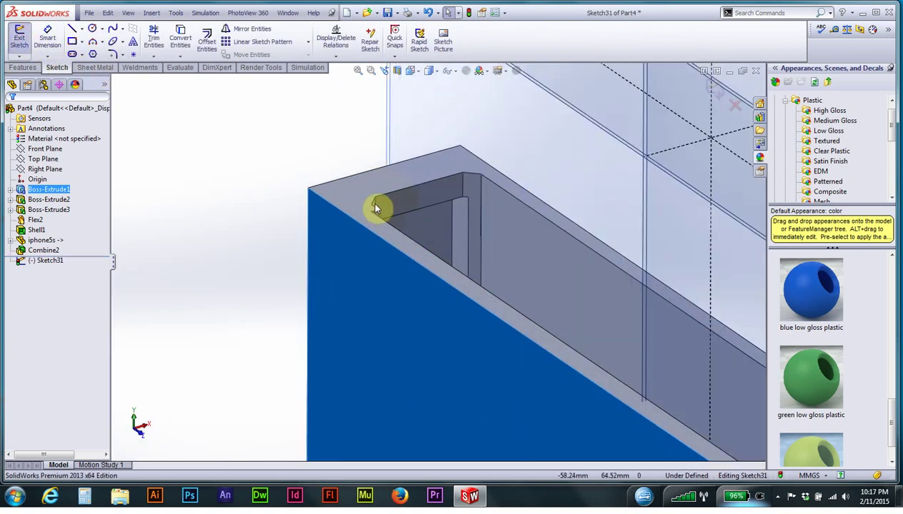
{"action": "middle_click_drag", "start_coordinate": [339, 213], "coordinate": [338, 248]}
{"action": "scroll", "coordinate": [350, 243], "scroll_direction": "down", "scroll_amount": 1}
{"action": "scroll", "coordinate": [368, 235], "scroll_direction": "down", "scroll_amount": 2}
{"action": "scroll", "coordinate": [386, 229], "scroll_direction": "down", "scroll_amount": 2}
{"action": "scroll", "coordinate": [400, 232], "scroll_direction": "down", "scroll_amount": 2}
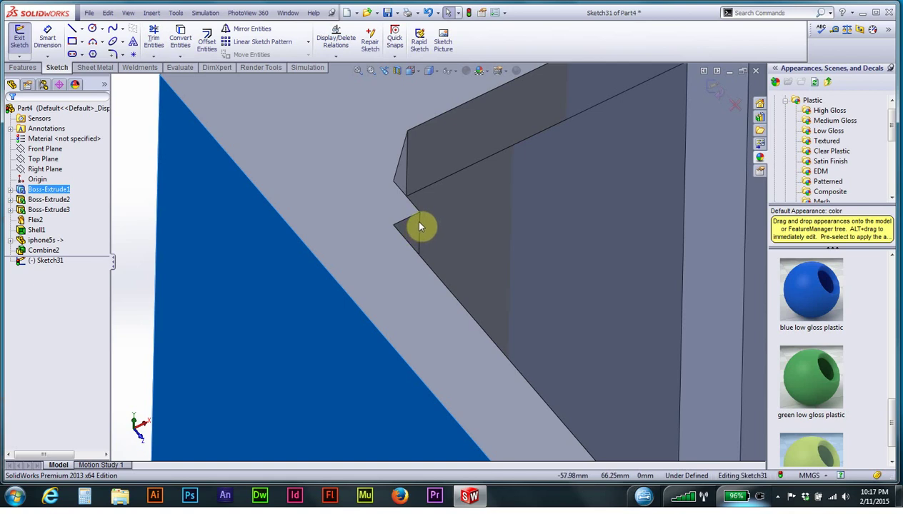
- Convert the back wall's small inner slot edges into sketch lines with Convert Entities
{"action": "left_click", "coordinate": [420, 225]}
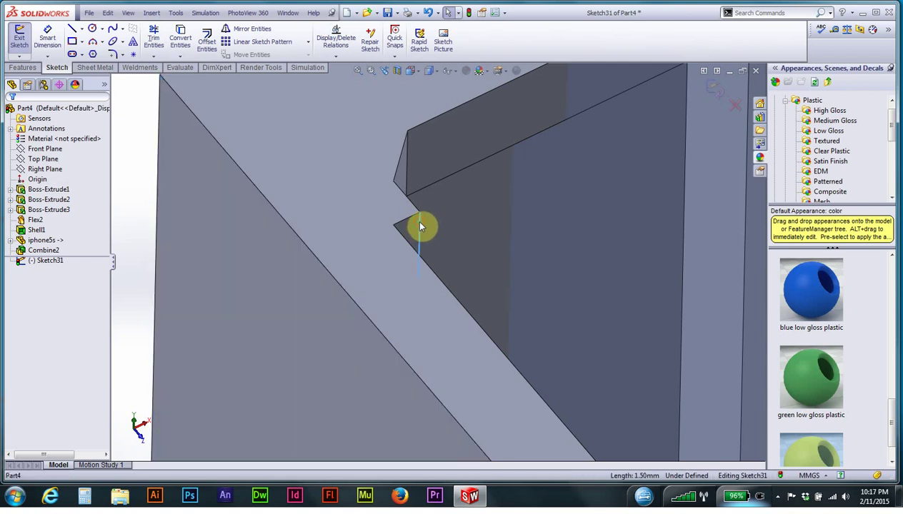
{"action": "left_click", "coordinate": [179, 38]}
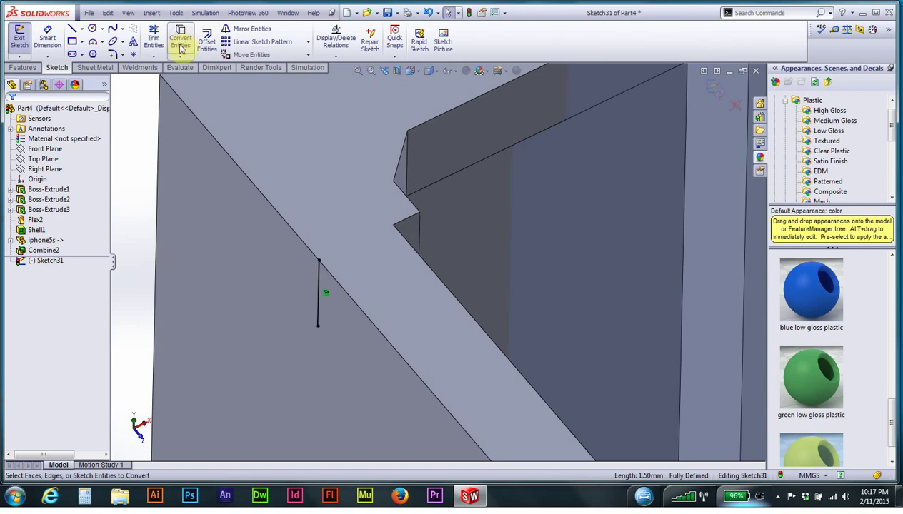
{"action": "mouse_move", "coordinate": [317, 222]}
{"action": "middle_mouse_down"}
{"action": "mouse_move", "coordinate": [400, 305]}
{"action": "mouse_move", "coordinate": [484, 413]}
{"action": "mouse_move", "coordinate": [516, 380]}
{"action": "middle_mouse_up"}
{"action": "scroll", "coordinate": [517, 332], "scroll_direction": "down", "scroll_amount": 2}
{"action": "scroll", "coordinate": [557, 333], "scroll_direction": "down", "scroll_amount": 2}
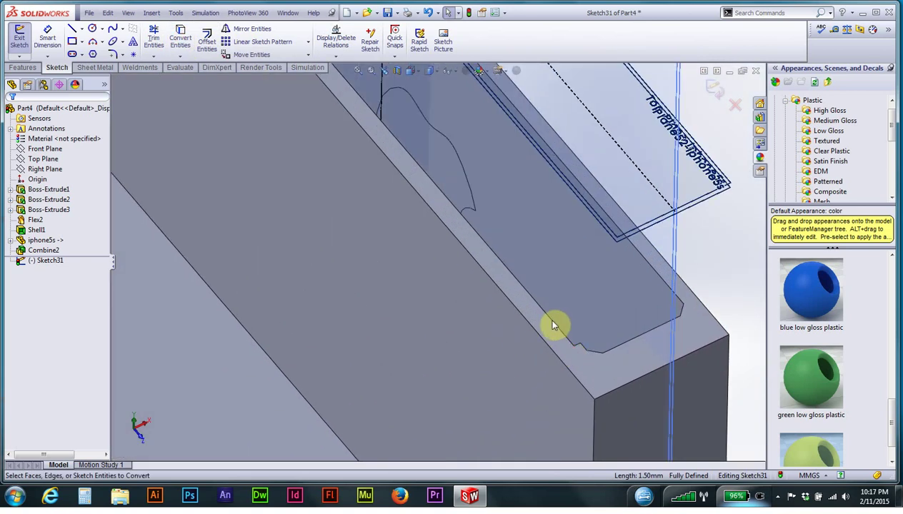
{"action": "scroll", "coordinate": [519, 316], "scroll_direction": "up", "scroll_amount": 2}
{"action": "mouse_move", "coordinate": [488, 325]}
{"action": "middle_mouse_down"}
{"action": "mouse_move", "coordinate": [468, 282]}
{"action": "mouse_move", "coordinate": [537, 296]}
{"action": "mouse_move", "coordinate": [551, 344]}
{"action": "mouse_move", "coordinate": [228, 311]}
{"action": "mouse_move", "coordinate": [207, 242]}
{"action": "middle_mouse_up"}
{"action": "scroll", "coordinate": [570, 332], "scroll_direction": "down", "scroll_amount": 2}
{"action": "scroll", "coordinate": [729, 332], "scroll_direction": "up", "scroll_amount": 2}
{"action": "scroll", "coordinate": [691, 312], "scroll_direction": "up", "scroll_amount": 1}
{"action": "scroll", "coordinate": [568, 291], "scroll_direction": "down", "scroll_amount": 3}
{"action": "mouse_move", "coordinate": [568, 291]}
{"action": "middle_mouse_down"}
{"action": "mouse_move", "coordinate": [560, 278]}
{"action": "mouse_move", "coordinate": [580, 254]}
{"action": "mouse_move", "coordinate": [490, 259]}
{"action": "middle_mouse_up"}
{"action": "left_click", "coordinate": [489, 248]}
{"action": "key", "text": "Return"}
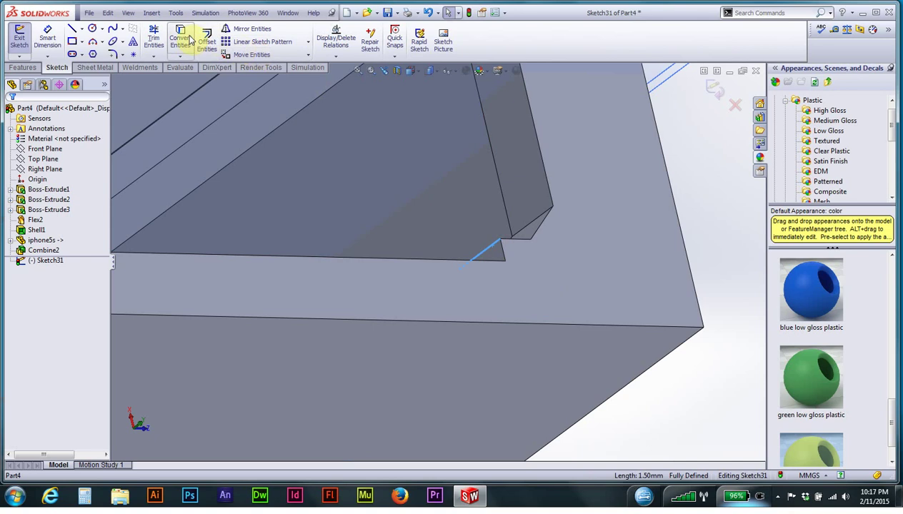
{"action": "left_click", "coordinate": [182, 35]}
{"action": "mouse_move", "coordinate": [383, 323]}
{"action": "middle_mouse_down"}
{"action": "mouse_move", "coordinate": [347, 353]}
{"action": "mouse_move", "coordinate": [275, 290]}
{"action": "mouse_move", "coordinate": [258, 295]}
{"action": "mouse_move", "coordinate": [264, 266]}
{"action": "mouse_move", "coordinate": [125, 202]}
{"action": "middle_mouse_up"}
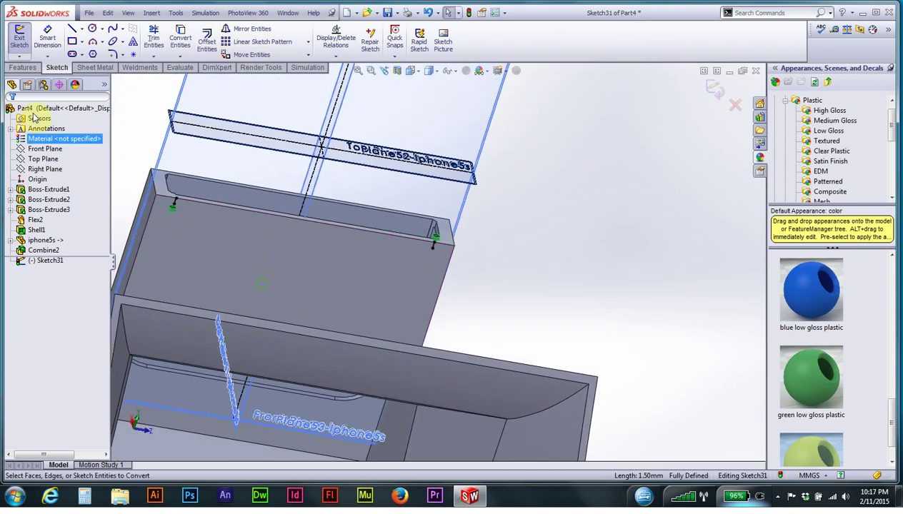
- Draw a horizontal 56.25 mm line along the top edge between the two short edges
{"action": "left_click", "coordinate": [72, 31]}
{"action": "scroll", "coordinate": [195, 217], "scroll_direction": "down", "scroll_amount": 5}
{"action": "left_click", "coordinate": [254, 196]}
{"action": "scroll", "coordinate": [348, 246], "scroll_direction": "up", "scroll_amount": 3}
{"action": "double_click", "coordinate": [711, 288]}
{"action": "left_click", "coordinate": [12, 113]}
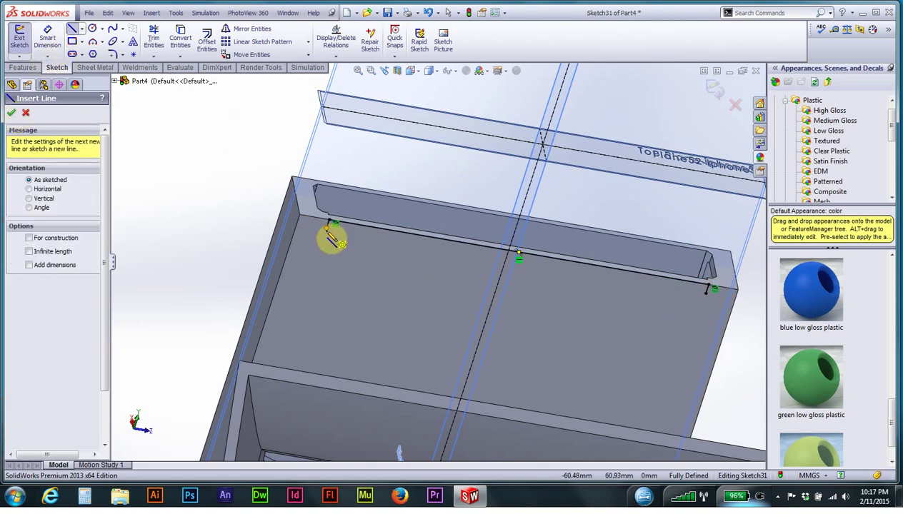
- Draw a horizontal line between the left and right ends, then delete the driven 1.50 dimension
{"action": "left_click", "coordinate": [328, 227]}
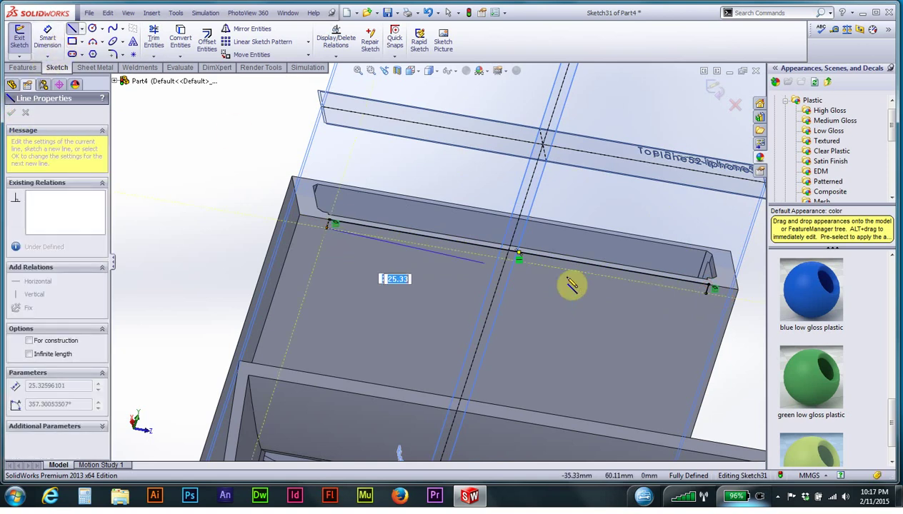
{"action": "double_click", "coordinate": [709, 289]}
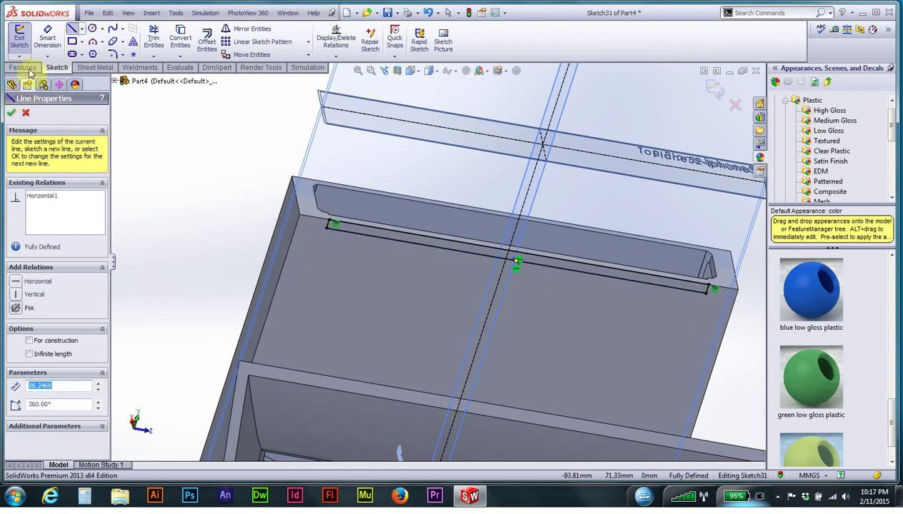
{"action": "left_click", "coordinate": [47, 38]}
{"action": "scroll", "coordinate": [359, 242], "scroll_direction": "down", "scroll_amount": 3}
{"action": "scroll", "coordinate": [386, 240], "scroll_direction": "down", "scroll_amount": 2}
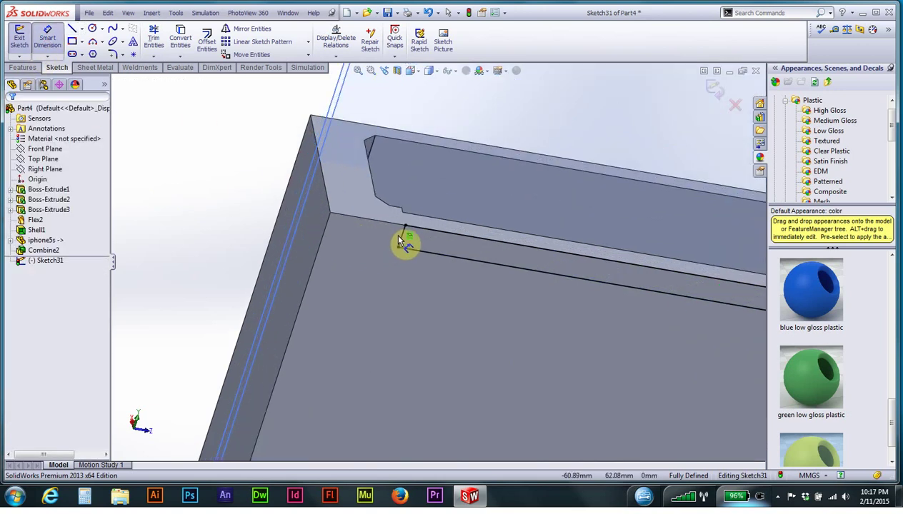
{"action": "left_click", "coordinate": [402, 239]}
{"action": "left_click", "coordinate": [228, 201]}
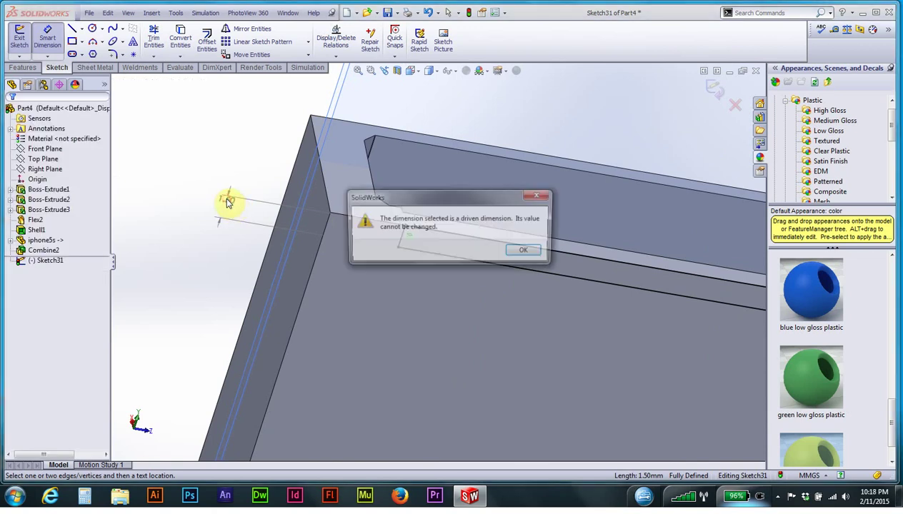
{"action": "left_click", "coordinate": [543, 197]}
{"action": "key", "text": "Escape"}
{"action": "left_click", "coordinate": [229, 201]}
{"action": "key", "text": "Delete"}
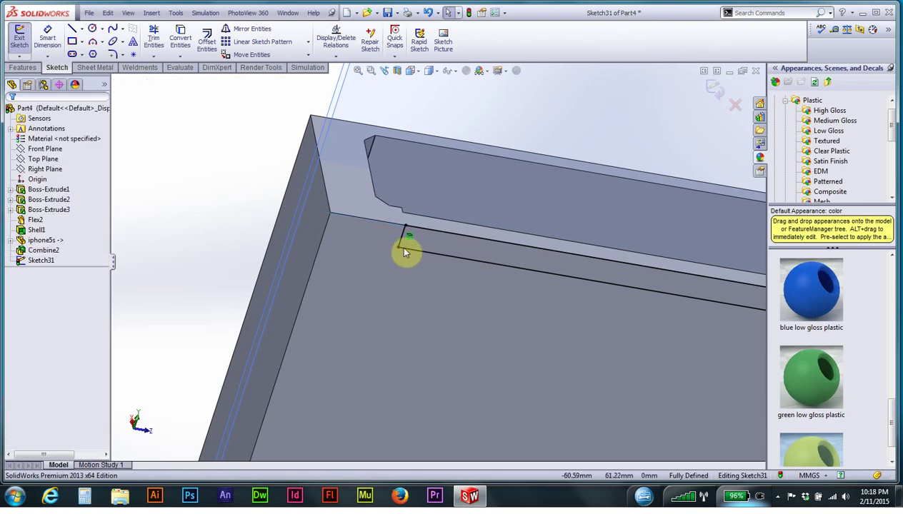
- Extend both short side lines down the back wall and delete the over-defined red line
{"action": "left_click", "coordinate": [398, 243]}
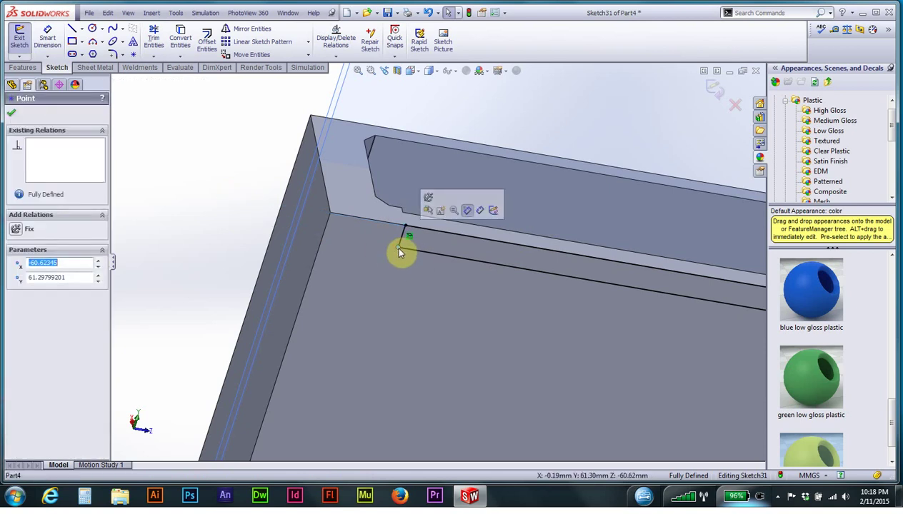
{"action": "mouse_move", "coordinate": [394, 245]}
{"action": "left_mouse_down"}
{"action": "mouse_move", "coordinate": [383, 297]}
{"action": "mouse_move", "coordinate": [397, 328]}
{"action": "left_mouse_up"}
{"action": "middle_click_drag", "start_coordinate": [397, 329], "coordinate": [572, 308]}
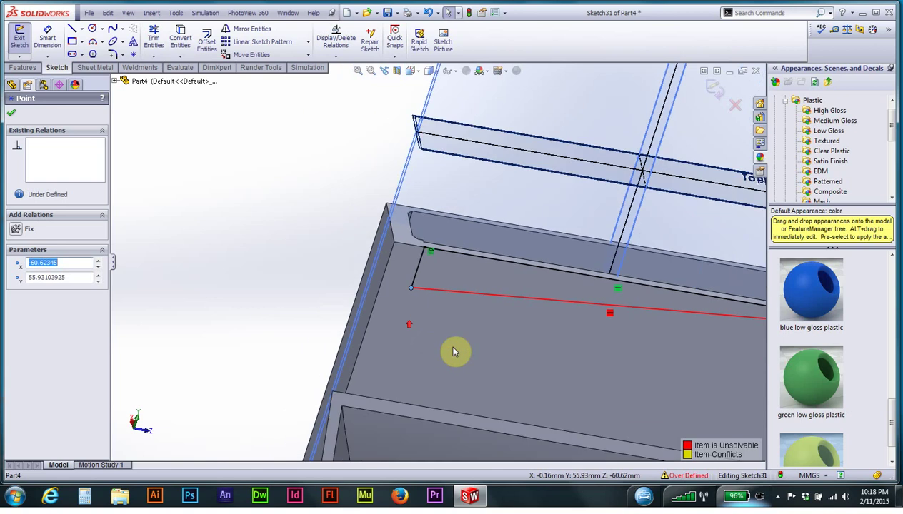
{"action": "scroll", "coordinate": [607, 286], "scroll_direction": "down", "scroll_amount": 3}
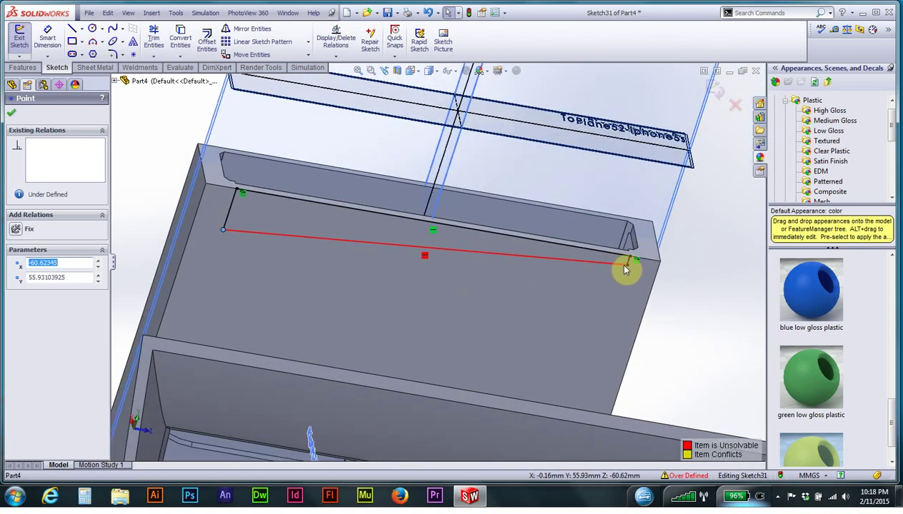
{"action": "left_click_drag", "start_coordinate": [627, 268], "coordinate": [617, 313]}
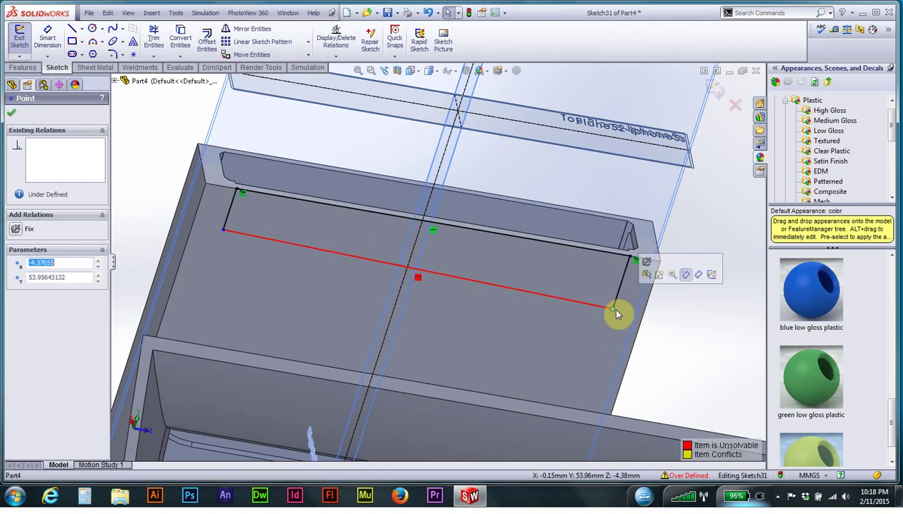
{"action": "left_click", "coordinate": [391, 268]}
{"action": "key", "text": "Delete"}
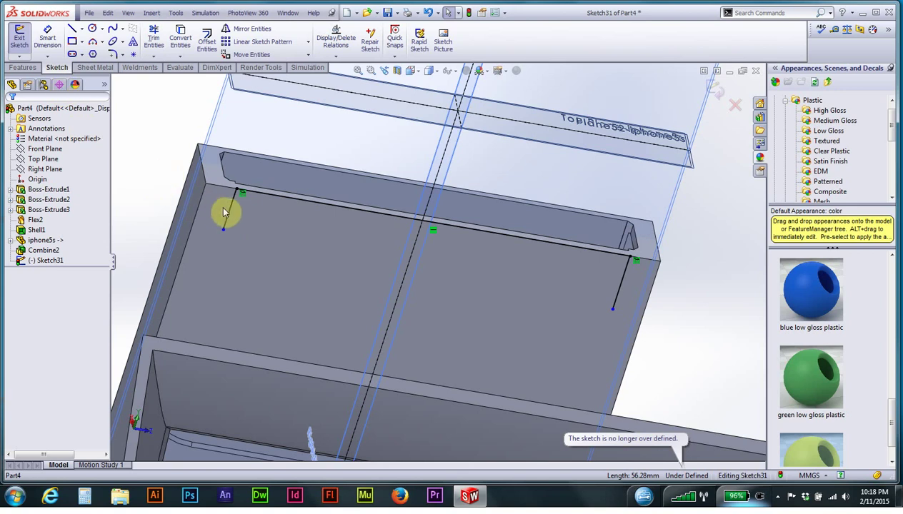
- Make the left and right short side lines construction lines
{"action": "left_click", "coordinate": [229, 214]}
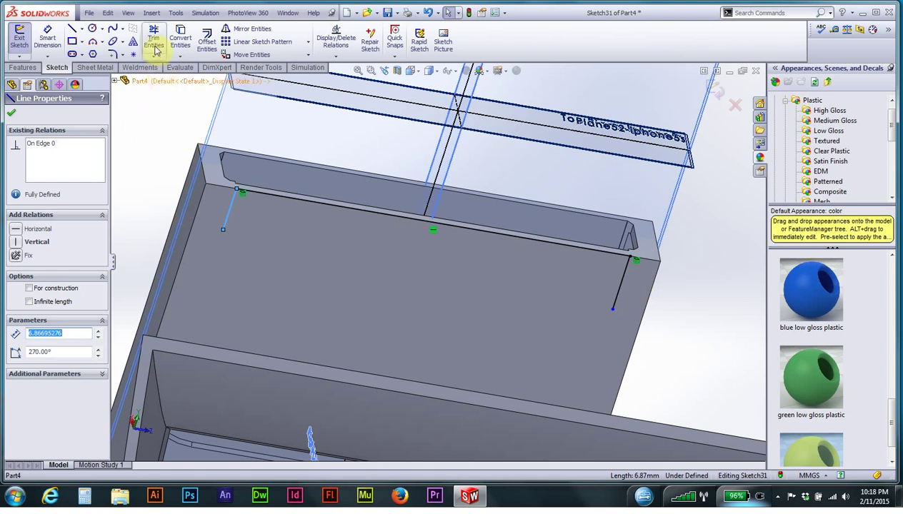
{"action": "left_click", "coordinate": [29, 288]}
{"action": "left_click", "coordinate": [624, 271]}
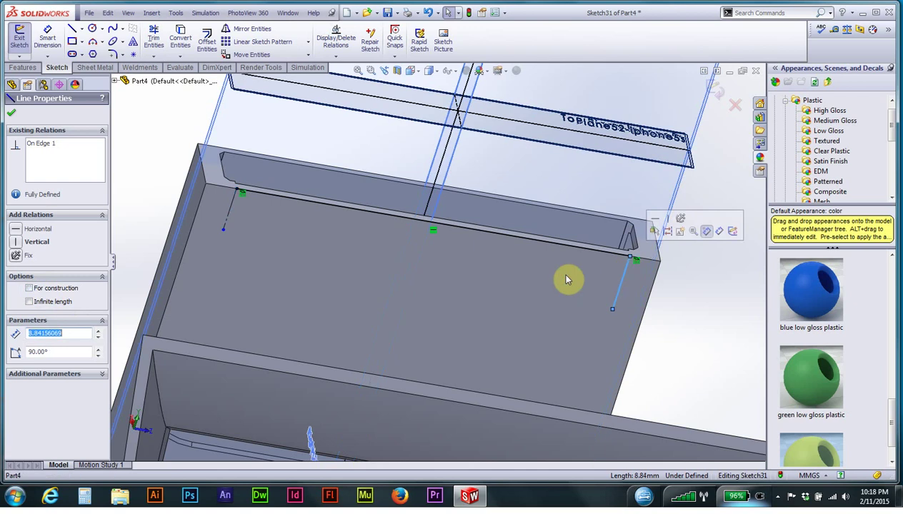
{"action": "left_click", "coordinate": [29, 288]}
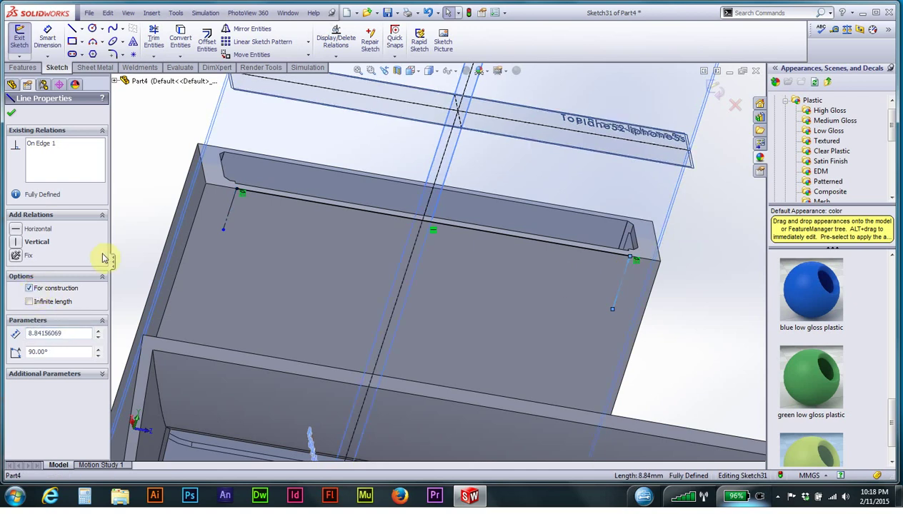
{"action": "left_click", "coordinate": [12, 115]}
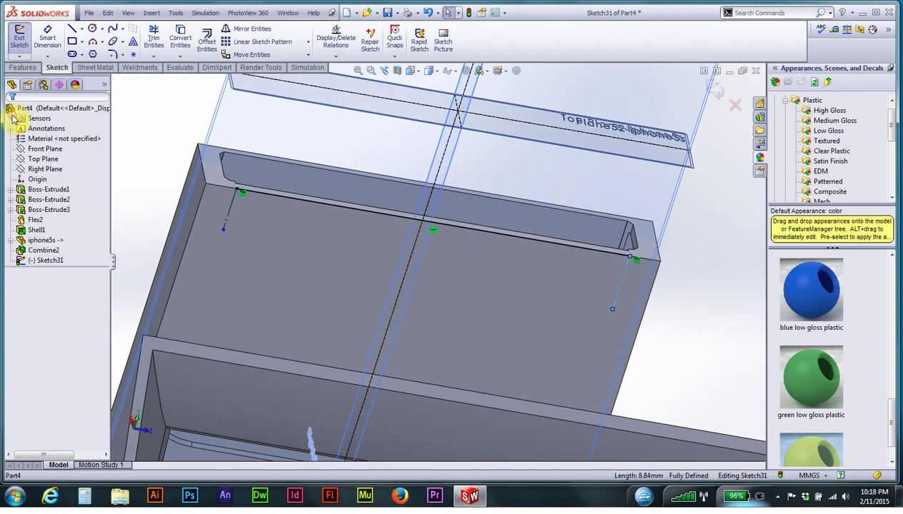
{"action": "left_click", "coordinate": [179, 114]}
{"action": "scroll", "coordinate": [228, 221], "scroll_direction": "down", "scroll_amount": 2}
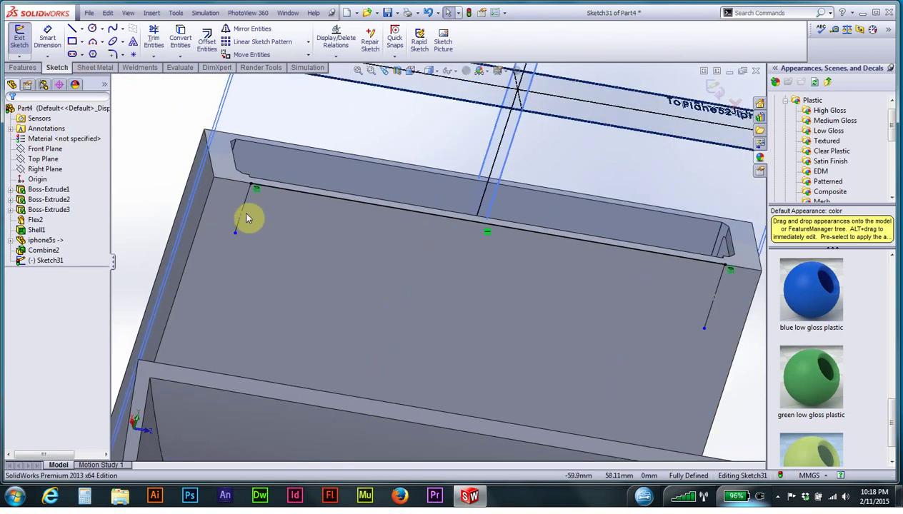
{"action": "left_click", "coordinate": [243, 208]}
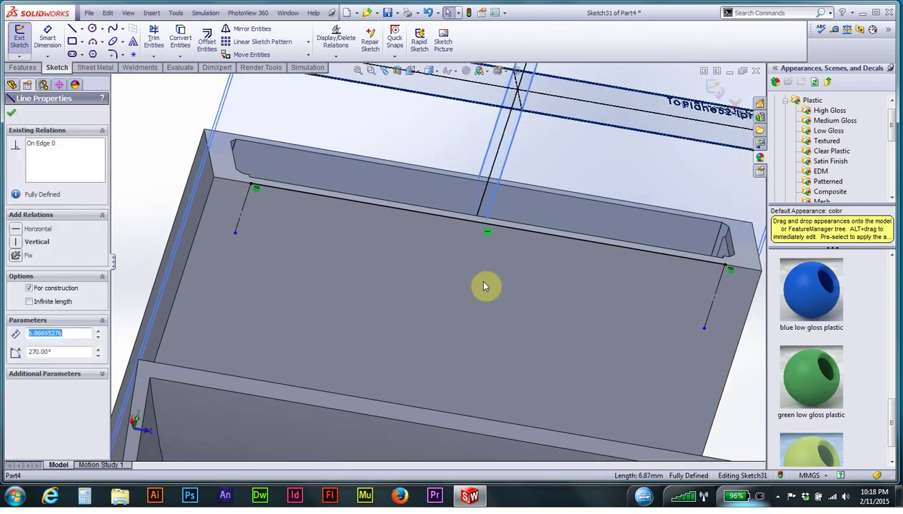
{"action": "left_click", "coordinate": [166, 99]}
- Offset the left short line 5 mm inward and delete its offset dimension
{"action": "left_click", "coordinate": [207, 40]}
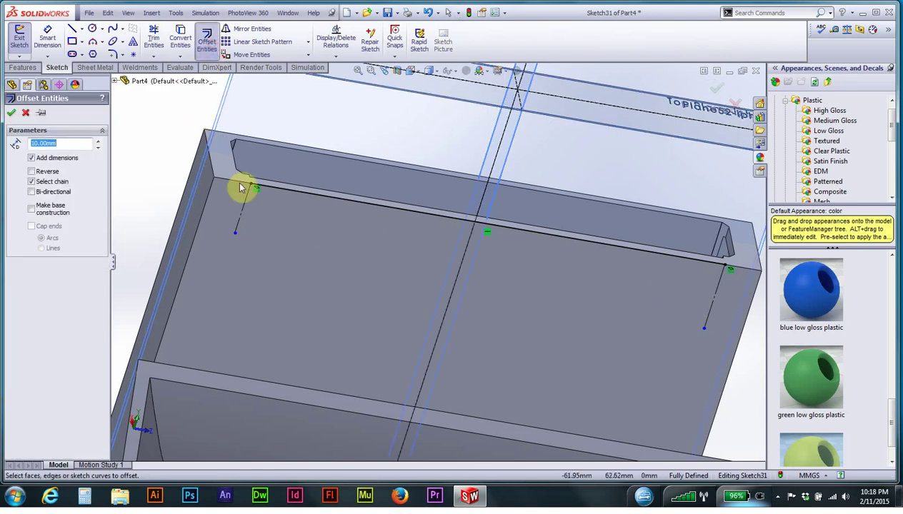
{"action": "left_click", "coordinate": [246, 206]}
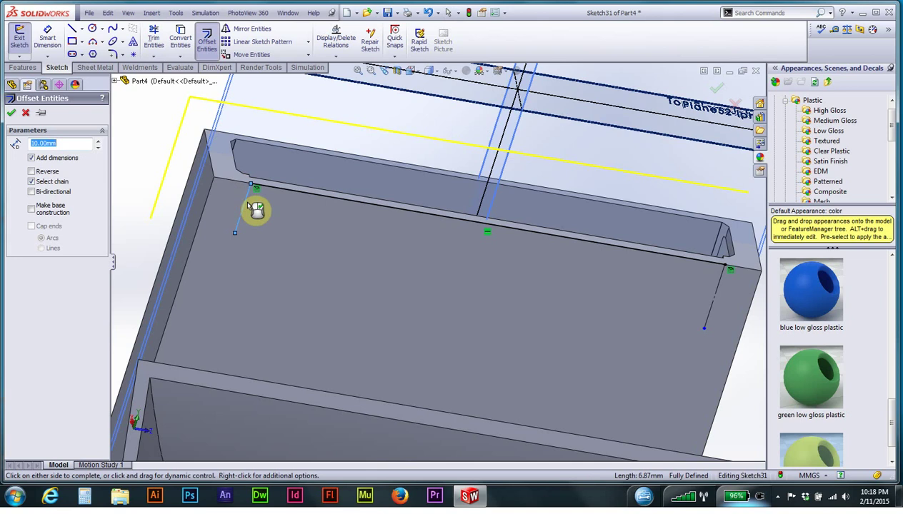
{"action": "left_click", "coordinate": [32, 183]}
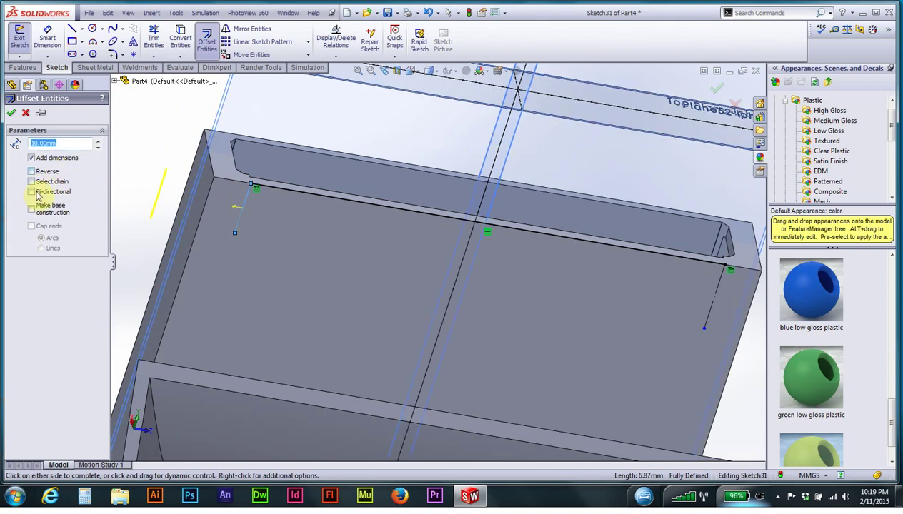
{"action": "left_click", "coordinate": [31, 173]}
{"action": "type", "text": "5"}
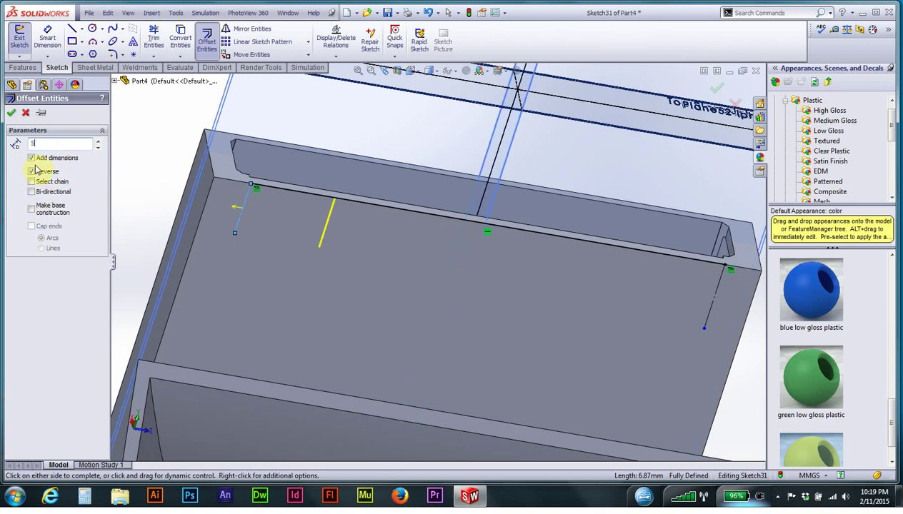
{"action": "left_click", "coordinate": [134, 164]}
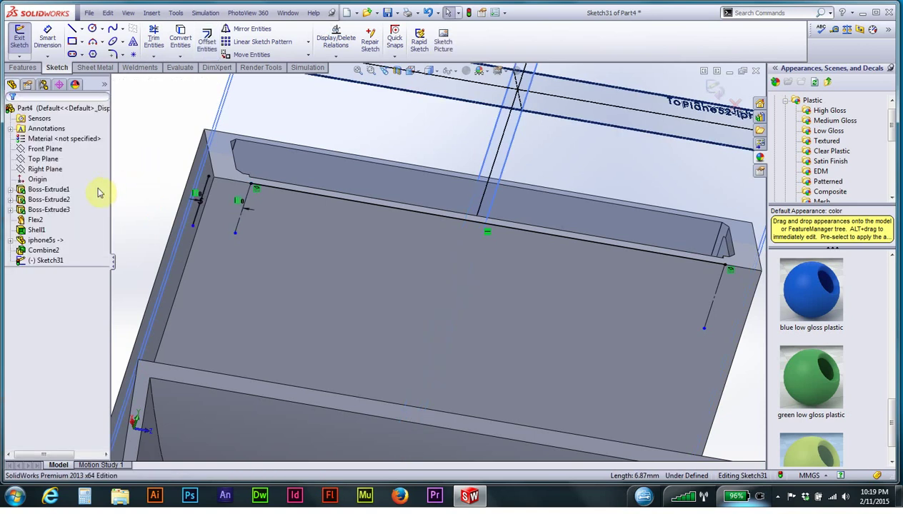
{"action": "left_click", "coordinate": [198, 212]}
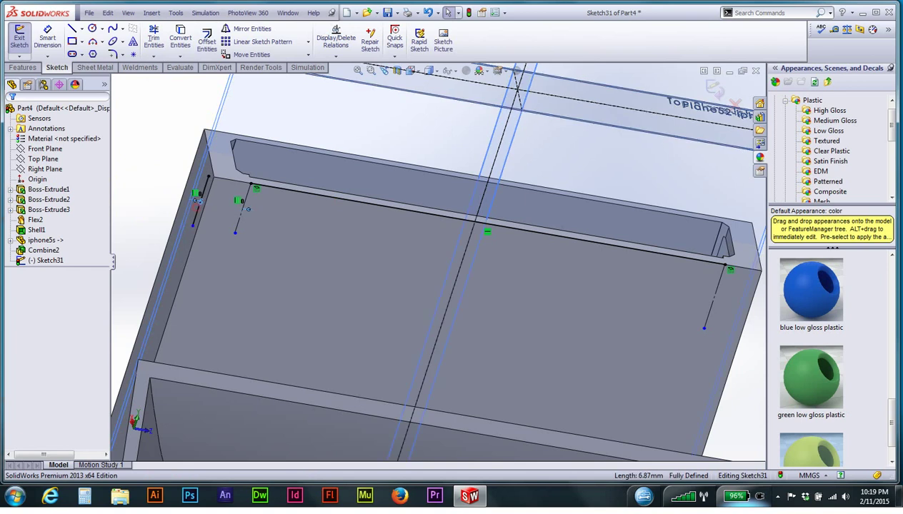
{"action": "key", "text": "Delete"}
{"action": "left_click", "coordinate": [199, 208]}
{"action": "key", "text": "Escape"}
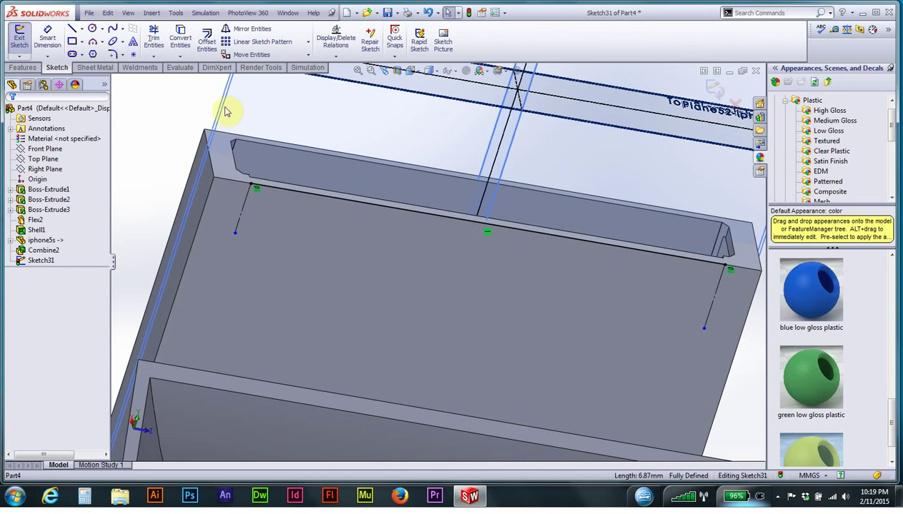
- Offset both short side lines 5 mm inward with the direction reversed
{"action": "left_click", "coordinate": [207, 42]}
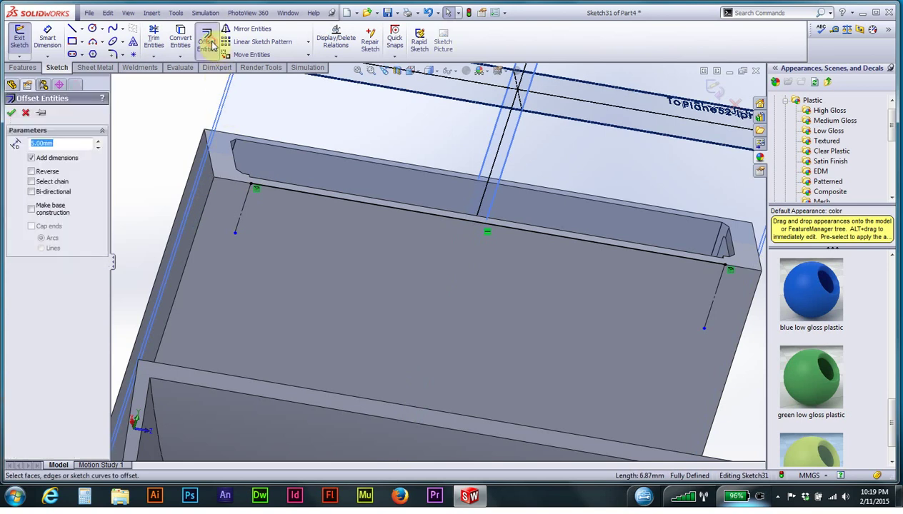
{"action": "left_click", "coordinate": [244, 213]}
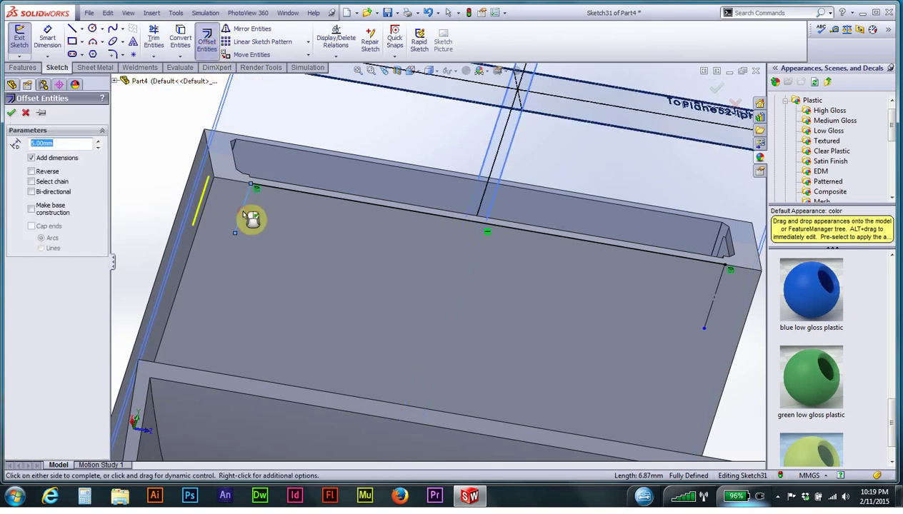
{"action": "left_click", "coordinate": [32, 172]}
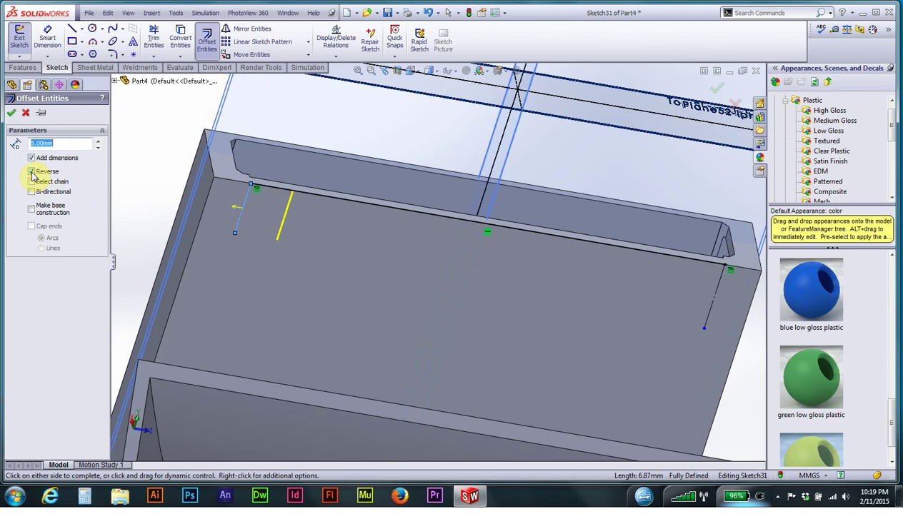
{"action": "left_click", "coordinate": [712, 305]}
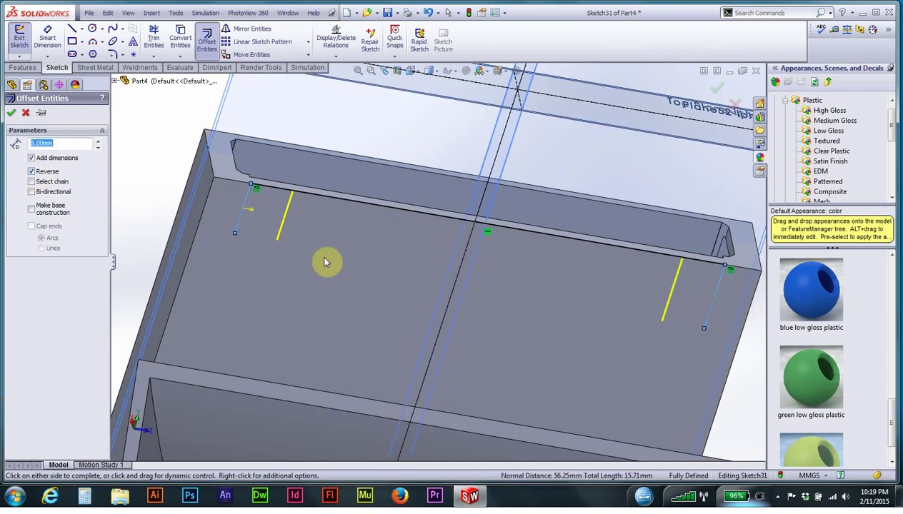
{"action": "left_click", "coordinate": [11, 113]}
- Delete the original left short line and the long top line
{"action": "scroll", "coordinate": [300, 209], "scroll_direction": "down", "scroll_amount": 3}
{"action": "left_click", "coordinate": [275, 188]}
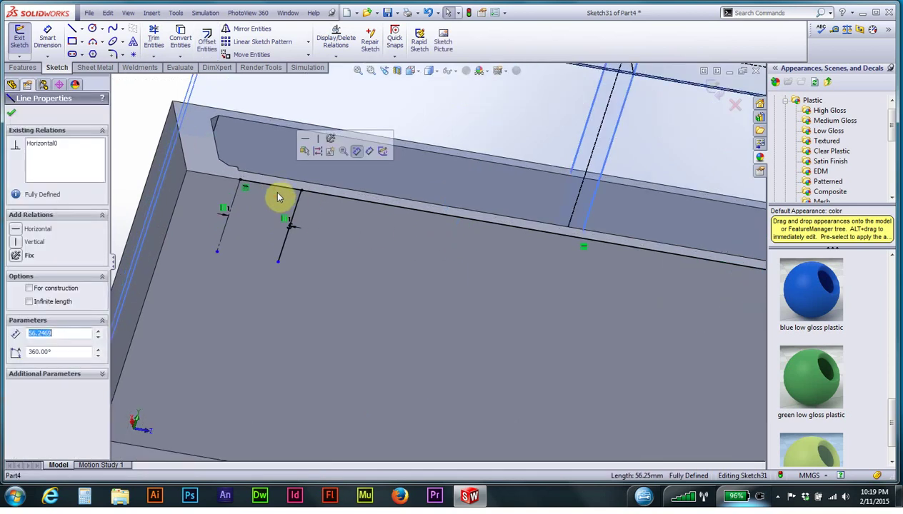
{"action": "left_click", "coordinate": [346, 100]}
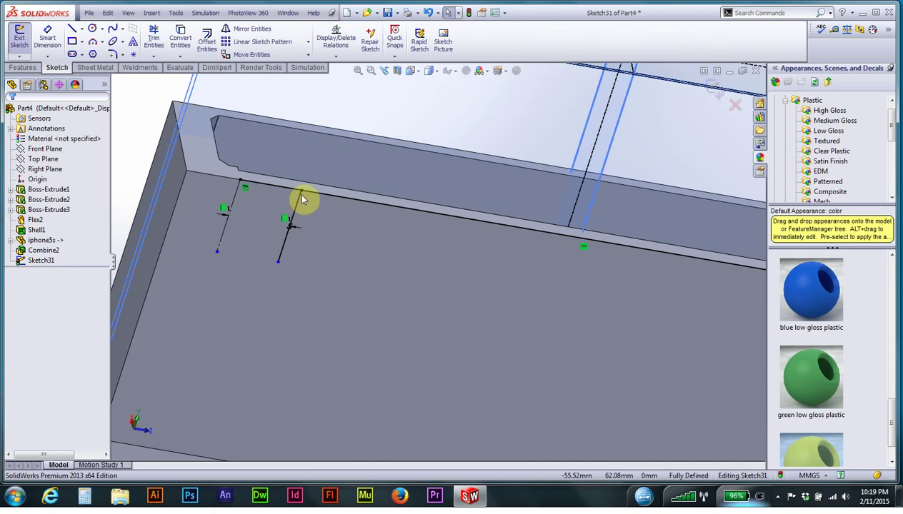
{"action": "left_click", "coordinate": [225, 219]}
{"action": "key", "text": "Delete"}
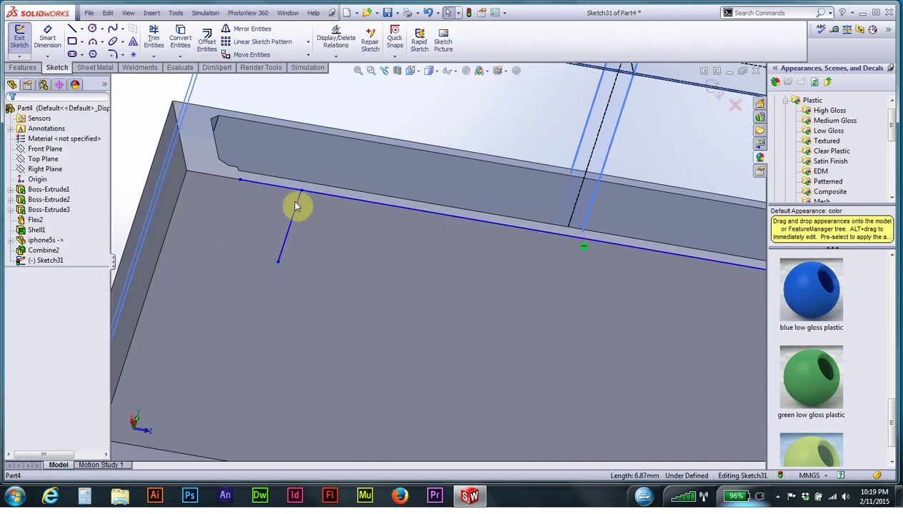
{"action": "left_click", "coordinate": [272, 186]}
{"action": "key", "text": "Delete"}
{"action": "scroll", "coordinate": [365, 227], "scroll_direction": "up", "scroll_amount": 3}
- Delete the original right short line and draw a line joining the two side lines' tops
{"action": "left_click", "coordinate": [713, 299]}
{"action": "key", "text": "Delete"}
{"action": "key", "text": "Delete"}
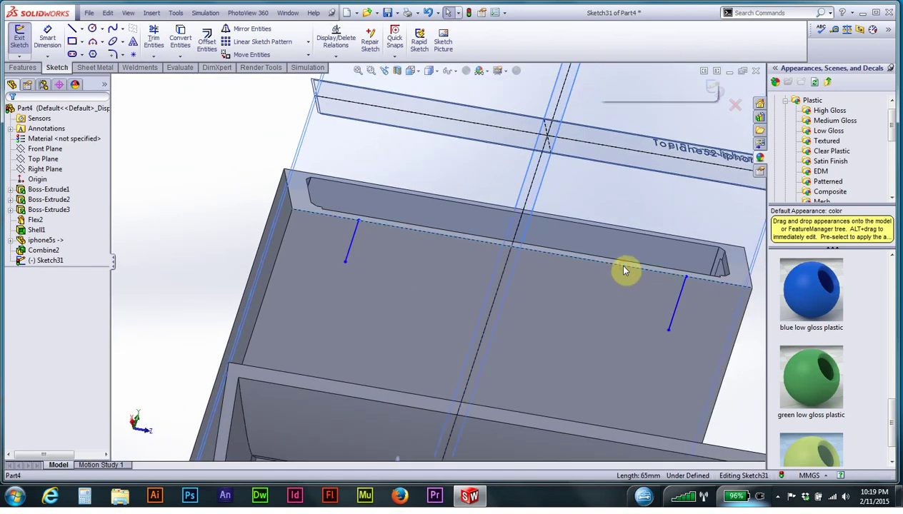
{"action": "left_click", "coordinate": [73, 30]}
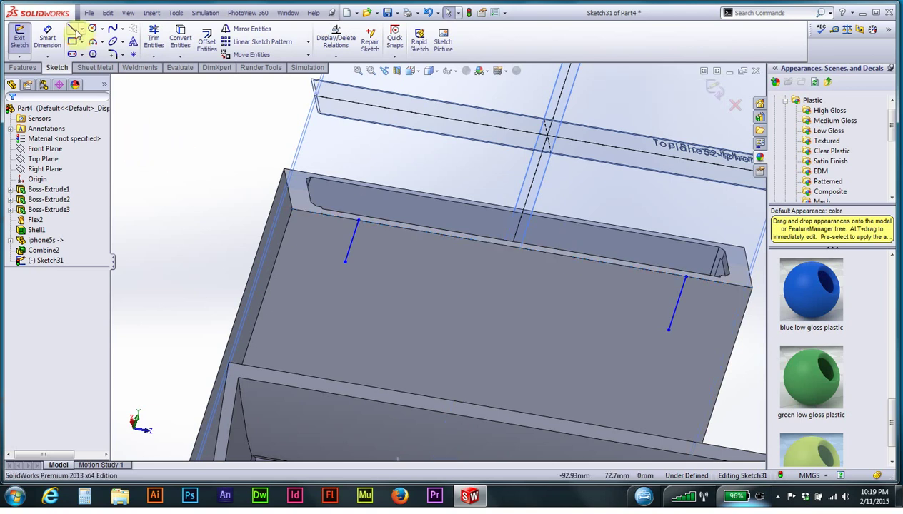
{"action": "left_click", "coordinate": [358, 222]}
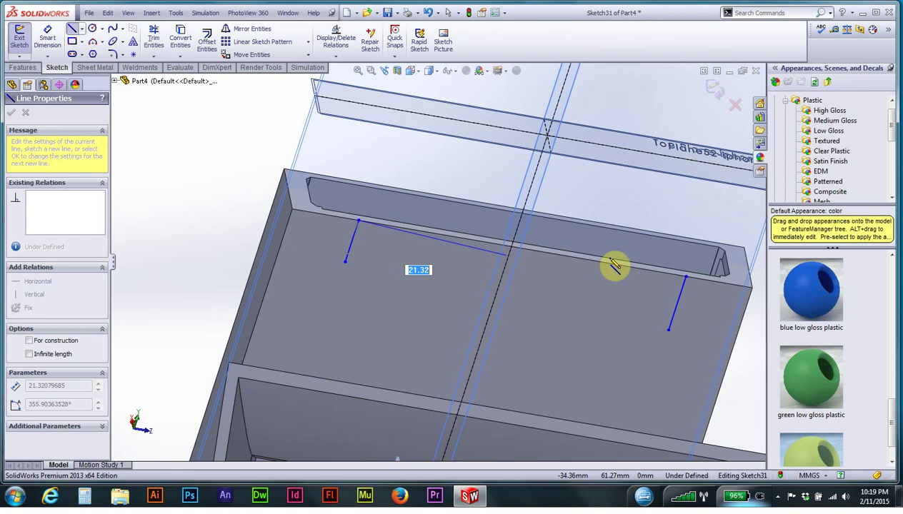
{"action": "left_click", "coordinate": [685, 276]}
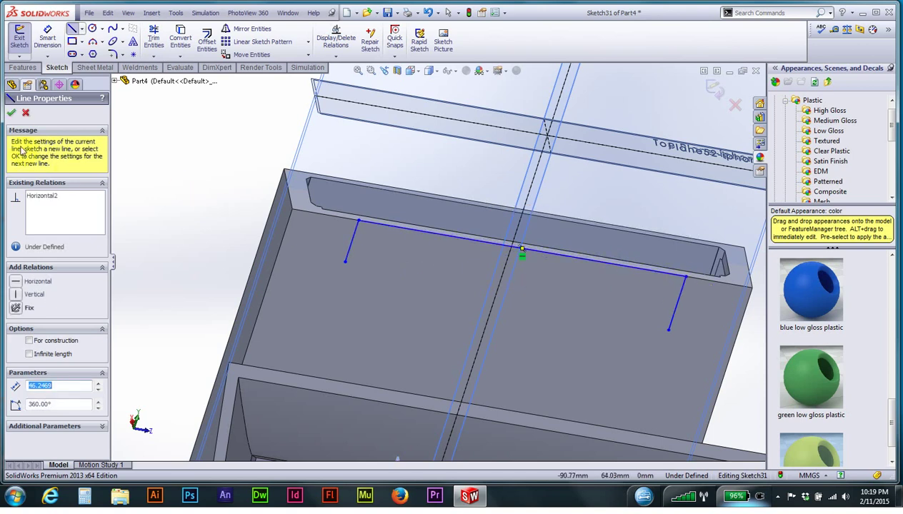
{"action": "left_click", "coordinate": [13, 114]}
- Try a 50 mm dimension on the left line, undo it, and delete the leftover 6.87 dimension
{"action": "left_click", "coordinate": [44, 36]}
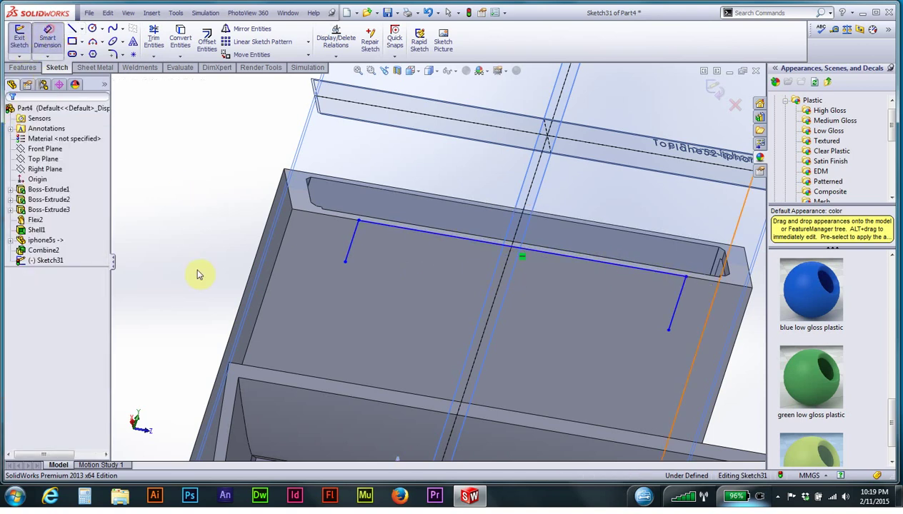
{"action": "left_click", "coordinate": [350, 249]}
{"action": "left_click", "coordinate": [336, 251]}
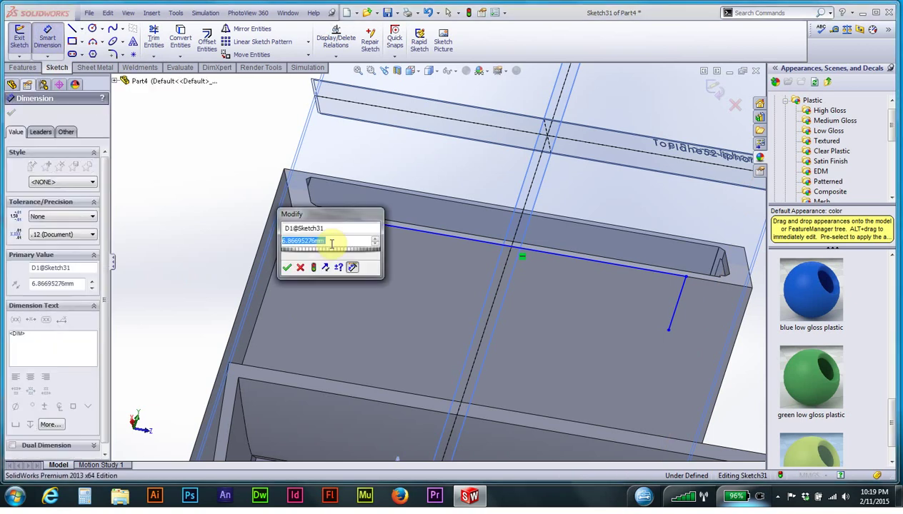
{"action": "type", "text": "50"}
{"action": "key", "text": "Return"}
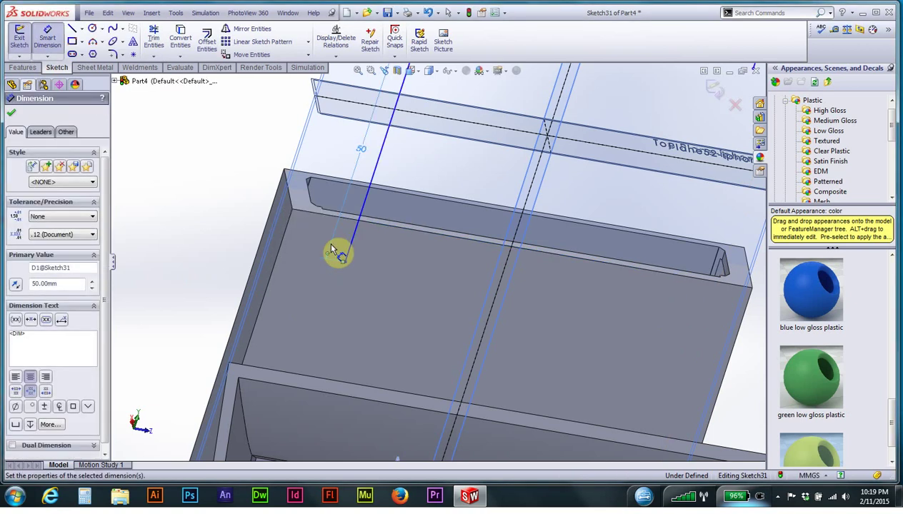
{"action": "scroll", "coordinate": [379, 287], "scroll_direction": "up", "scroll_amount": 2}
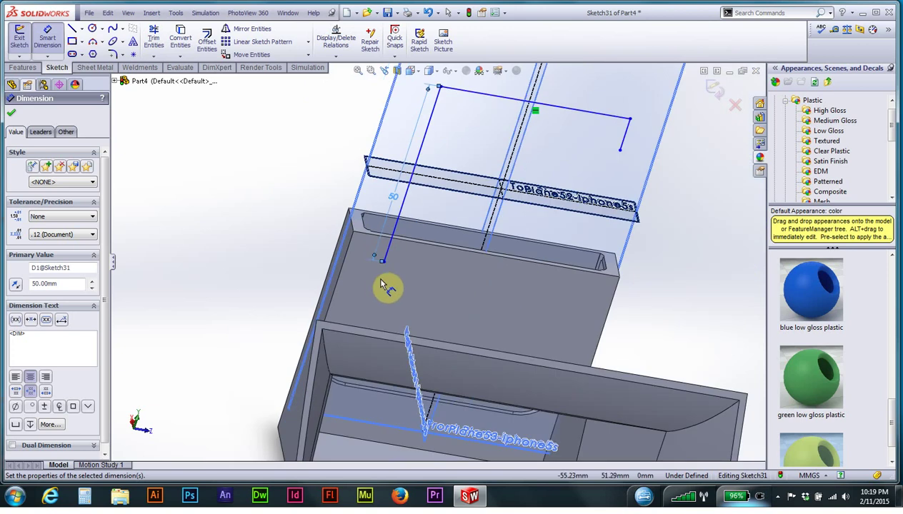
{"action": "key", "text": "ctrl+z"}
{"action": "scroll", "coordinate": [389, 279], "scroll_direction": "down", "scroll_amount": 2}
{"action": "scroll", "coordinate": [395, 277], "scroll_direction": "down", "scroll_amount": 2}
{"action": "left_click", "coordinate": [377, 240]}
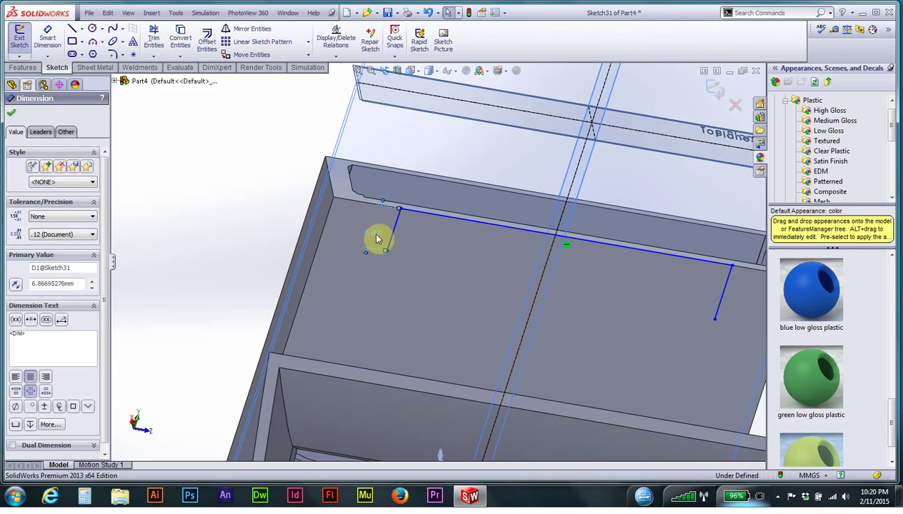
{"action": "key", "text": "Delete"}
- Add a Fix relation to both top endpoints of the side lines
{"action": "left_click", "coordinate": [401, 212]}
{"action": "middle_click_drag", "start_coordinate": [401, 212], "coordinate": [504, 256]}
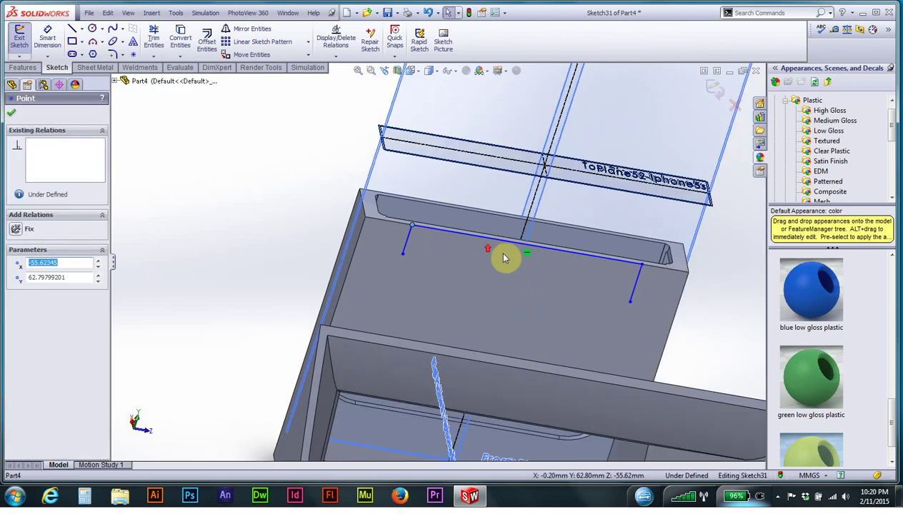
{"action": "left_click", "coordinate": [641, 266], "text": "ctrl"}
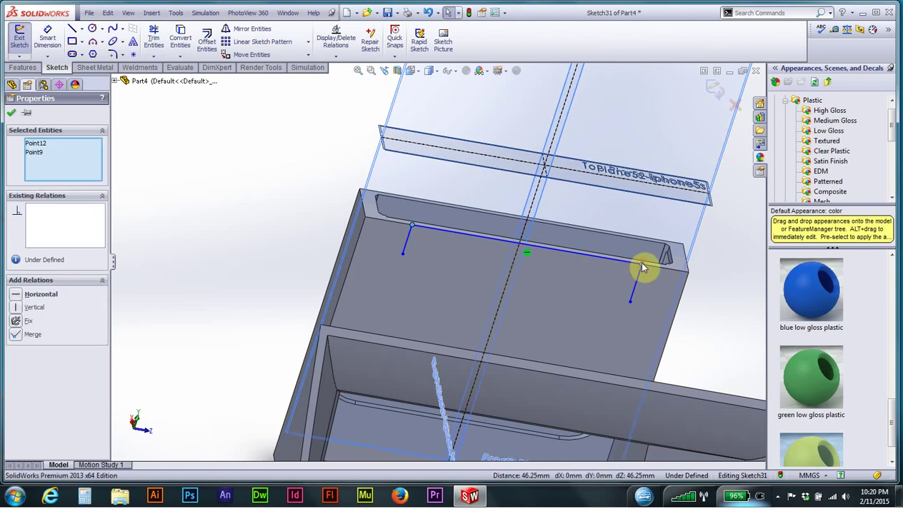
{"action": "left_click", "coordinate": [19, 323]}
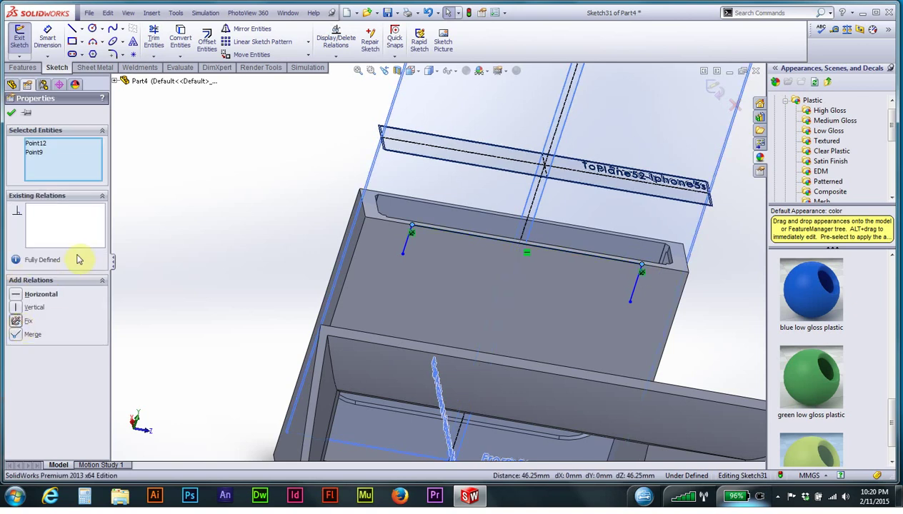
{"action": "left_click", "coordinate": [11, 112]}
- Dimension the left side line to 40 mm
{"action": "left_click", "coordinate": [47, 37]}
{"action": "left_click", "coordinate": [408, 250]}
{"action": "left_click", "coordinate": [397, 251]}
{"action": "type", "text": "40"}
{"action": "key", "text": "Return"}
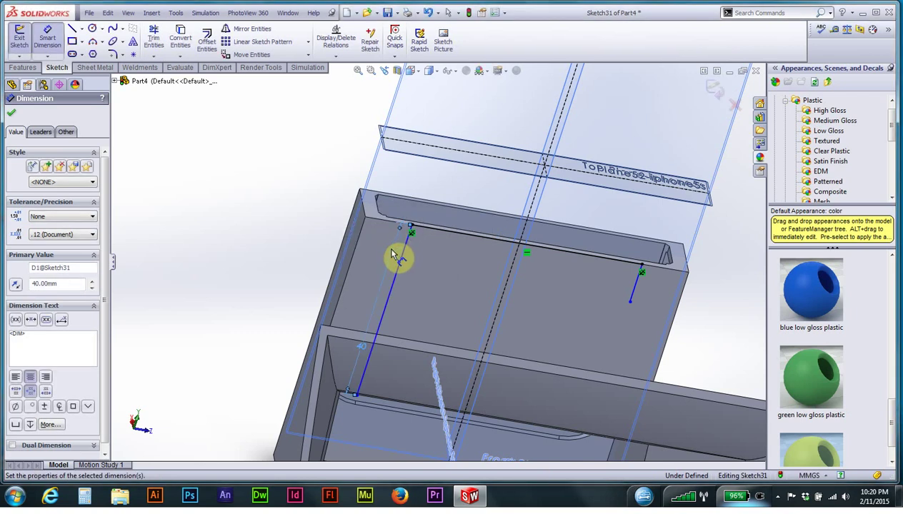
- Change the left line's dimension to 30 mm and dimension the right line to 30 mm
{"action": "double_click", "coordinate": [362, 348]}
{"action": "type", "text": "35"}
{"action": "key", "text": "Return"}
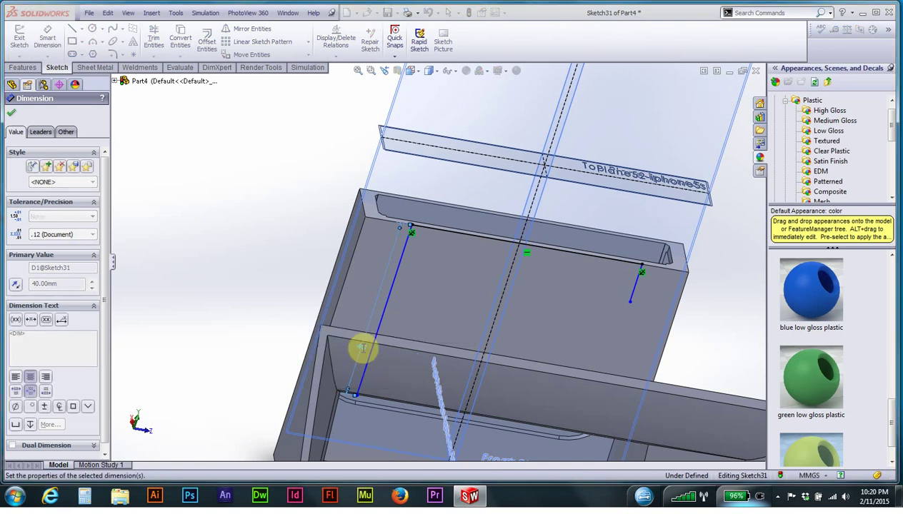
{"action": "mouse_move", "coordinate": [489, 304]}
{"action": "middle_mouse_down"}
{"action": "mouse_move", "coordinate": [437, 327]}
{"action": "mouse_move", "coordinate": [447, 324]}
{"action": "mouse_move", "coordinate": [384, 327]}
{"action": "middle_mouse_up"}
{"action": "double_click", "coordinate": [379, 326]}
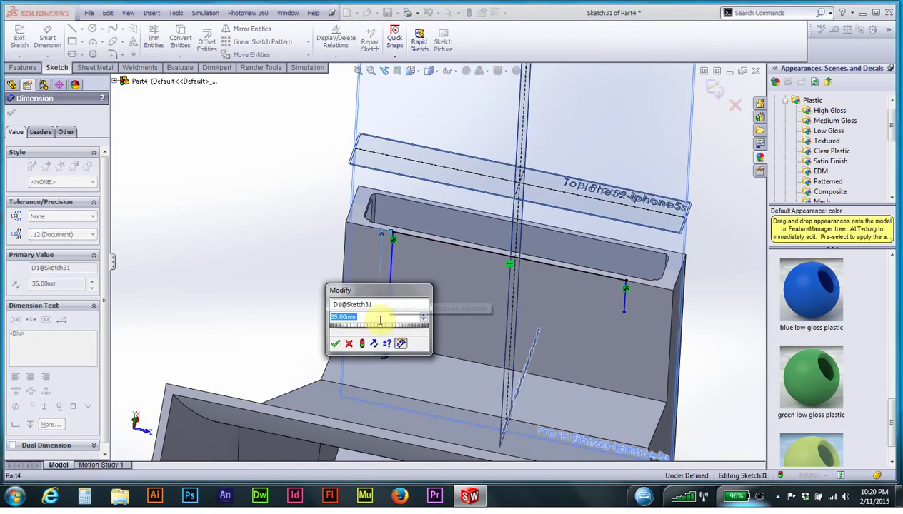
{"action": "type", "text": "30"}
{"action": "key", "text": "Return"}
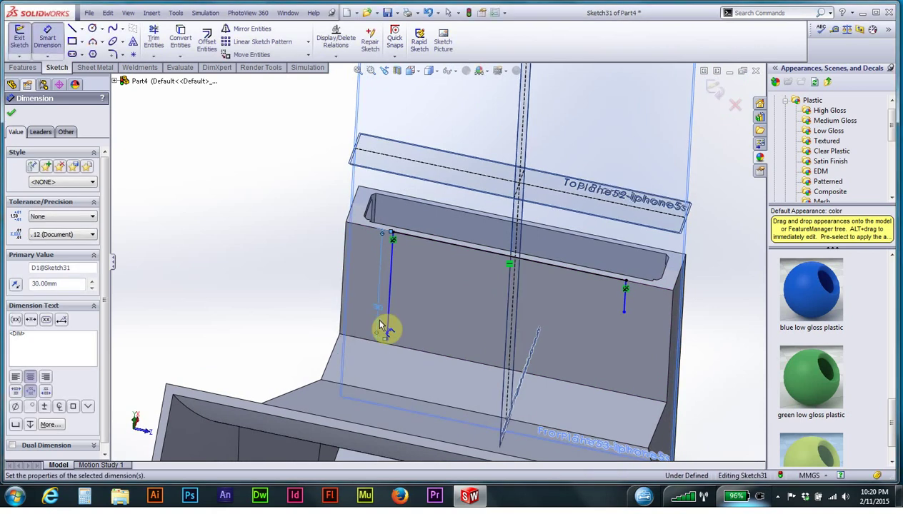
{"action": "left_click", "coordinate": [626, 289]}
{"action": "left_click", "coordinate": [614, 306]}
{"action": "type", "text": "30"}
{"action": "key", "text": "Return"}
{"action": "left_click", "coordinate": [13, 115]}
- Draw a bottom line joining the side lines' lower ends to close the rectangle
{"action": "left_click", "coordinate": [73, 32]}
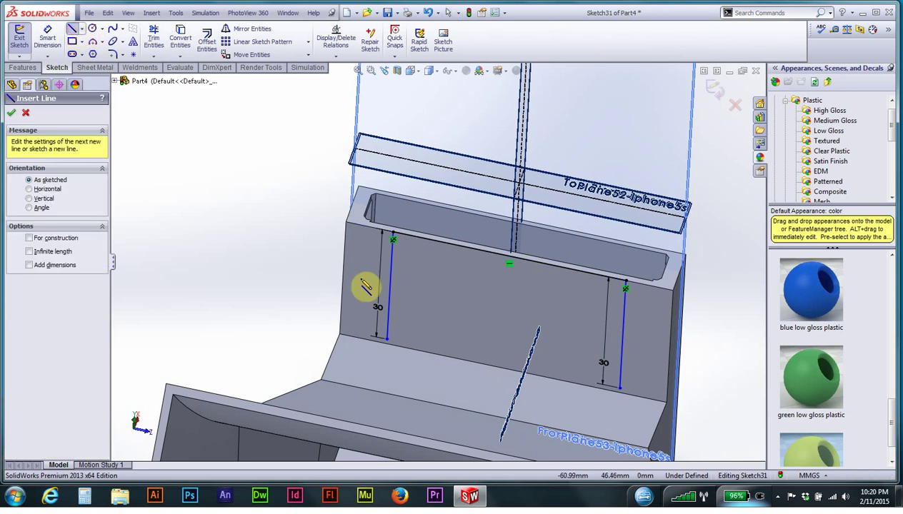
{"action": "left_click", "coordinate": [388, 340]}
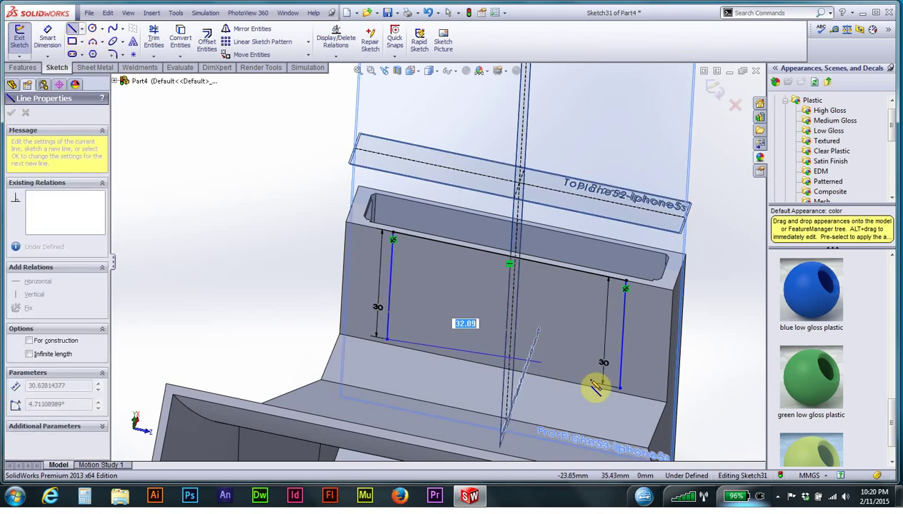
{"action": "left_click", "coordinate": [622, 390]}
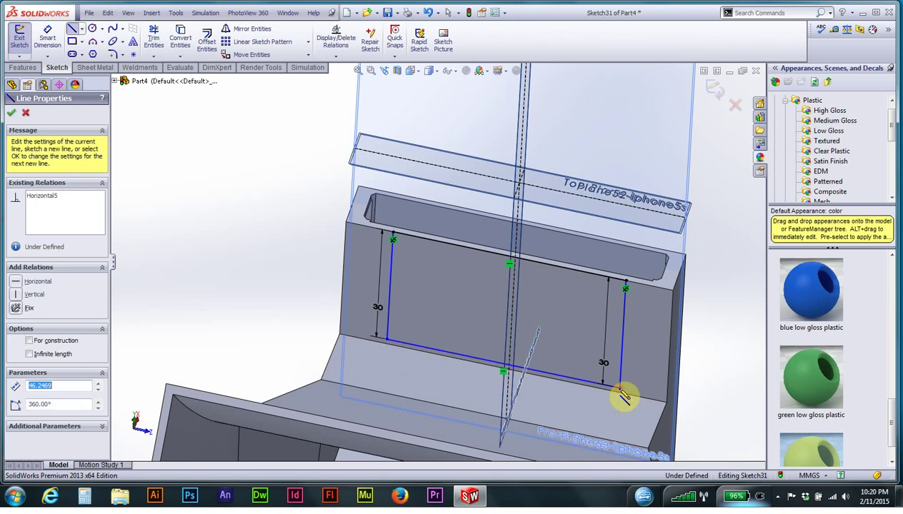
{"action": "left_click", "coordinate": [12, 114]}
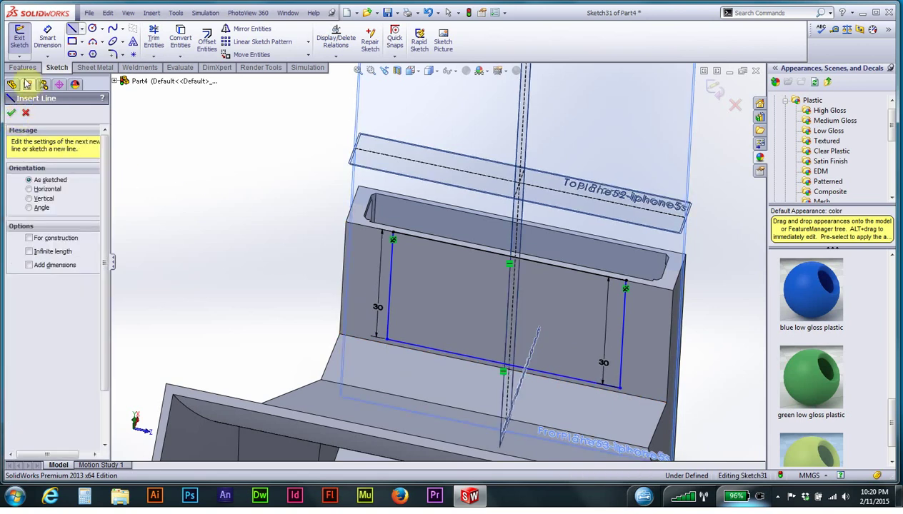
{"action": "left_click", "coordinate": [12, 113]}
{"action": "left_click", "coordinate": [25, 68]}
- Cut-extrude the rectangular sketch 5 mm deep into the back wall
{"action": "left_click", "coordinate": [168, 54]}
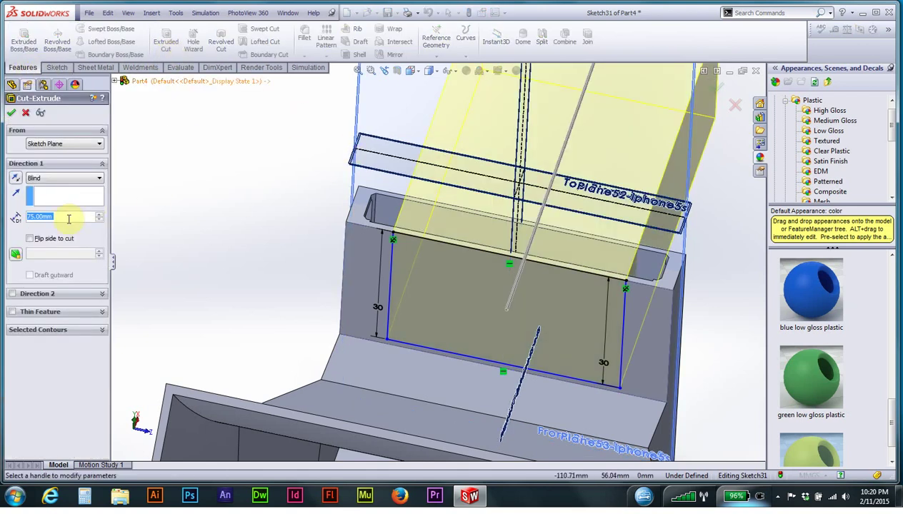
{"action": "type", "text": "5"}
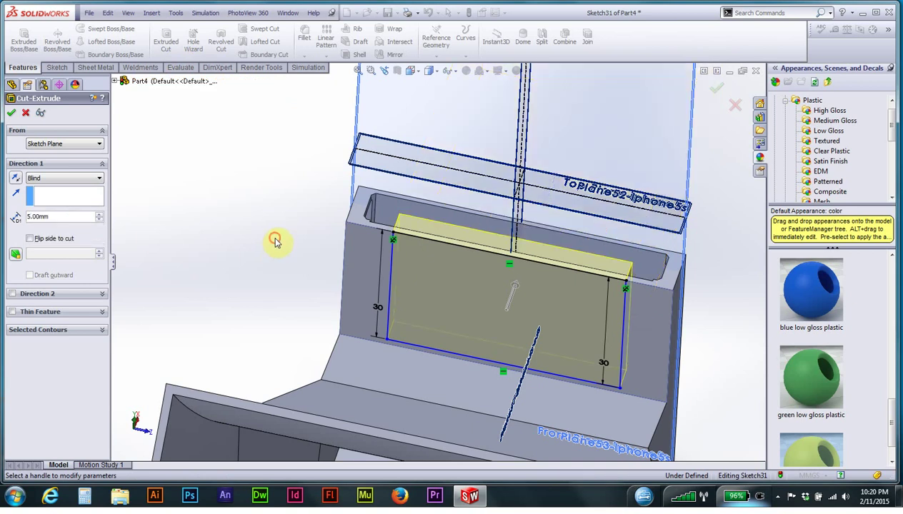
{"action": "mouse_move", "coordinate": [300, 262]}
{"action": "middle_mouse_down"}
{"action": "mouse_move", "coordinate": [256, 256]}
{"action": "mouse_move", "coordinate": [270, 260]}
{"action": "mouse_move", "coordinate": [242, 280]}
{"action": "mouse_move", "coordinate": [257, 239]}
{"action": "mouse_move", "coordinate": [312, 264]}
{"action": "mouse_move", "coordinate": [308, 302]}
{"action": "mouse_move", "coordinate": [278, 304]}
{"action": "mouse_move", "coordinate": [273, 319]}
{"action": "mouse_move", "coordinate": [284, 256]}
{"action": "mouse_move", "coordinate": [245, 240]}
{"action": "mouse_move", "coordinate": [317, 223]}
{"action": "mouse_move", "coordinate": [269, 192]}
{"action": "mouse_move", "coordinate": [201, 212]}
{"action": "mouse_move", "coordinate": [268, 292]}
{"action": "mouse_move", "coordinate": [328, 249]}
{"action": "mouse_move", "coordinate": [368, 262]}
{"action": "mouse_move", "coordinate": [368, 280]}
{"action": "middle_mouse_up"}
{"action": "left_click", "coordinate": [11, 114]}
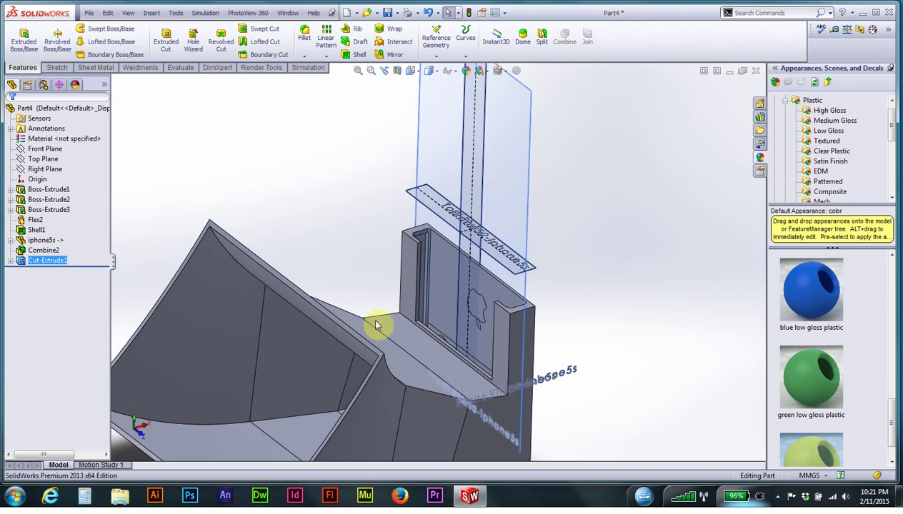
- Edit the Combine2 feature and accept its settings unchanged
{"action": "left_click", "coordinate": [51, 252]}
{"action": "right_click", "coordinate": [52, 252]}
{"action": "left_click", "coordinate": [60, 221]}
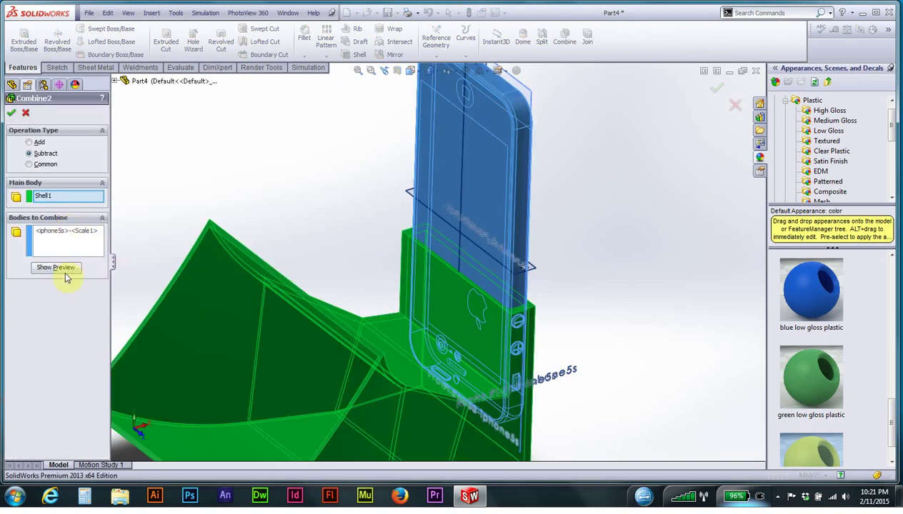
{"action": "left_click", "coordinate": [12, 112]}
- Return to isometric view and hide the reference planes
{"action": "key", "text": "ctrl+7"}
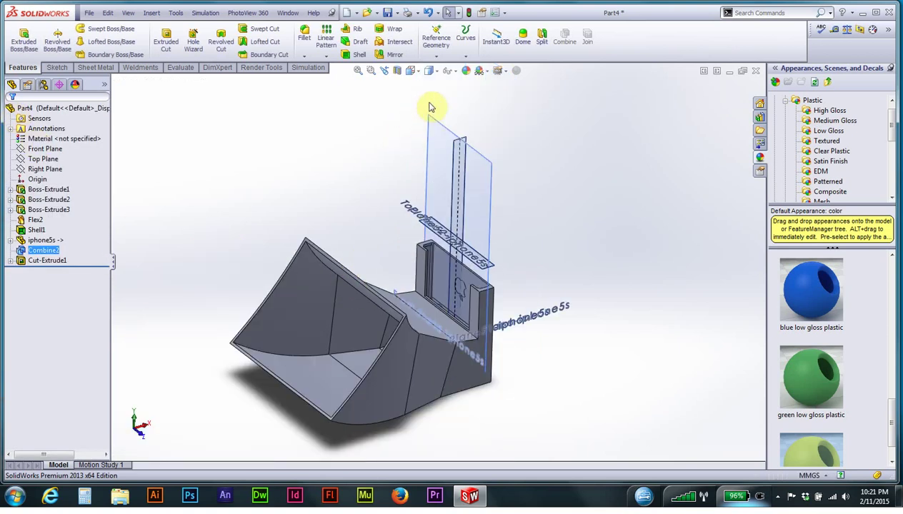
{"action": "left_click", "coordinate": [448, 74]}
{"action": "left_click", "coordinate": [448, 95]}
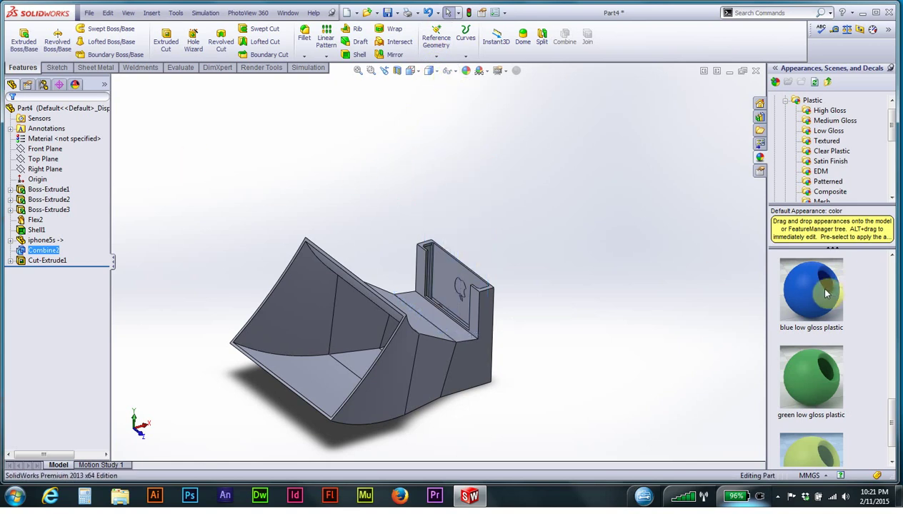
- Apply yellow medium gloss plastic to the whole stand
{"action": "left_click", "coordinate": [823, 123]}
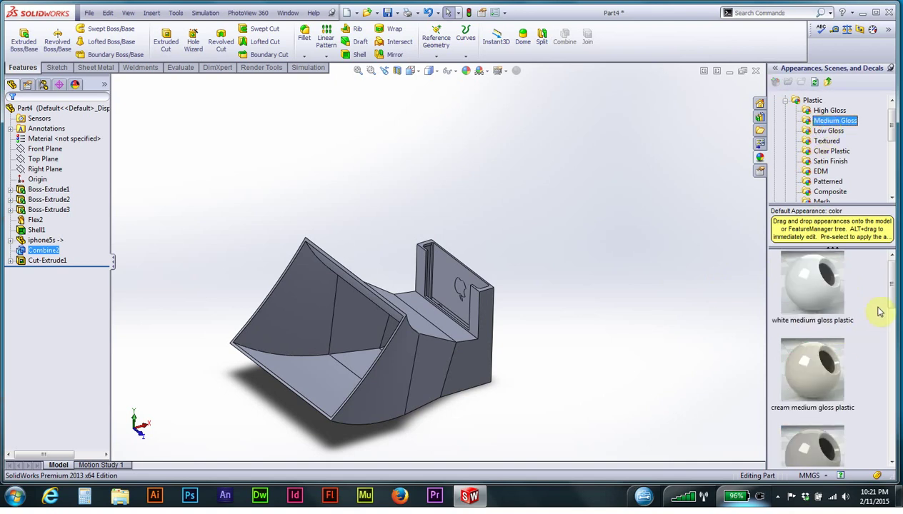
{"action": "scroll", "coordinate": [891, 295], "scroll_direction": "down", "scroll_amount": 2}
{"action": "scroll", "coordinate": [886, 357], "scroll_direction": "down", "scroll_amount": 3}
{"action": "scroll", "coordinate": [872, 429], "scroll_direction": "down", "scroll_amount": 2}
{"action": "mouse_move", "coordinate": [812, 421]}
{"action": "left_mouse_down"}
{"action": "mouse_move", "coordinate": [532, 363]}
{"action": "mouse_move", "coordinate": [398, 363]}
{"action": "left_mouse_up"}
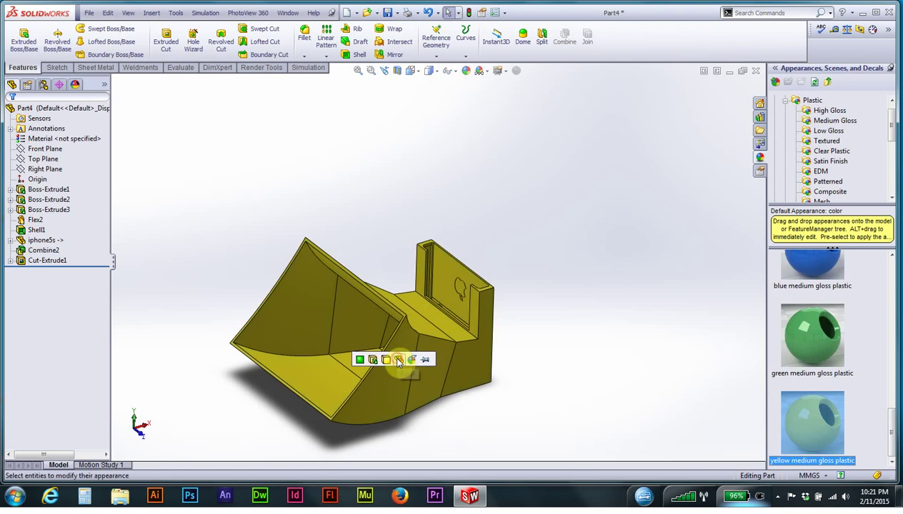
{"action": "left_click", "coordinate": [398, 360]}
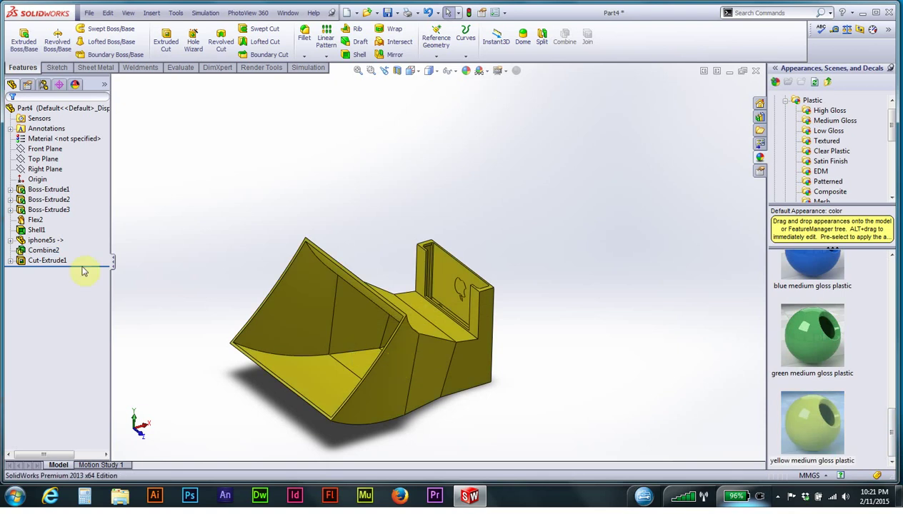
- Change the applied appearance colour from yellow to bright green
{"action": "left_click", "coordinate": [74, 86]}
{"action": "left_click", "coordinate": [11, 143]}
{"action": "double_click", "coordinate": [31, 154]}
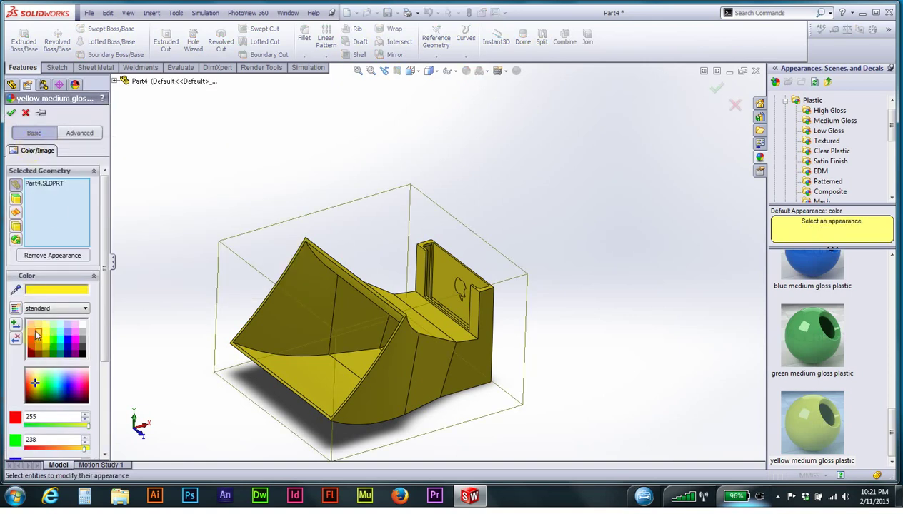
{"action": "left_click", "coordinate": [37, 328]}
{"action": "left_click", "coordinate": [34, 336]}
{"action": "left_click", "coordinate": [41, 342]}
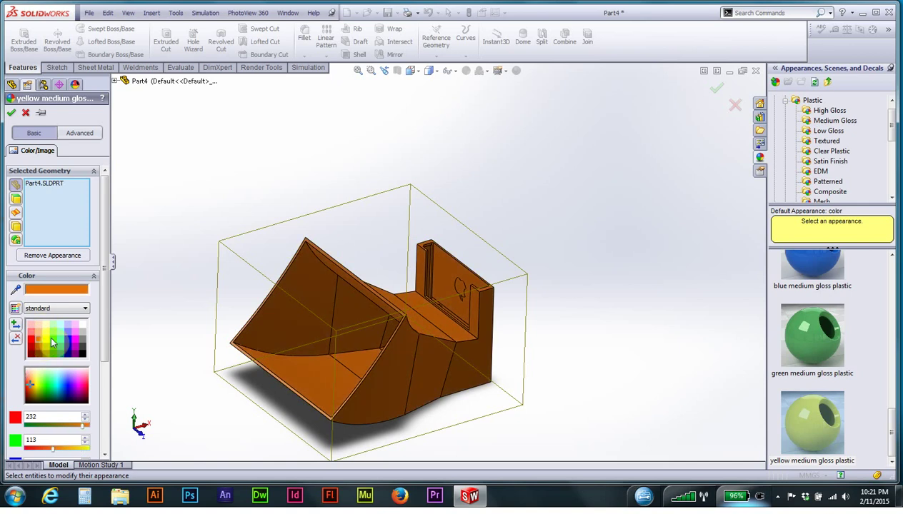
{"action": "left_click", "coordinate": [57, 336]}
{"action": "left_click", "coordinate": [56, 343]}
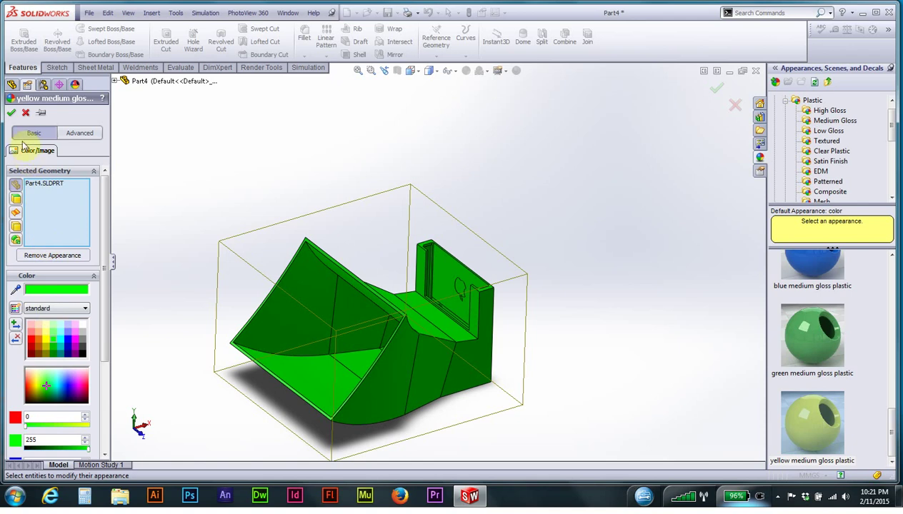
{"action": "left_click", "coordinate": [11, 113]}
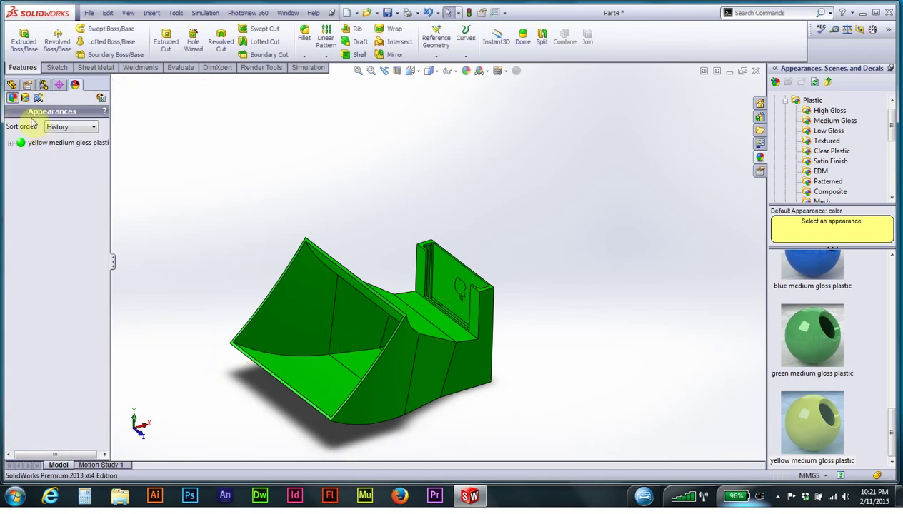
- Return to the feature history, clear the selection and start a fillet
{"action": "left_click", "coordinate": [13, 85]}
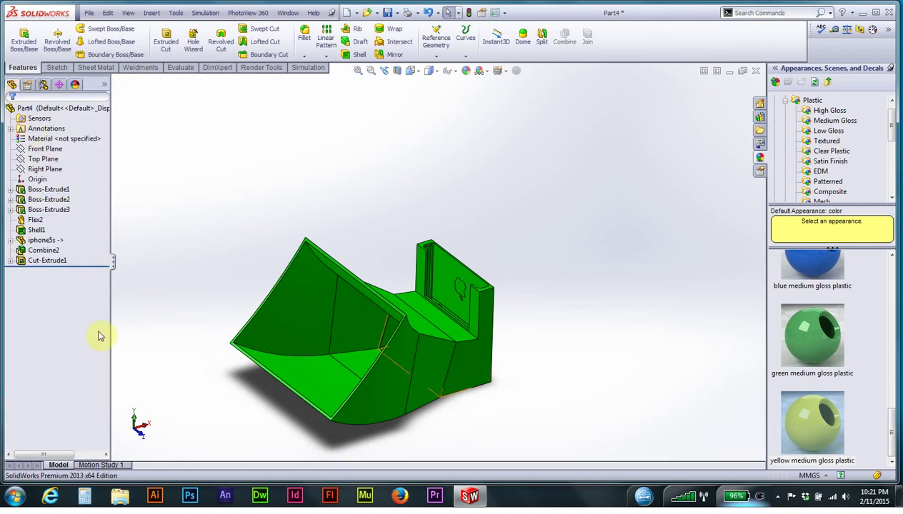
{"action": "left_click", "coordinate": [29, 262]}
{"action": "left_click", "coordinate": [353, 111]}
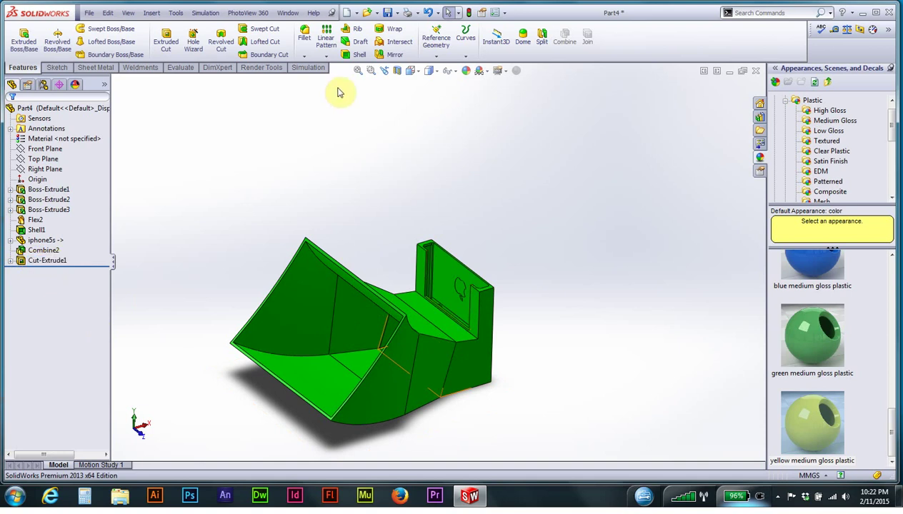
{"action": "left_click", "coordinate": [309, 39]}
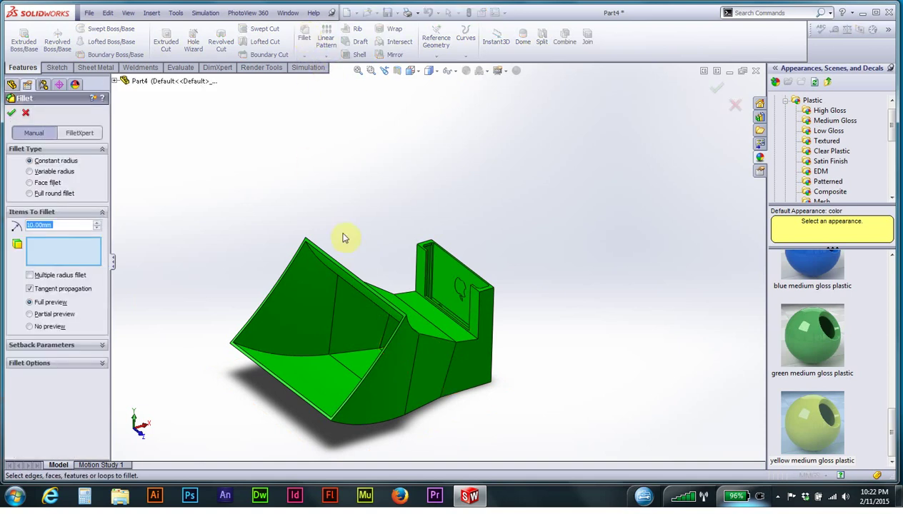
- Fillet a vertical back-wall edge and a long edge at 1 mm radius
{"action": "mouse_move", "coordinate": [400, 343]}
{"action": "middle_mouse_down"}
{"action": "mouse_move", "coordinate": [383, 353]}
{"action": "mouse_move", "coordinate": [333, 312]}
{"action": "mouse_move", "coordinate": [339, 339]}
{"action": "mouse_move", "coordinate": [503, 306]}
{"action": "middle_mouse_up"}
{"action": "left_click", "coordinate": [484, 284]}
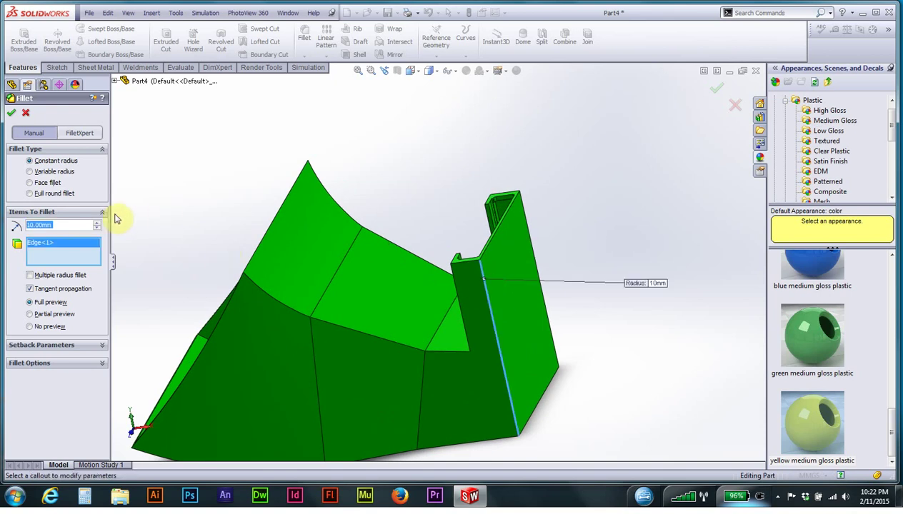
{"action": "type", "text": "1"}
{"action": "left_click", "coordinate": [443, 148]}
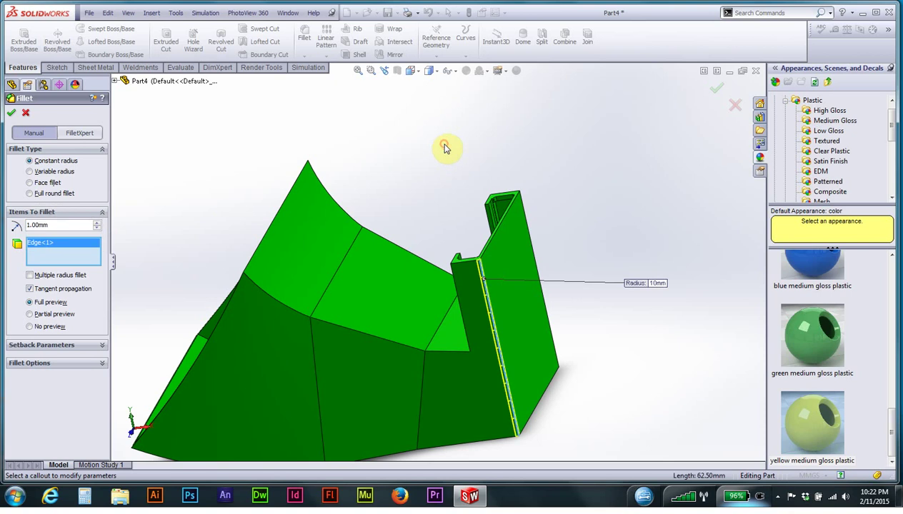
{"action": "mouse_move", "coordinate": [569, 228]}
{"action": "middle_mouse_down"}
{"action": "mouse_move", "coordinate": [534, 266]}
{"action": "mouse_move", "coordinate": [534, 238]}
{"action": "mouse_move", "coordinate": [550, 238]}
{"action": "mouse_move", "coordinate": [529, 284]}
{"action": "middle_mouse_up"}
{"action": "scroll", "coordinate": [504, 228], "scroll_direction": "down", "scroll_amount": 3}
{"action": "left_click", "coordinate": [491, 233]}
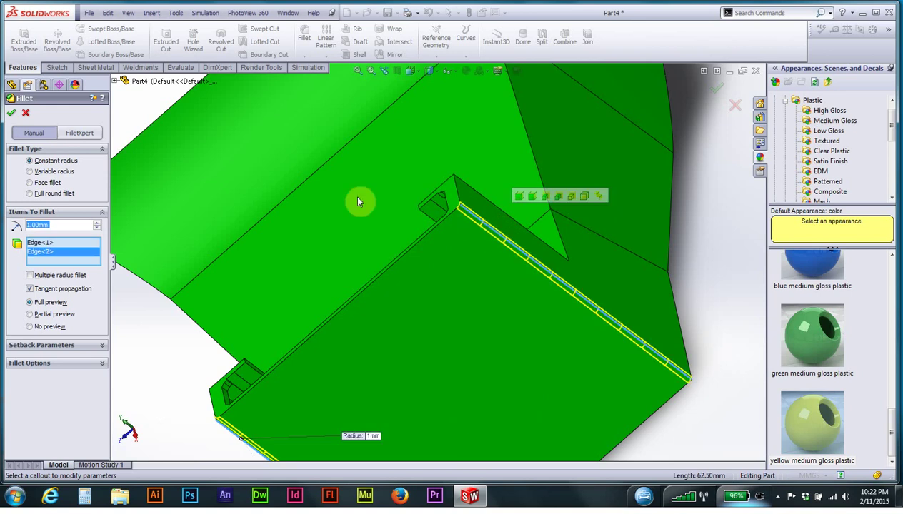
{"action": "left_click", "coordinate": [10, 114]}
- Orbit the model to inspect the new fillets and begin another fillet
{"action": "mouse_move", "coordinate": [303, 303]}
{"action": "middle_mouse_down"}
{"action": "mouse_move", "coordinate": [312, 316]}
{"action": "mouse_move", "coordinate": [368, 237]}
{"action": "mouse_move", "coordinate": [393, 296]}
{"action": "mouse_move", "coordinate": [377, 405]}
{"action": "mouse_move", "coordinate": [348, 286]}
{"action": "mouse_move", "coordinate": [390, 389]}
{"action": "mouse_move", "coordinate": [413, 398]}
{"action": "mouse_move", "coordinate": [230, 353]}
{"action": "mouse_move", "coordinate": [249, 369]}
{"action": "middle_mouse_up"}
{"action": "middle_click_drag", "start_coordinate": [272, 359], "coordinate": [282, 331]}
{"action": "left_click", "coordinate": [304, 36]}
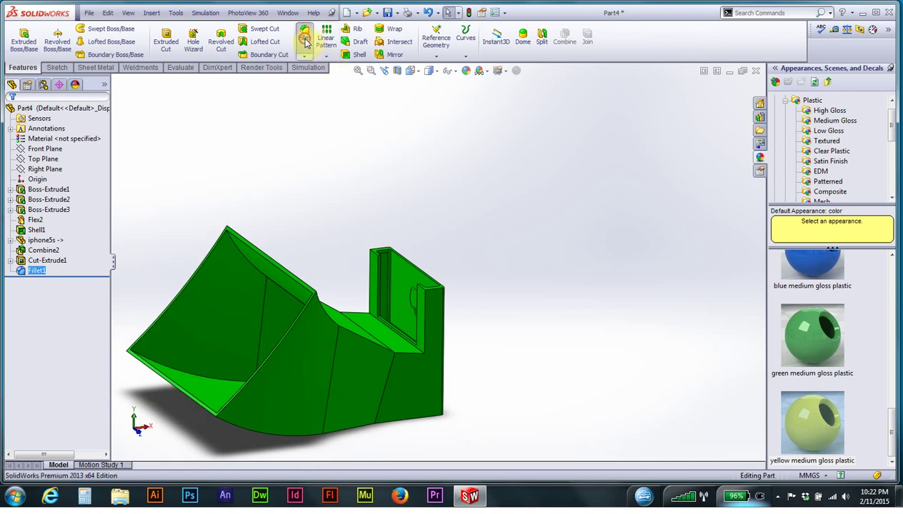
- Use FilletXpert to round a bend edge and its seven connected edges at 0.10 mm
{"action": "left_click", "coordinate": [78, 135]}
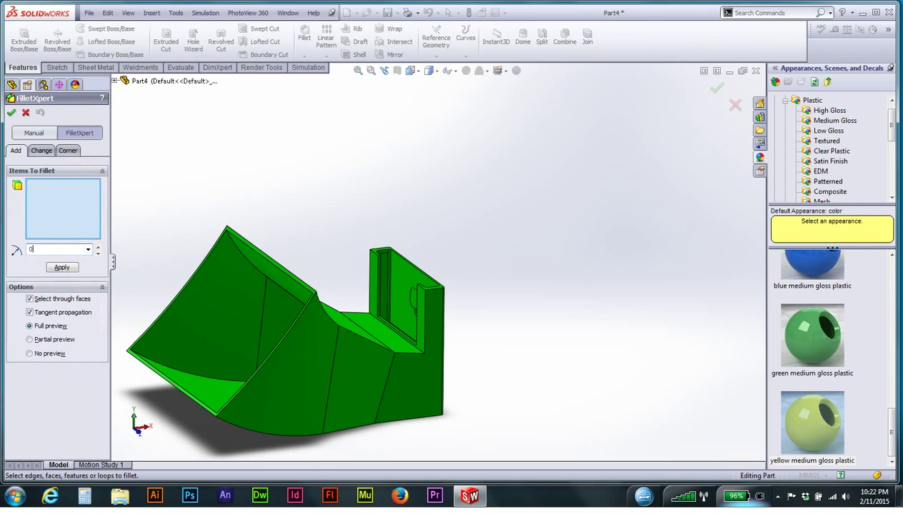
{"action": "left_click", "coordinate": [321, 309]}
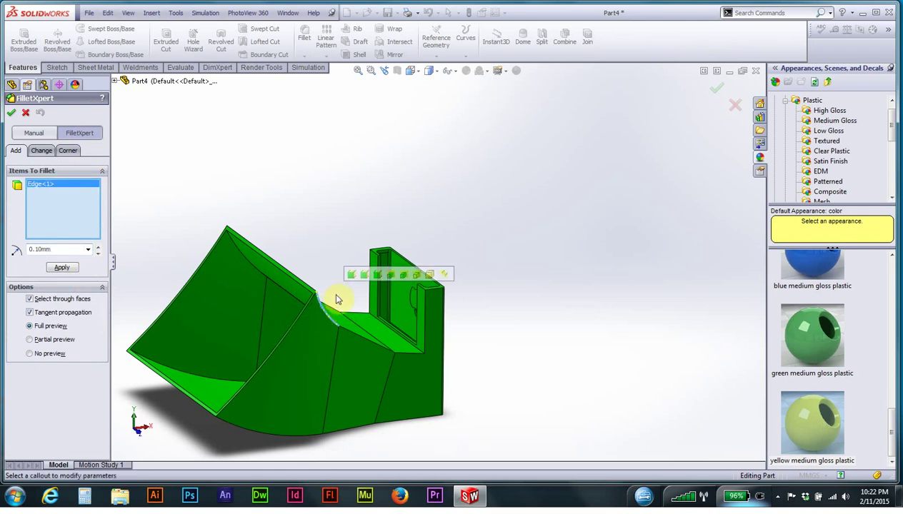
{"action": "mouse_move", "coordinate": [365, 275]}
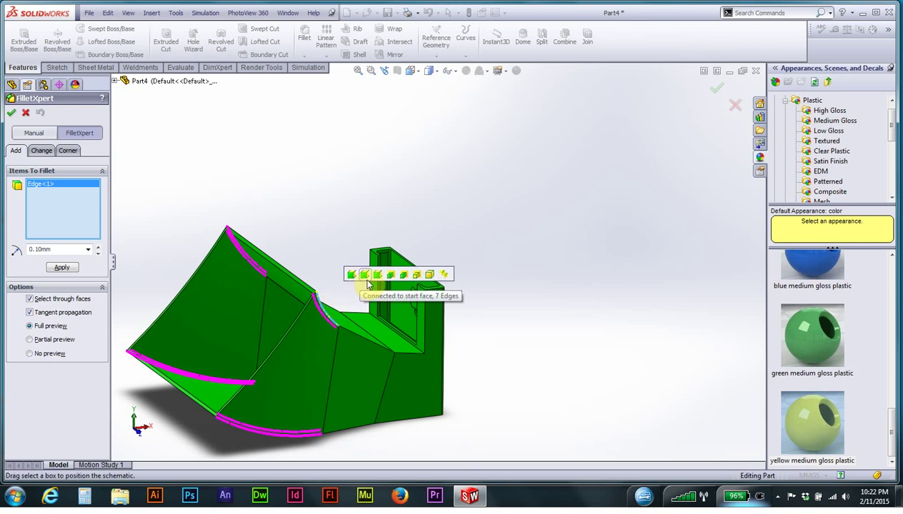
{"action": "left_click", "coordinate": [366, 282]}
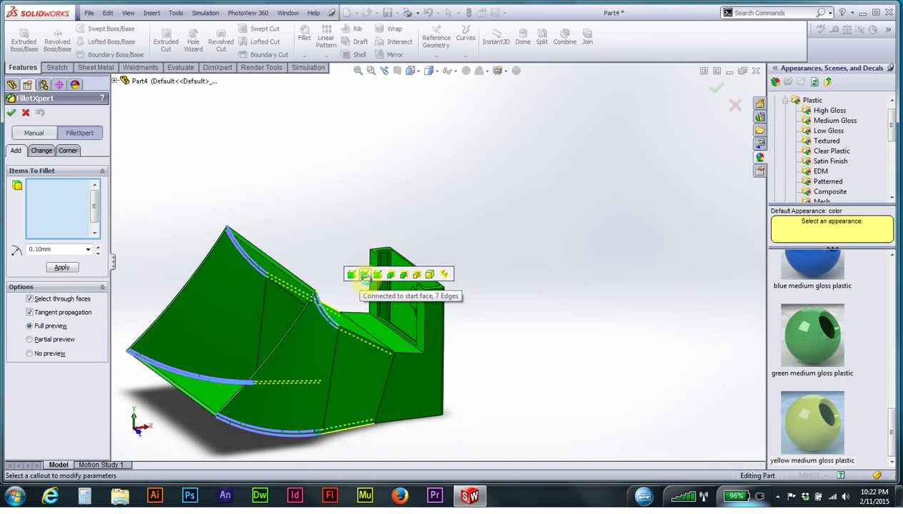
{"action": "left_click", "coordinate": [62, 270]}
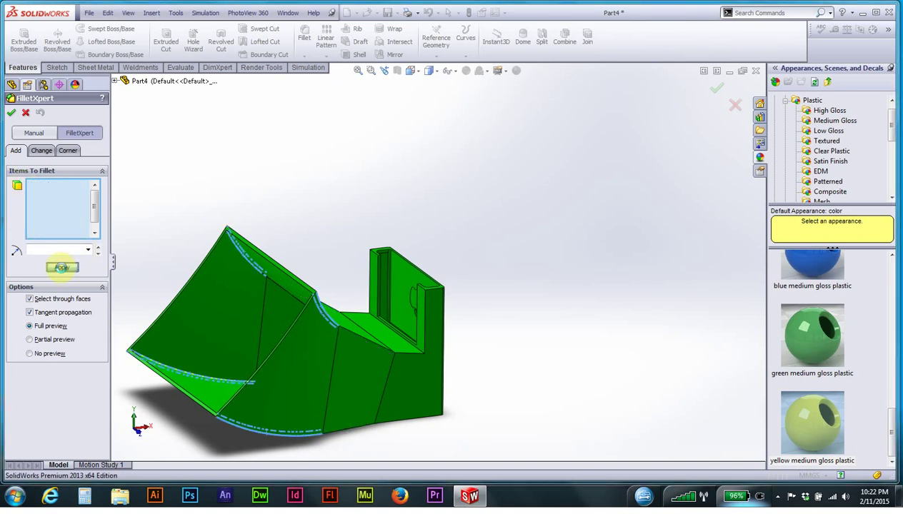
{"action": "left_click", "coordinate": [62, 267]}
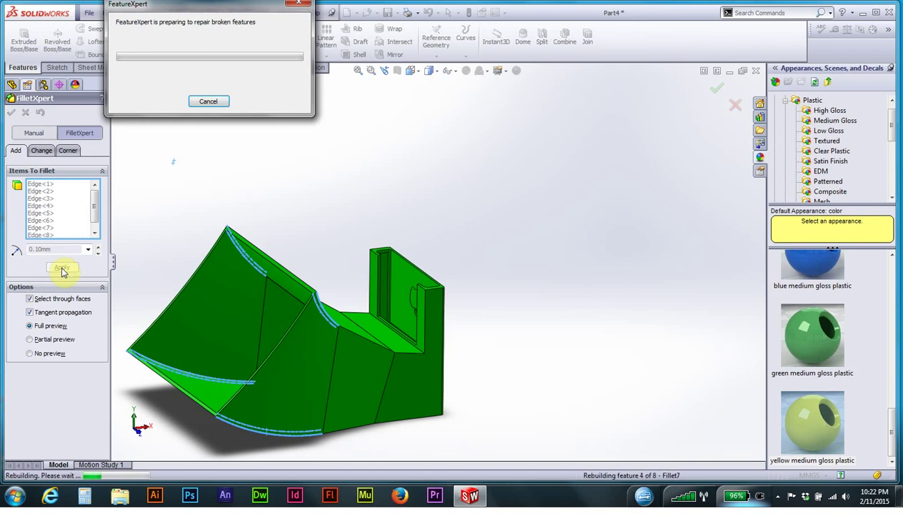
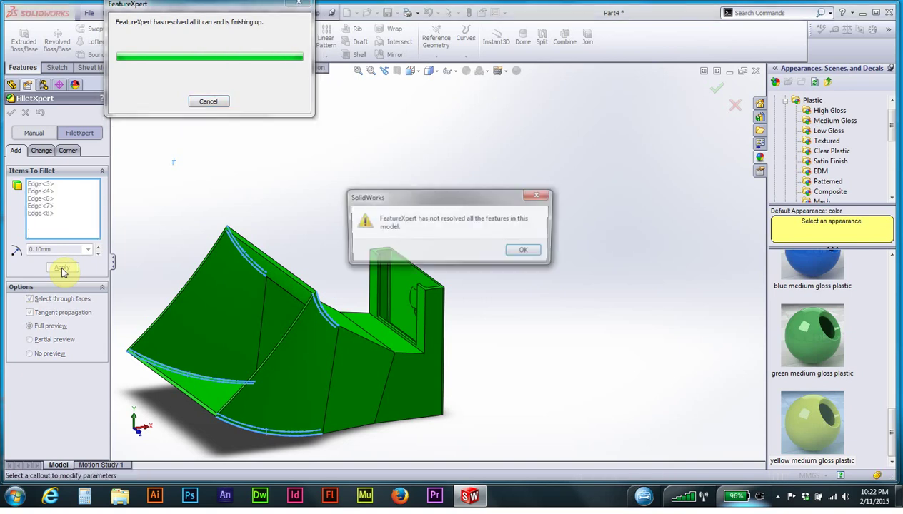
- Dismiss the FeatureXpert warning, accept the FilletXpert fillets through Fillet4, and view the stand in Trimetric
{"action": "left_click", "coordinate": [527, 251]}
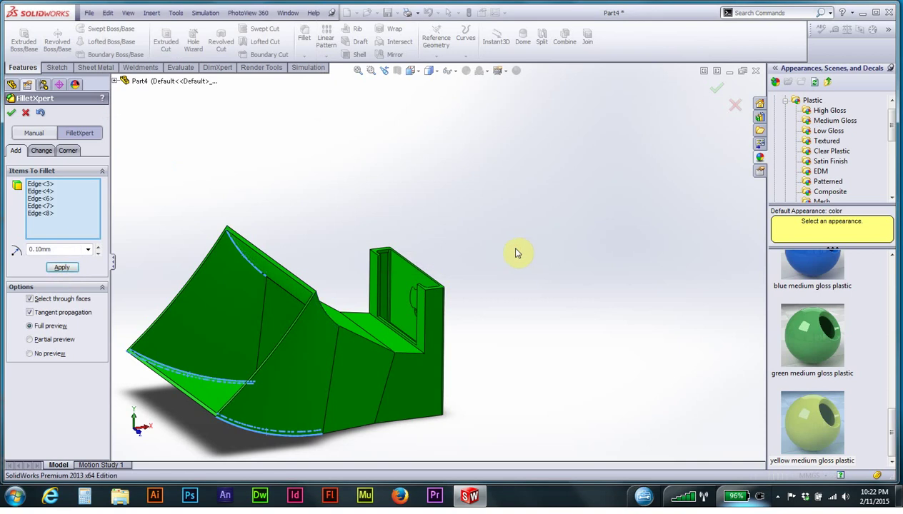
{"action": "left_click", "coordinate": [26, 113]}
{"action": "middle_click_drag", "start_coordinate": [353, 374], "coordinate": [342, 376]}
{"action": "left_click", "coordinate": [412, 70]}
{"action": "left_click", "coordinate": [468, 101]}
{"action": "mouse_move", "coordinate": [341, 383]}
{"action": "middle_mouse_down"}
{"action": "mouse_move", "coordinate": [447, 359]}
{"action": "mouse_move", "coordinate": [467, 385]}
{"action": "middle_mouse_up"}
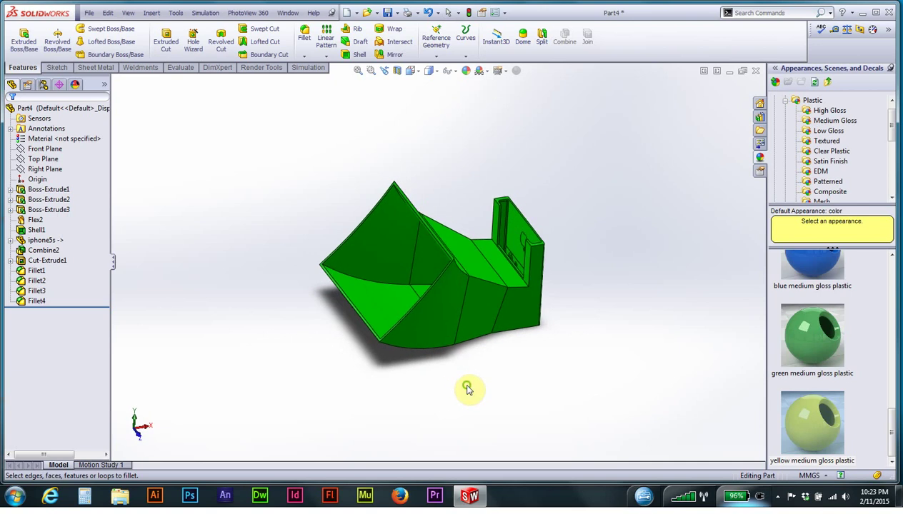
{"action": "scroll", "coordinate": [485, 307], "scroll_direction": "up", "scroll_amount": 2}
{"action": "scroll", "coordinate": [535, 246], "scroll_direction": "down", "scroll_amount": 2}
{"action": "left_click", "coordinate": [90, 12]}
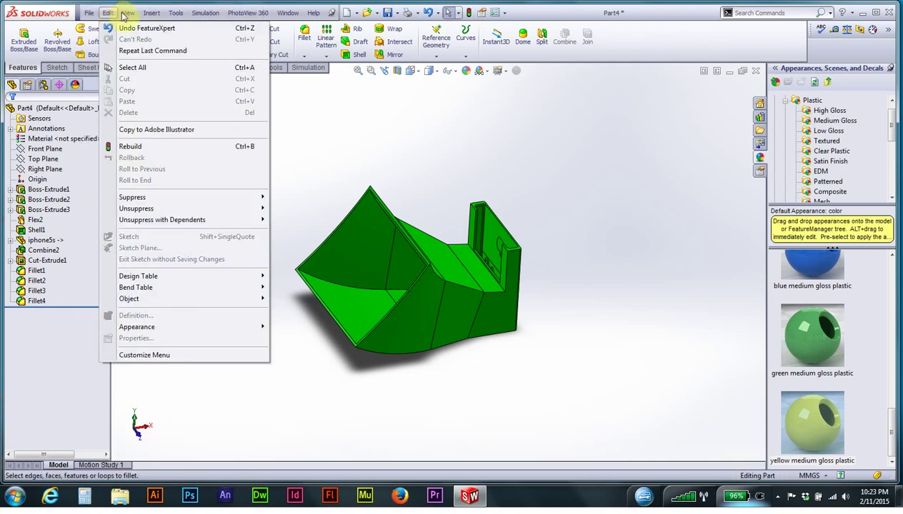
{"action": "left_click", "coordinate": [183, 215]}
{"action": "left_click_drag", "start_coordinate": [708, 211], "coordinate": [706, 277]}
{"action": "left_click", "coordinate": [397, 275]}
{"action": "left_click", "coordinate": [603, 335]}
{"action": "left_click", "coordinate": [579, 160]}
{"action": "scroll", "coordinate": [557, 306], "scroll_direction": "down", "scroll_amount": 2}
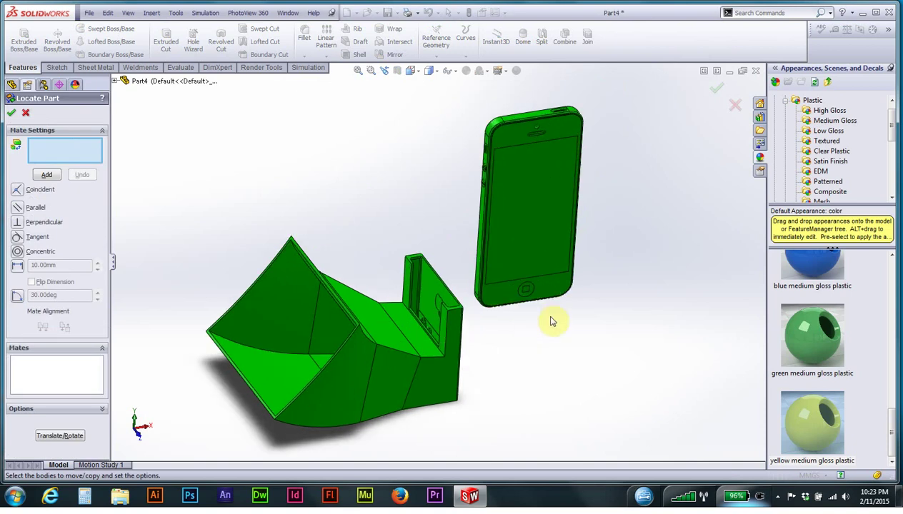
{"action": "mouse_move", "coordinate": [540, 302]}
{"action": "middle_mouse_down"}
{"action": "mouse_move", "coordinate": [496, 293]}
{"action": "mouse_move", "coordinate": [530, 302]}
{"action": "middle_mouse_up"}
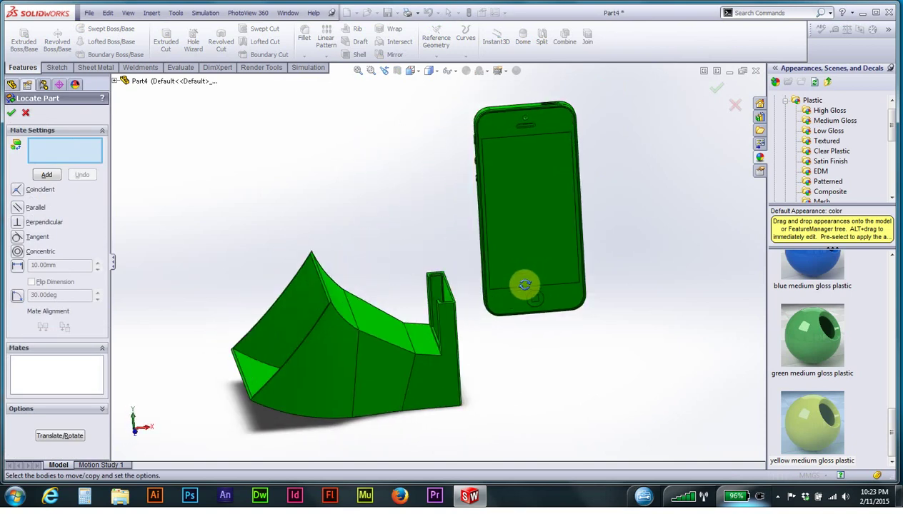
{"action": "left_click", "coordinate": [733, 110]}
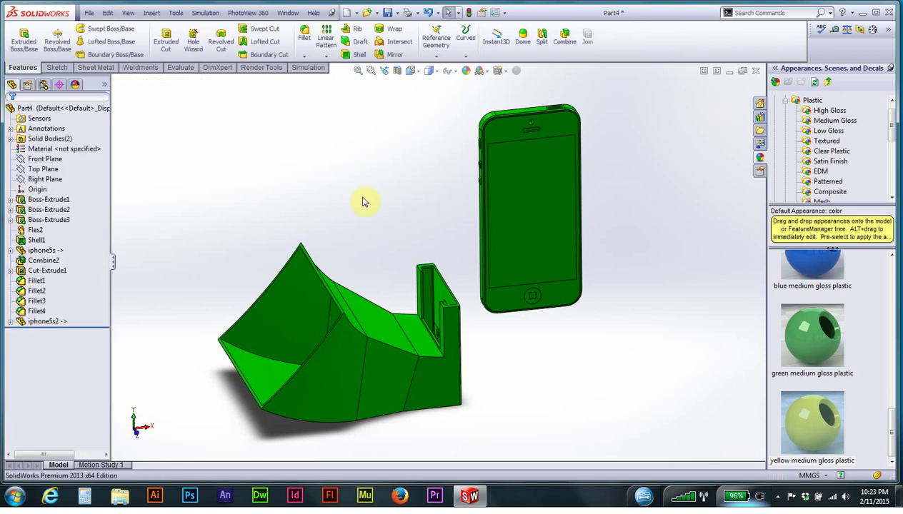
{"action": "right_click", "coordinate": [43, 323]}
{"action": "left_click", "coordinate": [84, 370]}
- Delete the inserted phone body and choose Make Assembly from Part, agreeing to save first
{"action": "left_click", "coordinate": [528, 185]}
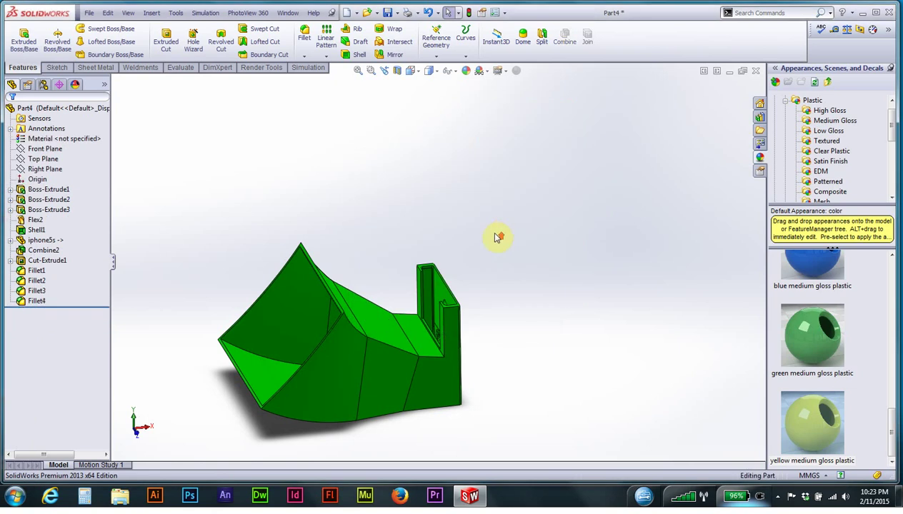
{"action": "left_click", "coordinate": [90, 12]}
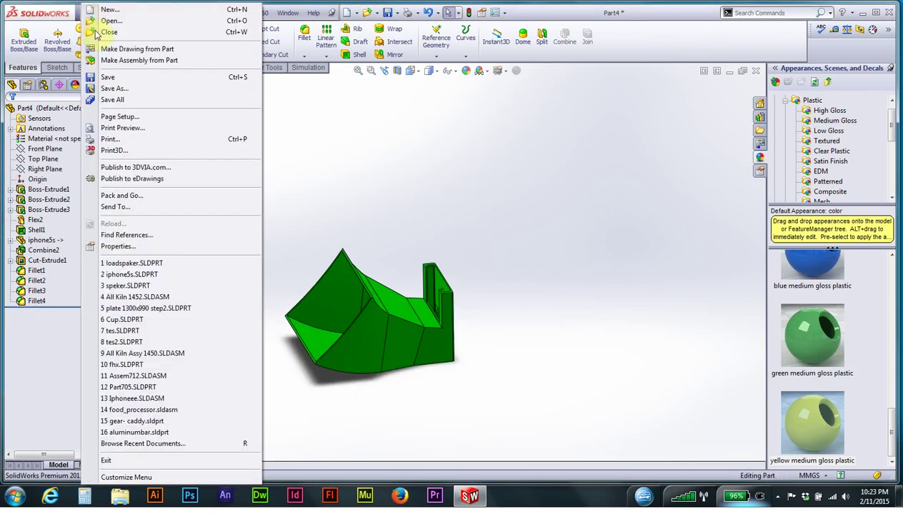
{"action": "left_click", "coordinate": [139, 60]}
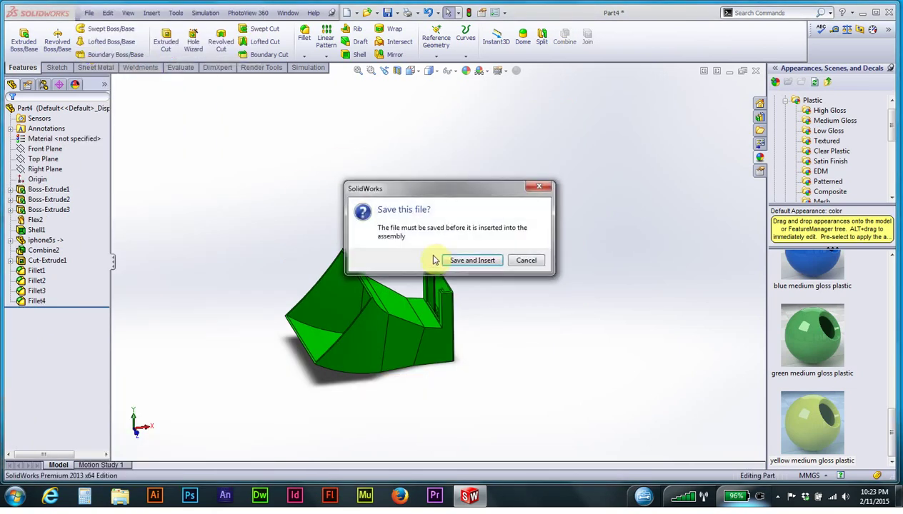
{"action": "left_click", "coordinate": [473, 261]}
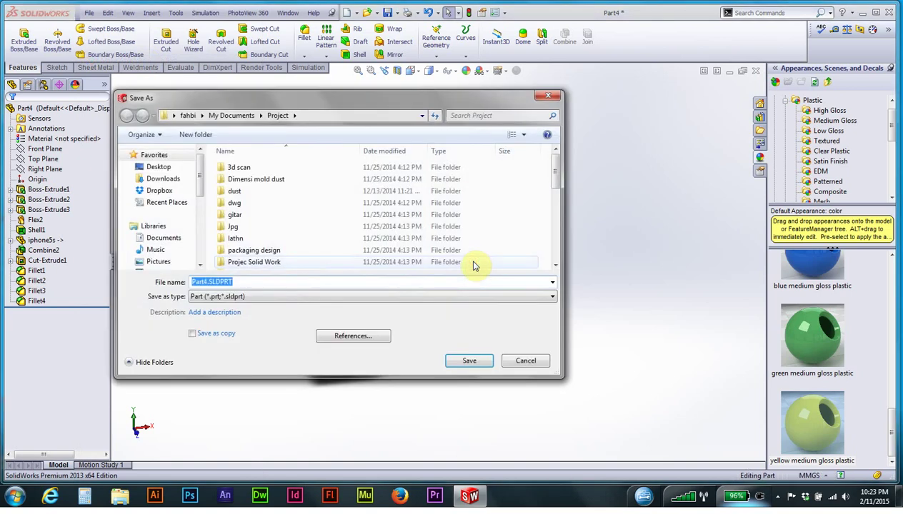
- Save the stand part as project1 and create a new assembly from the Assembly template
{"action": "type", "text": "pro"}
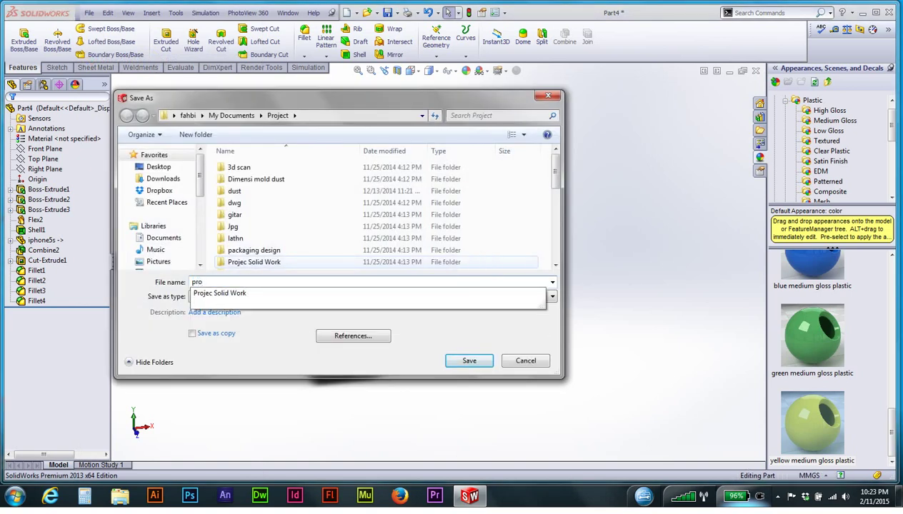
{"action": "type", "text": "ject1"}
{"action": "left_click", "coordinate": [484, 368]}
{"action": "key", "text": "ctrl+n"}
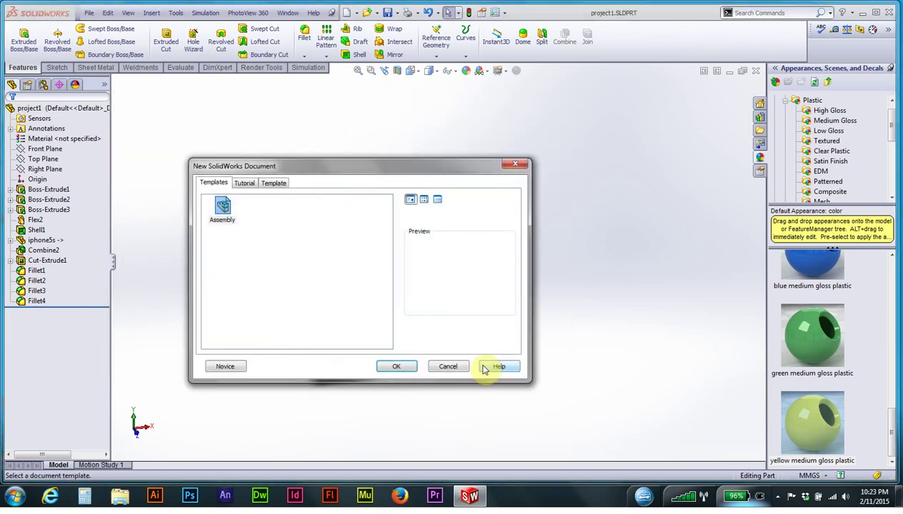
{"action": "left_click", "coordinate": [395, 367]}
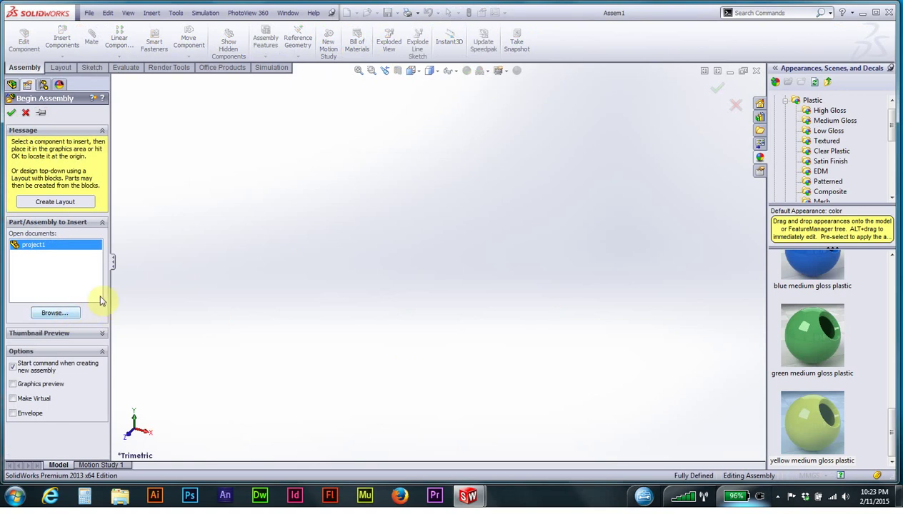
- Place project1 at the origin and insert iphone5s.SLDPRT beside the stand
{"action": "left_click", "coordinate": [208, 256]}
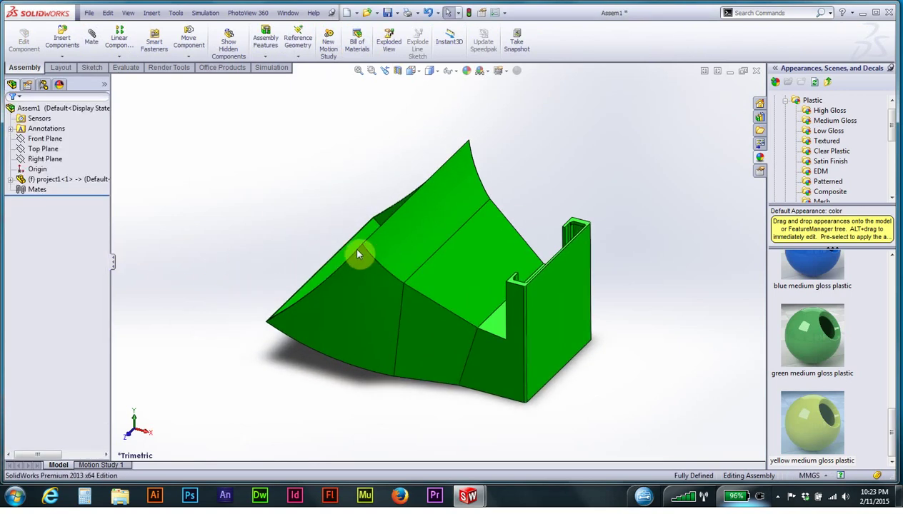
{"action": "left_click", "coordinate": [73, 39]}
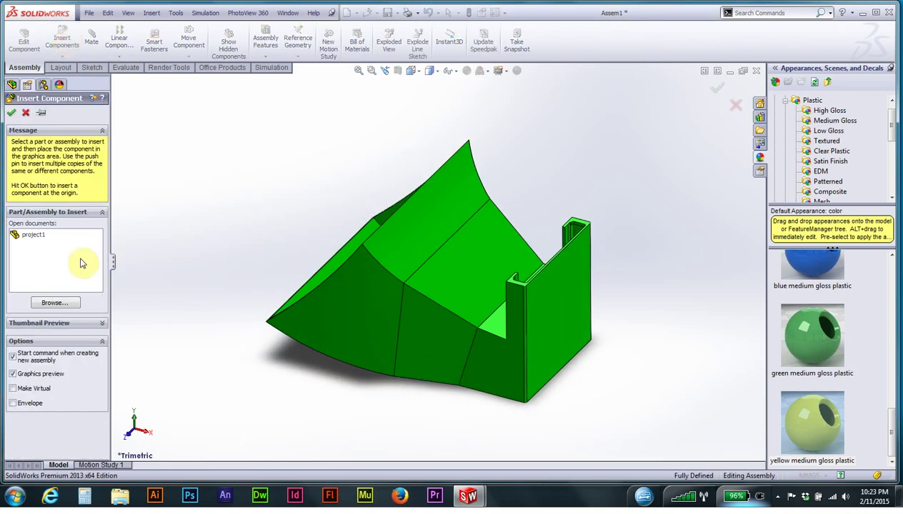
{"action": "left_click", "coordinate": [63, 305]}
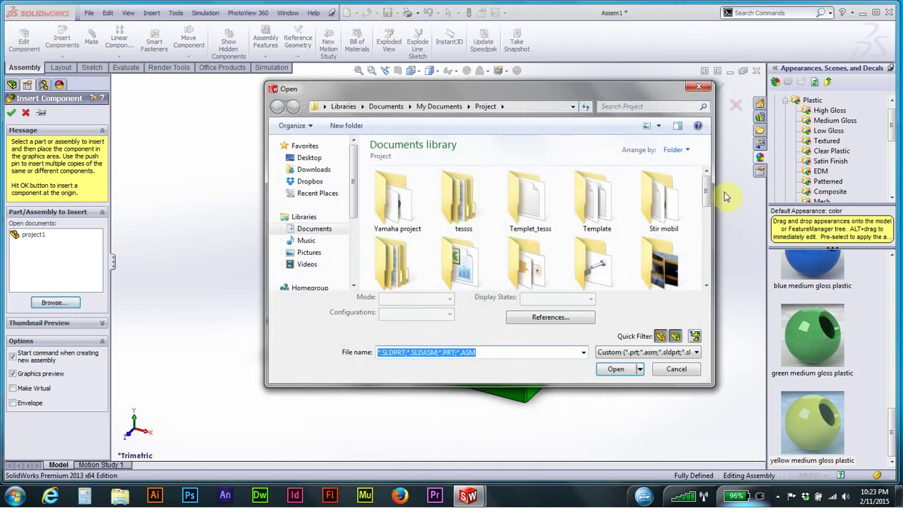
{"action": "left_click_drag", "start_coordinate": [708, 193], "coordinate": [708, 257]}
{"action": "left_click", "coordinate": [463, 253]}
{"action": "left_click", "coordinate": [616, 369]}
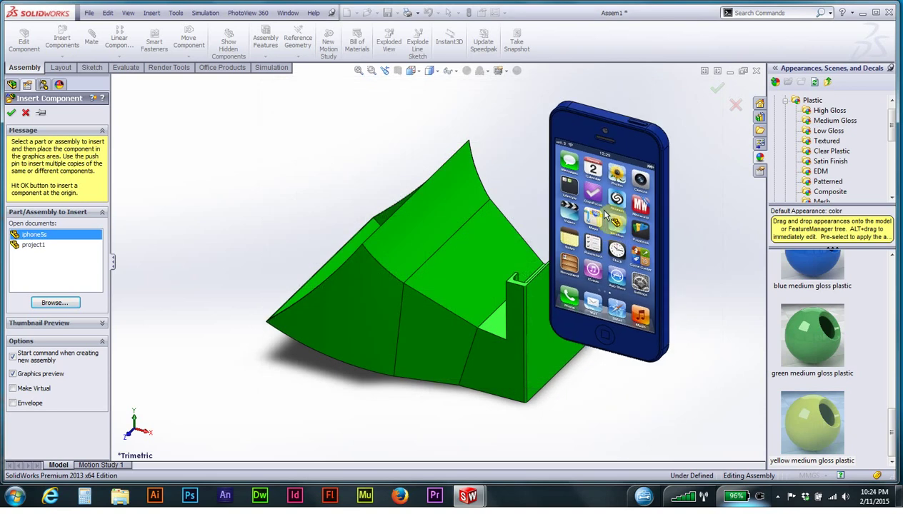
{"action": "left_click", "coordinate": [634, 202]}
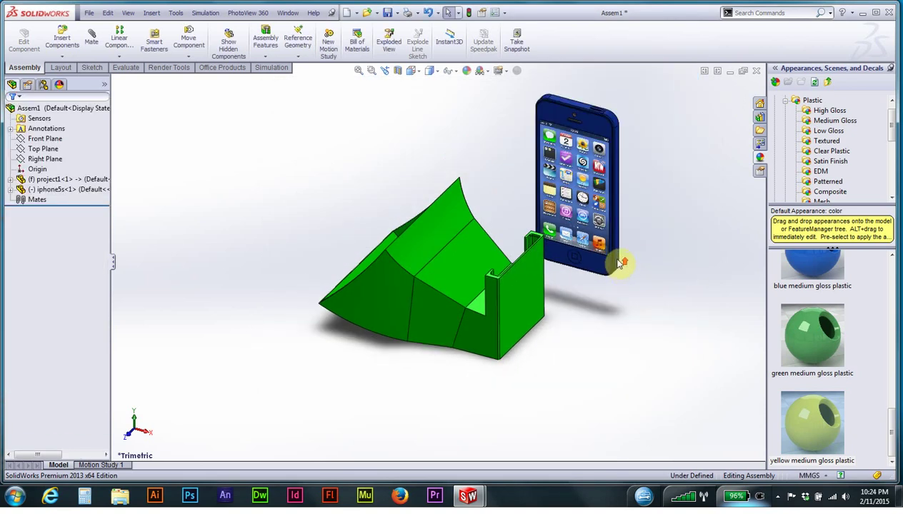
- Start a mate by selecting a face on the phone
{"action": "left_click", "coordinate": [91, 40]}
{"action": "mouse_move", "coordinate": [607, 300]}
{"action": "middle_mouse_down"}
{"action": "mouse_move", "coordinate": [500, 329]}
{"action": "mouse_move", "coordinate": [504, 210]}
{"action": "middle_mouse_up"}
{"action": "left_click", "coordinate": [503, 208]}
{"action": "mouse_move", "coordinate": [447, 330]}
{"action": "middle_mouse_down"}
{"action": "mouse_move", "coordinate": [580, 353]}
{"action": "mouse_move", "coordinate": [445, 244]}
{"action": "middle_mouse_up"}
- Mate the phone face coincident to the stand's slot face as Coincident1
{"action": "left_click", "coordinate": [441, 241]}
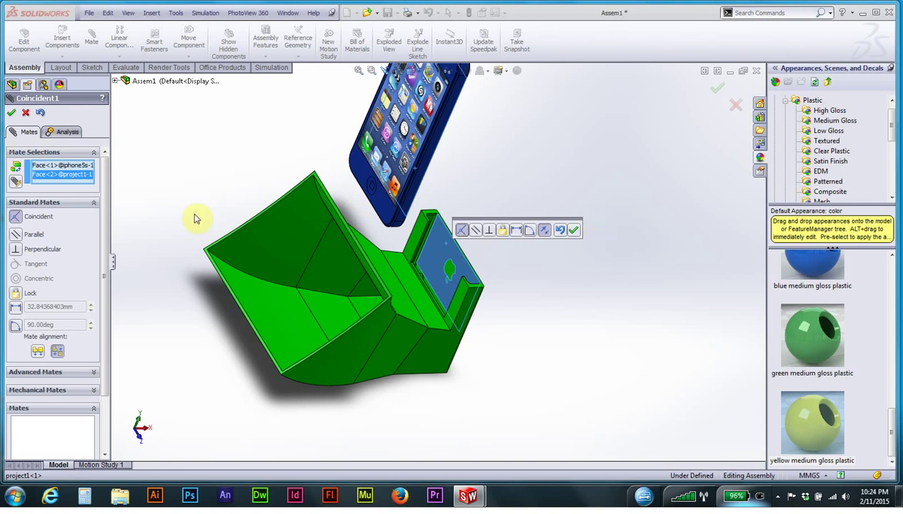
{"action": "left_click", "coordinate": [574, 230]}
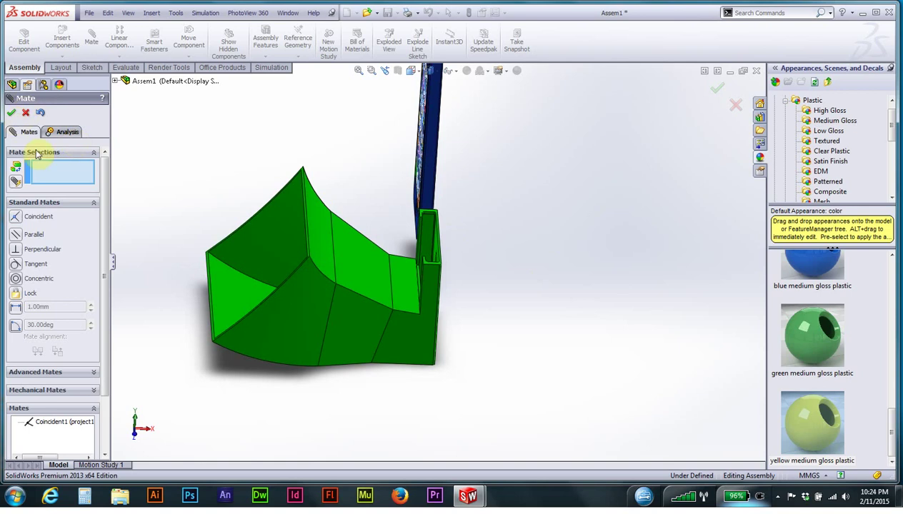
{"action": "scroll", "coordinate": [447, 177], "scroll_direction": "down", "scroll_amount": 3}
- Add Coincident2 between another phone face and the matching stand face, seating the phone upright
{"action": "left_click", "coordinate": [413, 177]}
{"action": "mouse_move", "coordinate": [494, 307]}
{"action": "middle_mouse_down"}
{"action": "mouse_move", "coordinate": [577, 369]}
{"action": "mouse_move", "coordinate": [579, 407]}
{"action": "mouse_move", "coordinate": [479, 347]}
{"action": "mouse_move", "coordinate": [493, 363]}
{"action": "mouse_move", "coordinate": [484, 332]}
{"action": "middle_mouse_up"}
{"action": "left_click", "coordinate": [496, 327]}
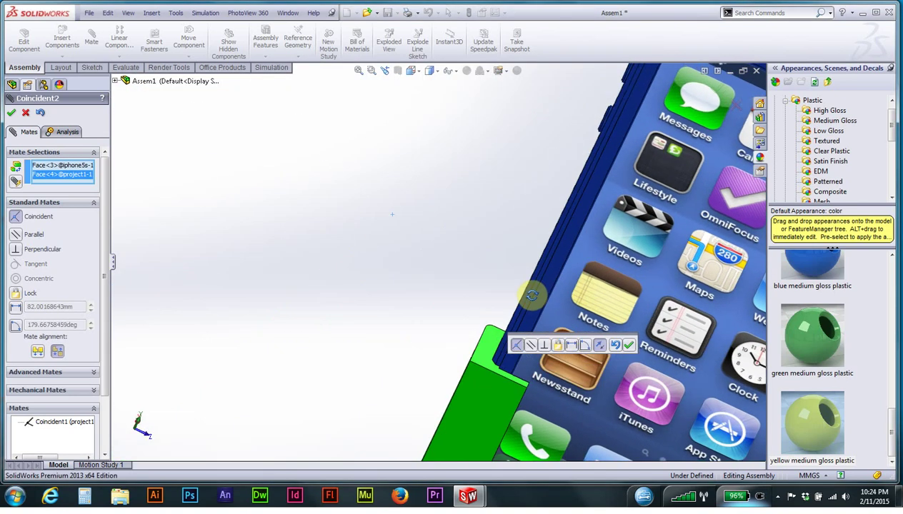
{"action": "scroll", "coordinate": [530, 297], "scroll_direction": "up", "scroll_amount": 5}
{"action": "mouse_move", "coordinate": [530, 297]}
{"action": "middle_mouse_down"}
{"action": "mouse_move", "coordinate": [591, 390]}
{"action": "mouse_move", "coordinate": [553, 372]}
{"action": "mouse_move", "coordinate": [619, 359]}
{"action": "mouse_move", "coordinate": [591, 336]}
{"action": "mouse_move", "coordinate": [590, 363]}
{"action": "middle_mouse_up"}
{"action": "left_click", "coordinate": [627, 345]}
- Close the Mate PropertyManager and view the phone standing in the stand in Trimetric
{"action": "scroll", "coordinate": [579, 353], "scroll_direction": "down", "scroll_amount": 3}
{"action": "scroll", "coordinate": [455, 311], "scroll_direction": "down", "scroll_amount": 3}
{"action": "scroll", "coordinate": [455, 311], "scroll_direction": "down", "scroll_amount": 2}
{"action": "scroll", "coordinate": [458, 316], "scroll_direction": "up", "scroll_amount": 2}
{"action": "scroll", "coordinate": [481, 325], "scroll_direction": "up", "scroll_amount": 1}
{"action": "scroll", "coordinate": [476, 334], "scroll_direction": "up", "scroll_amount": 2}
{"action": "scroll", "coordinate": [461, 309], "scroll_direction": "up", "scroll_amount": 2}
{"action": "middle_click_drag", "start_coordinate": [383, 227], "coordinate": [394, 216]}
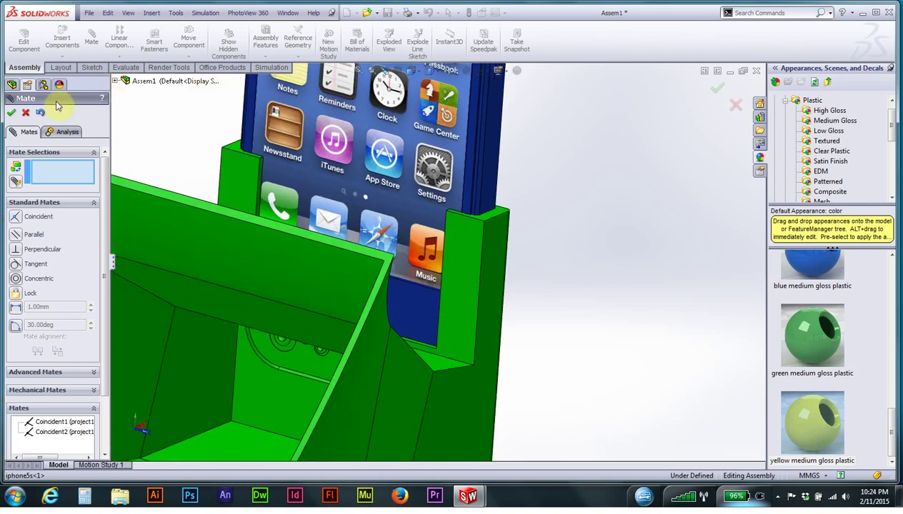
{"action": "left_click", "coordinate": [12, 114]}
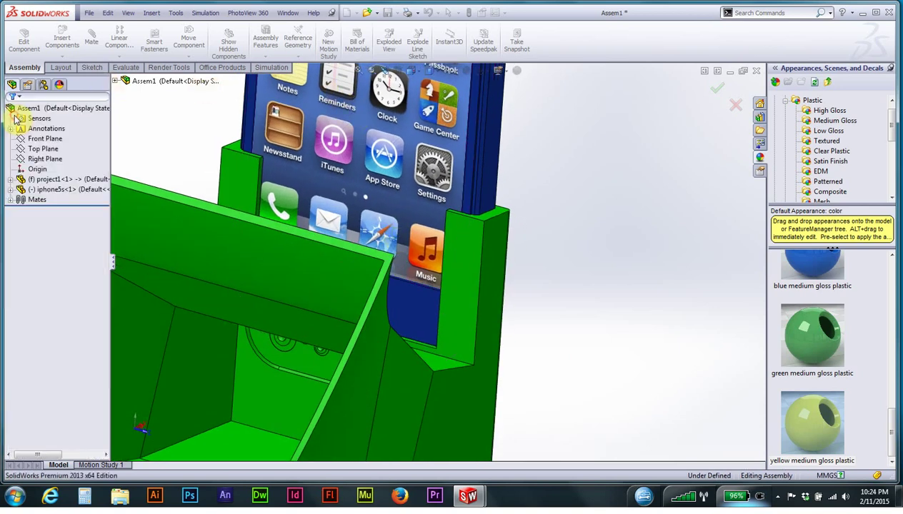
{"action": "left_click", "coordinate": [411, 75]}
{"action": "left_click", "coordinate": [464, 99]}
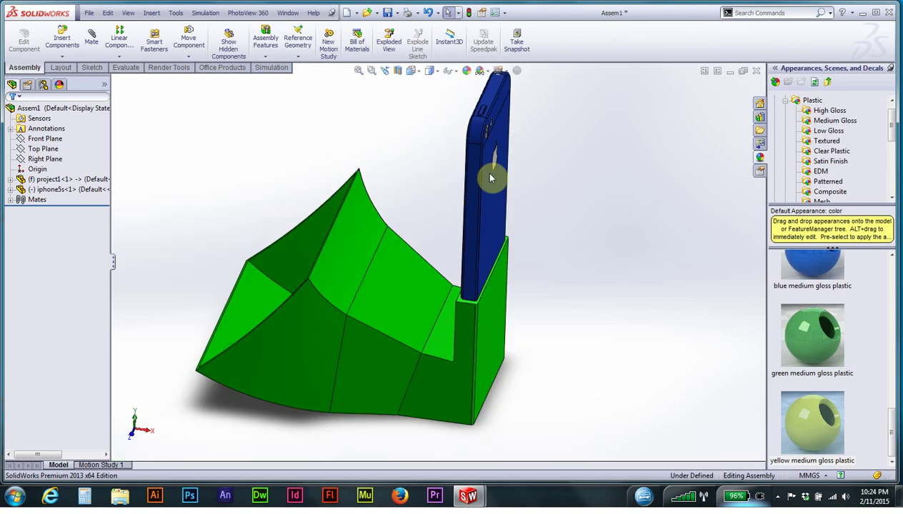
{"action": "middle_click_drag", "start_coordinate": [420, 289], "coordinate": [443, 303]}
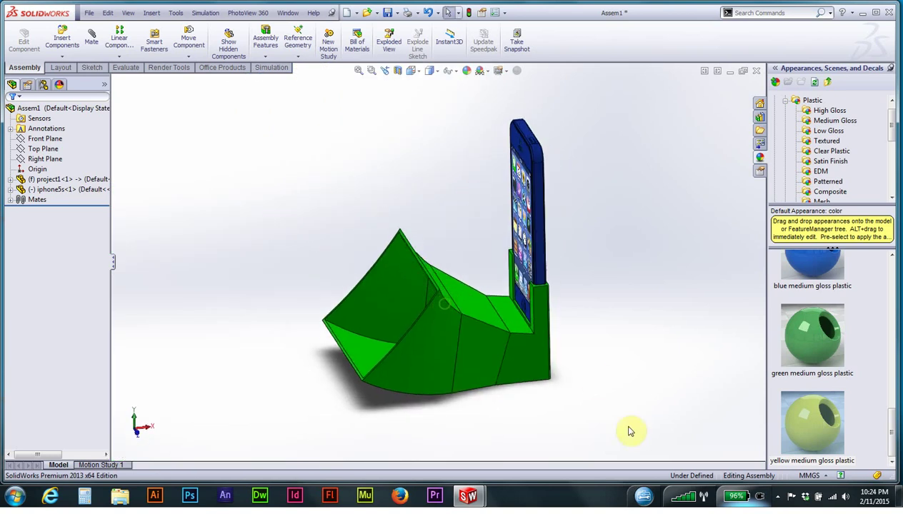
{"action": "left_click", "coordinate": [779, 497]}
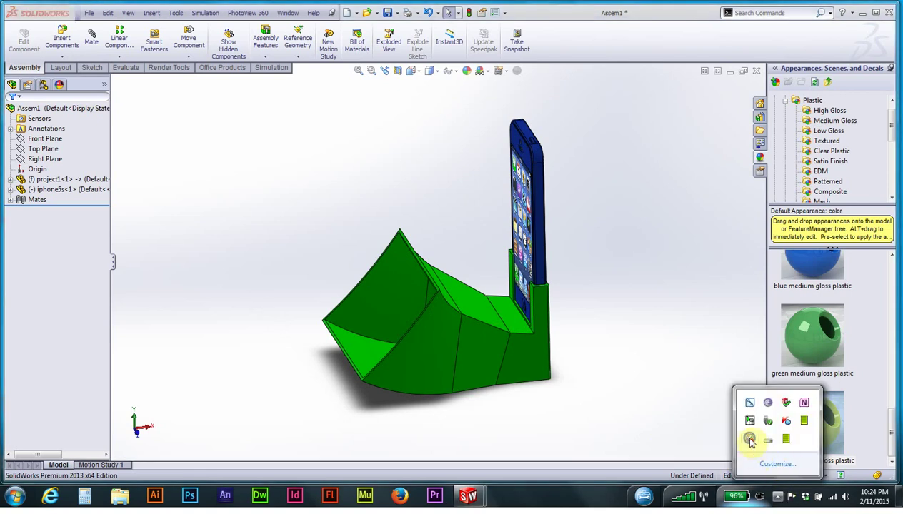